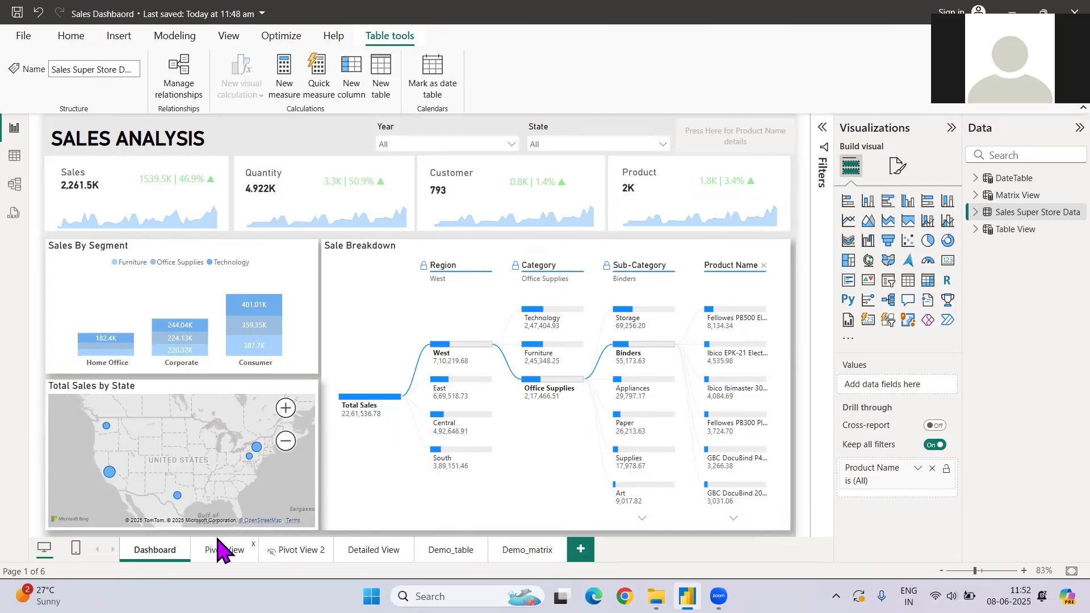
On the Pivot View page, limit the sales table to Category and Segment using the Row slicer.
left_click(224, 550)
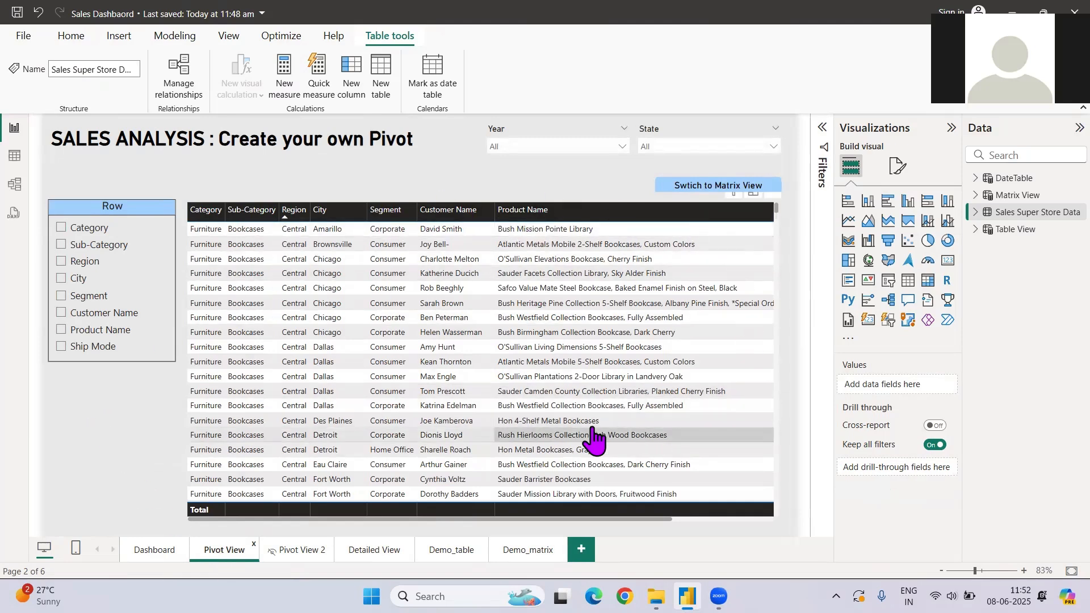
scroll(590, 436, "right", 1)
scroll(590, 435, "right", 5)
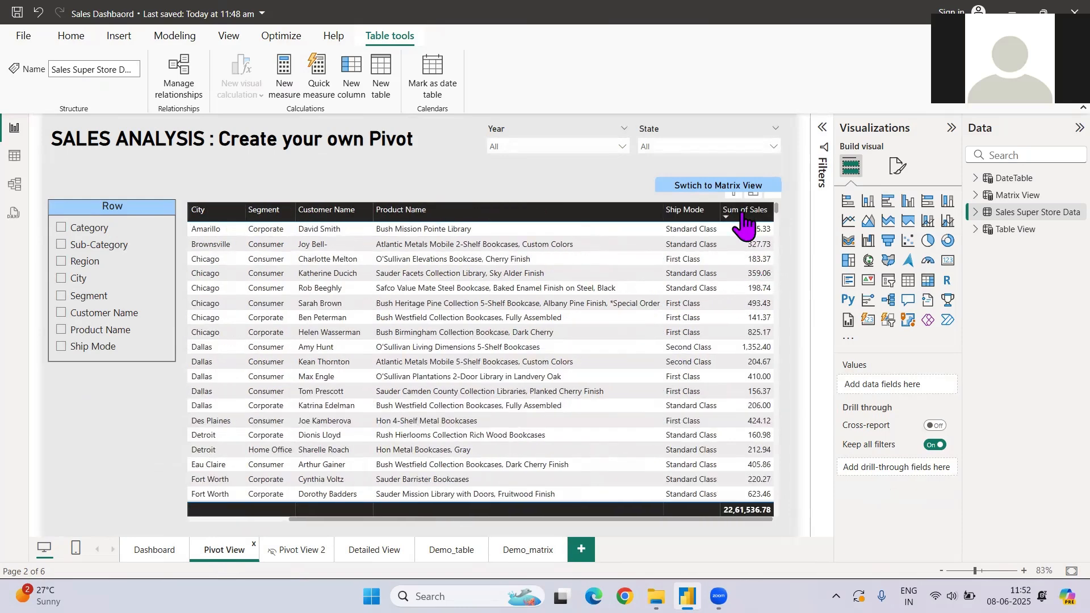
scroll(326, 337, "left", 3)
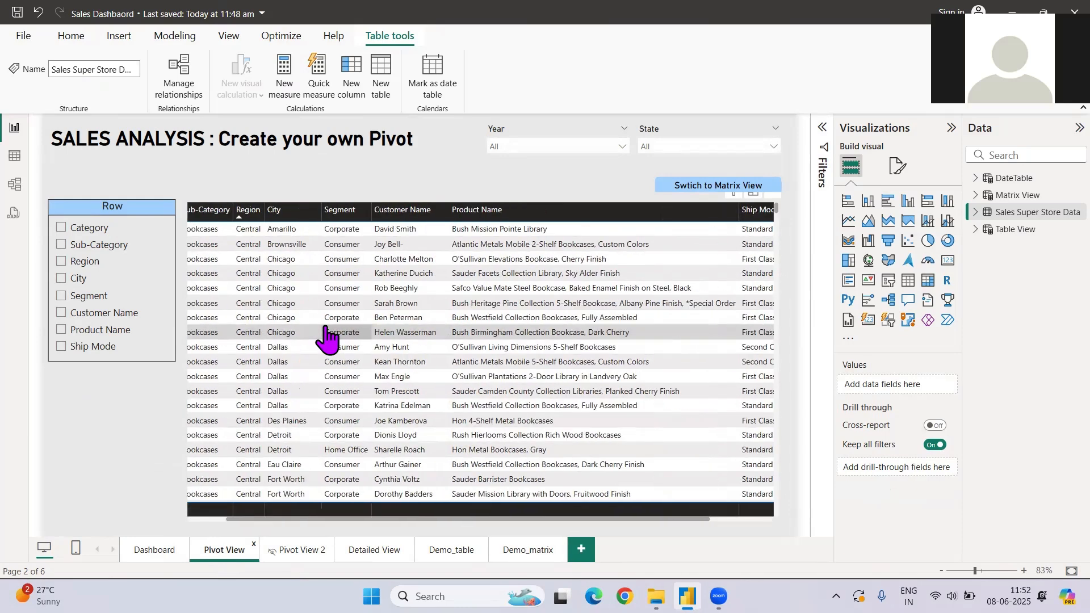
scroll(326, 336, "left", 3)
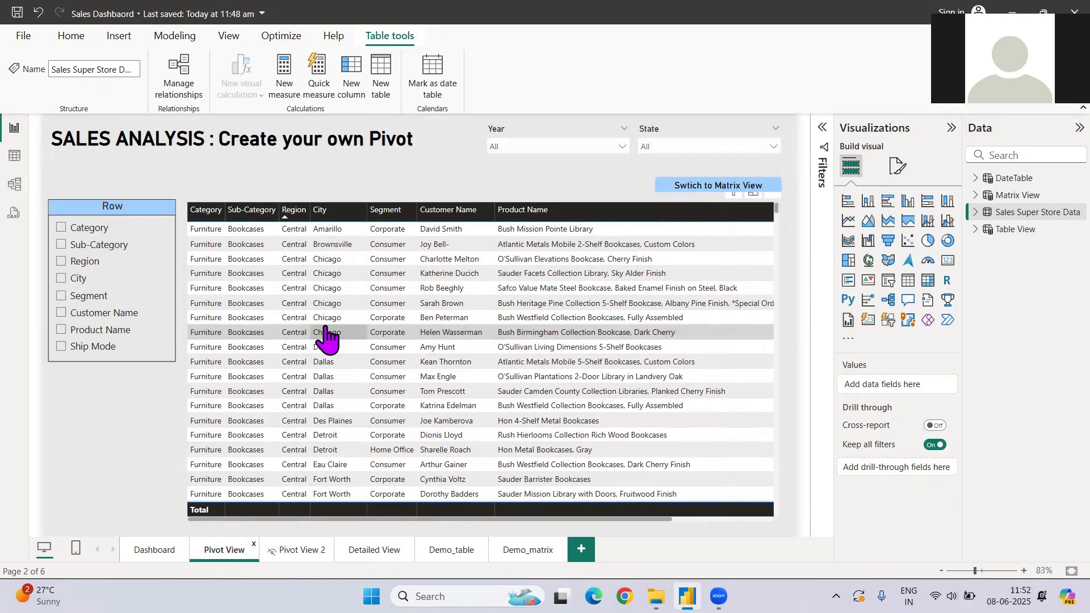
left_click(78, 228)
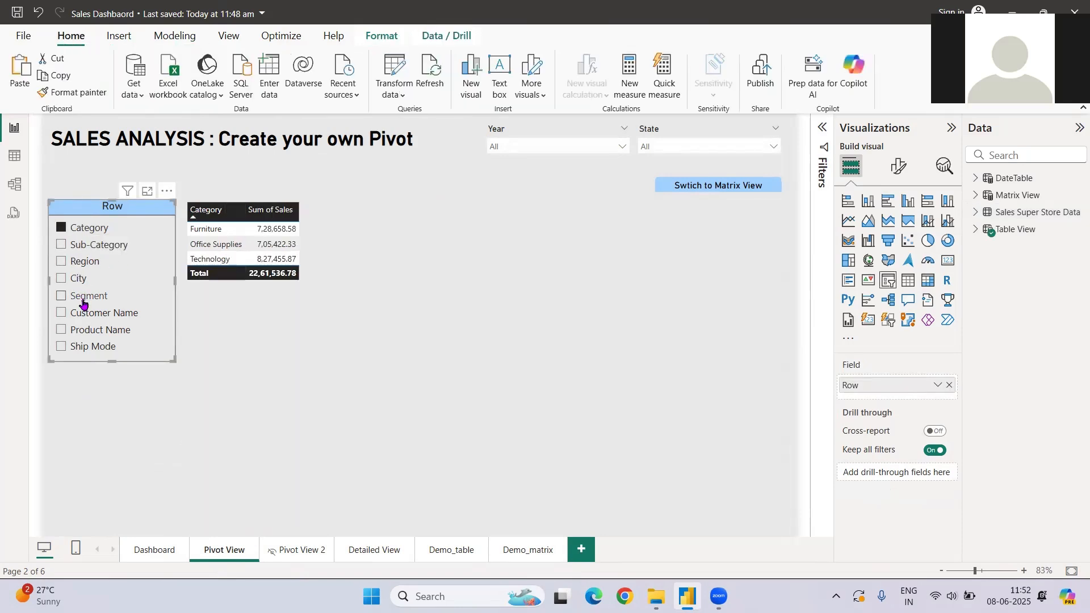
left_click(82, 300)
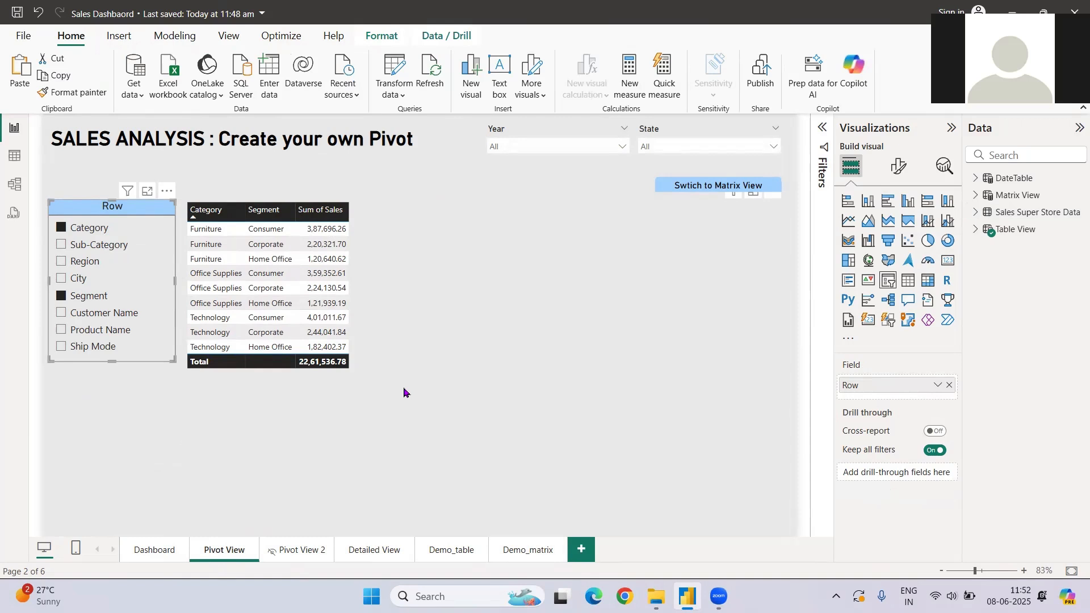
Toggle between the table and matrix pivot pages with the view-switch link, finishing on the matrix view.
left_click(707, 187, "ctrl")
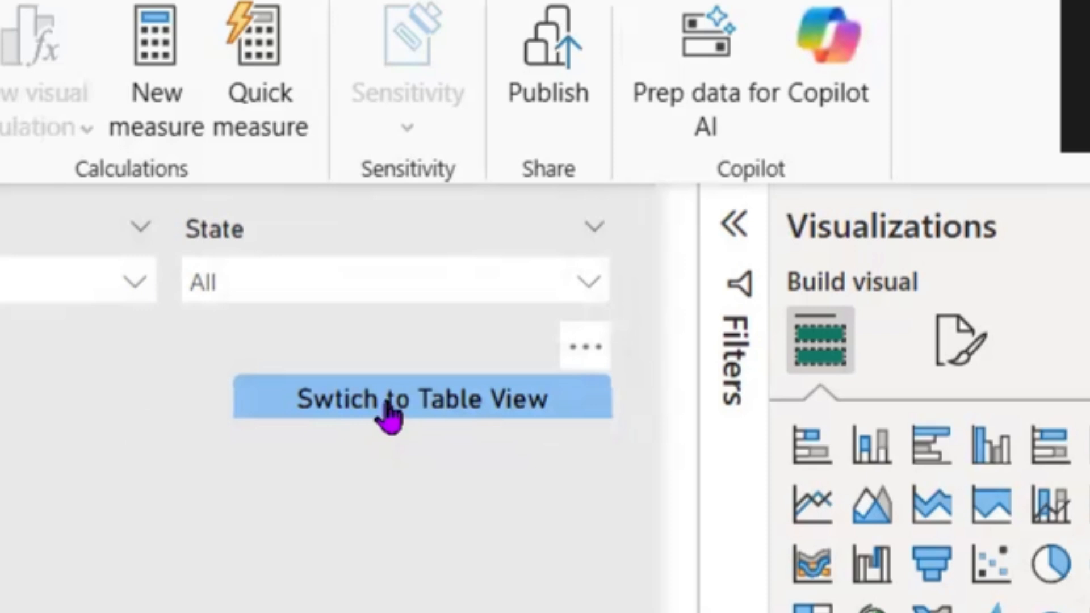
left_click(388, 404)
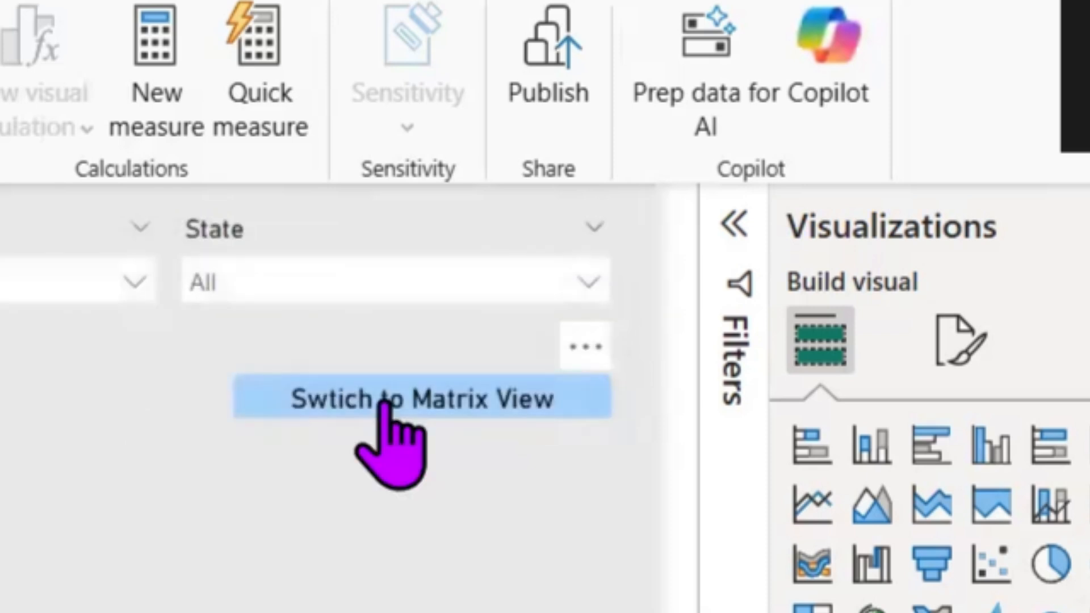
left_click(331, 414)
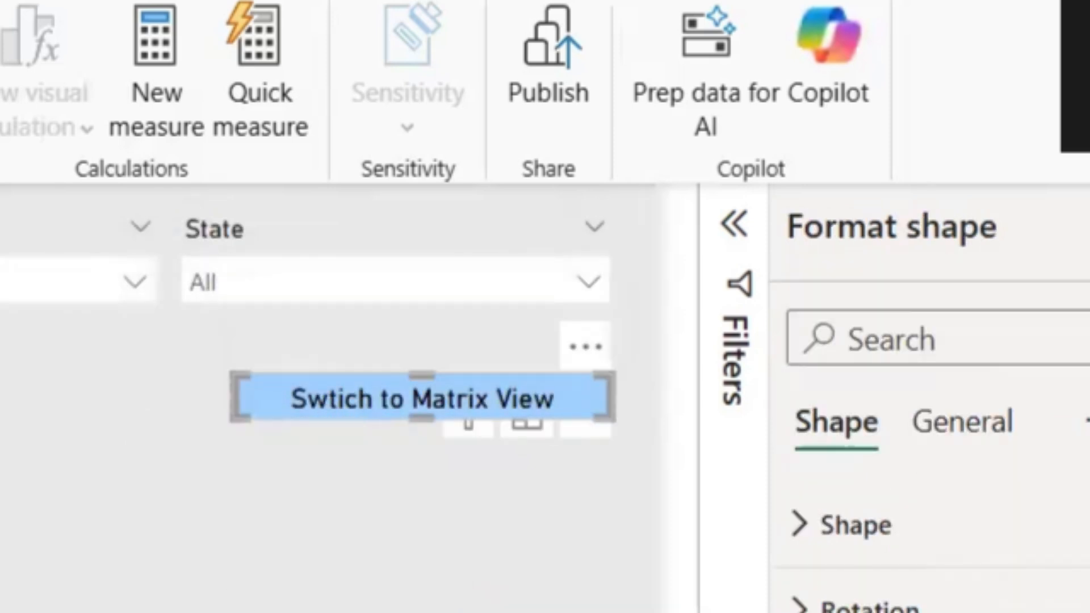
left_click(352, 414, "ctrl")
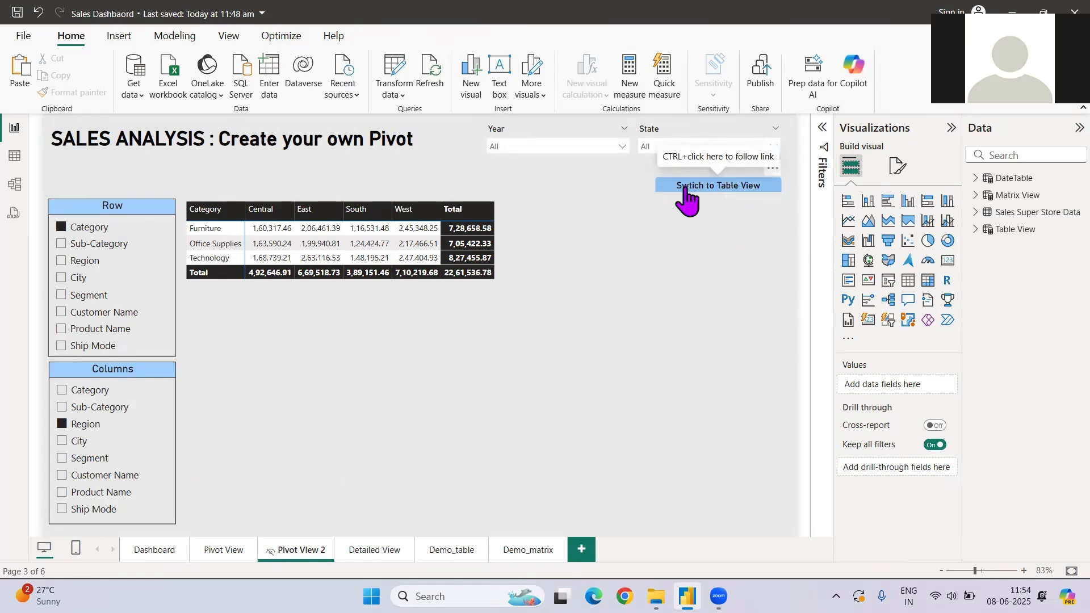
Add a blank table visual to the Demo_table page and enlarge it to fill the area below the Year and State slicers.
left_click(435, 562)
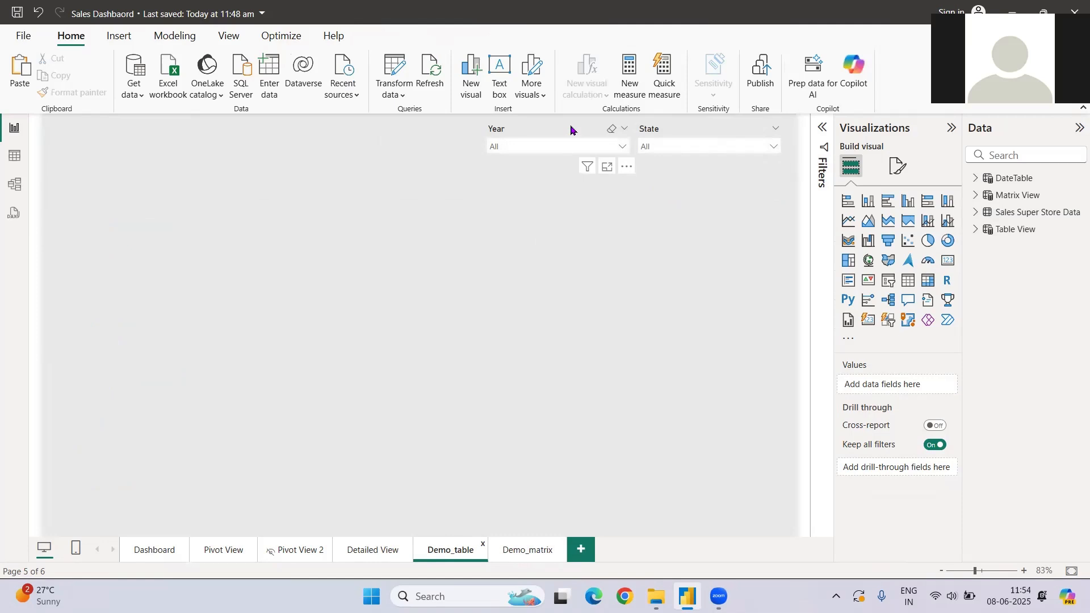
left_click(907, 280)
left_click_drag(270, 295, 380, 250)
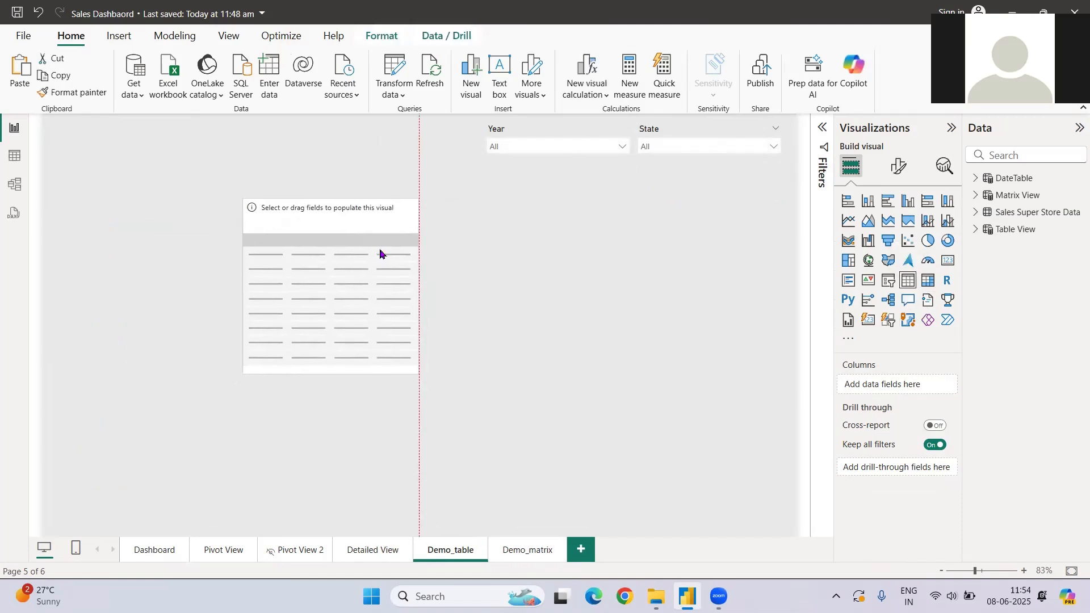
left_click_drag(415, 370, 764, 518)
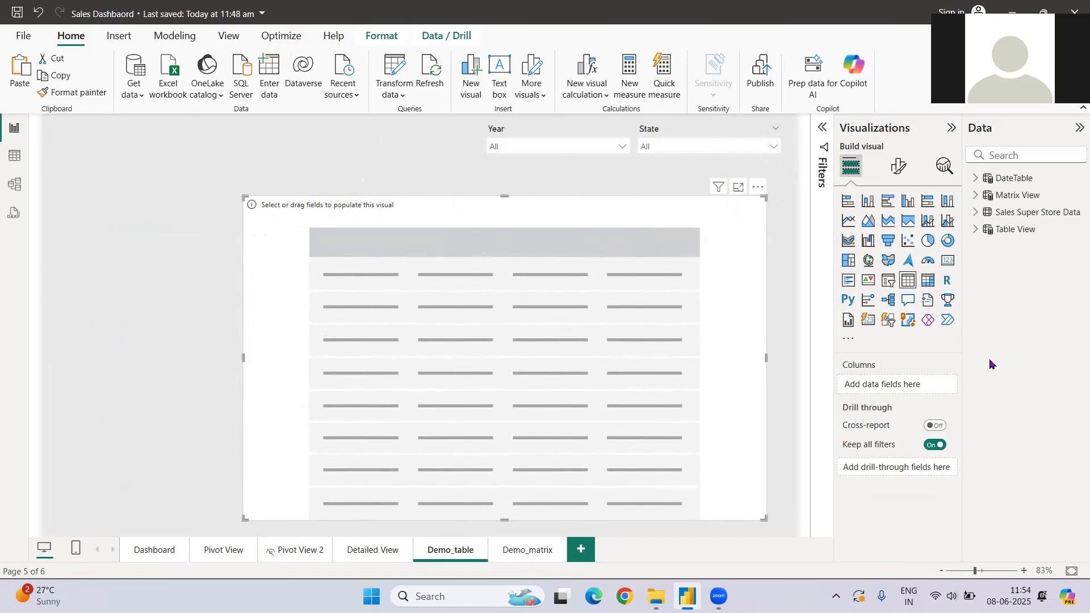
View the full DAX definition of the Table View table and start a new fields parameter named Demo_Table_view.
left_click(1024, 229)
left_click(822, 128)
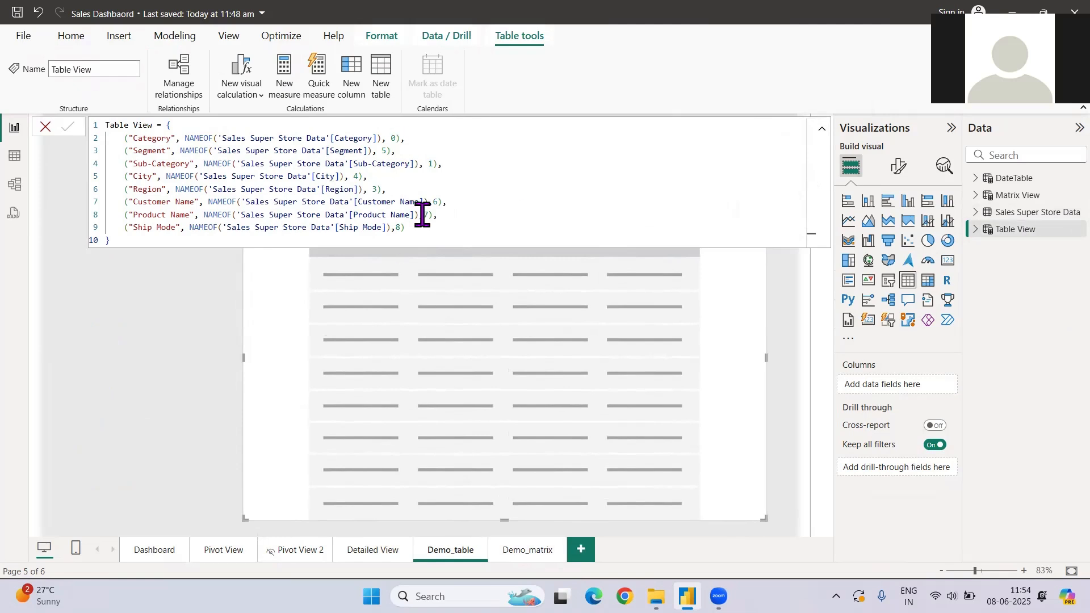
left_click(130, 37)
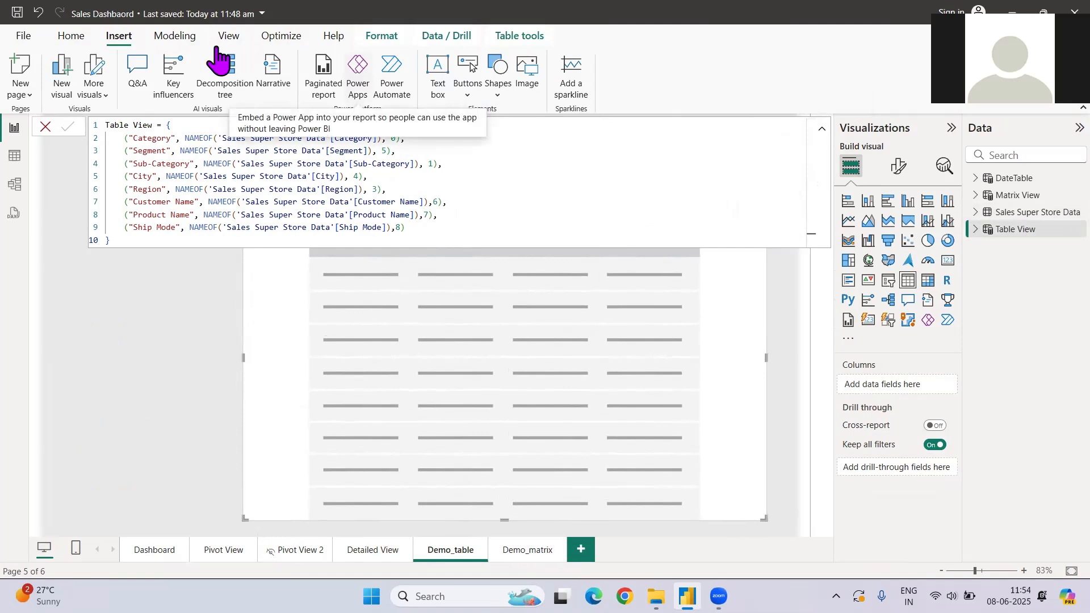
left_click(174, 36)
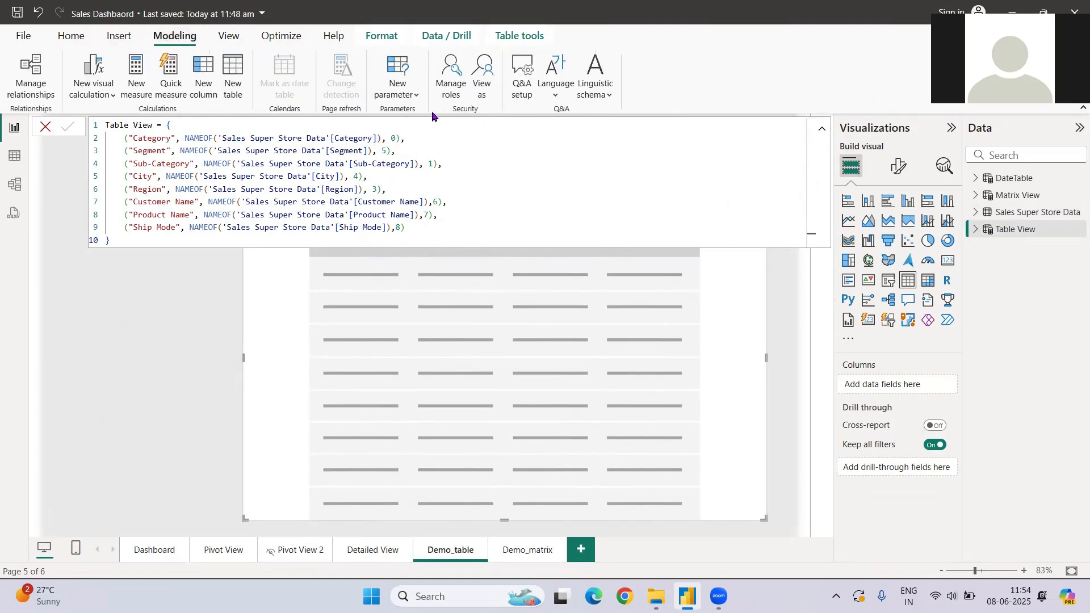
left_click(407, 94)
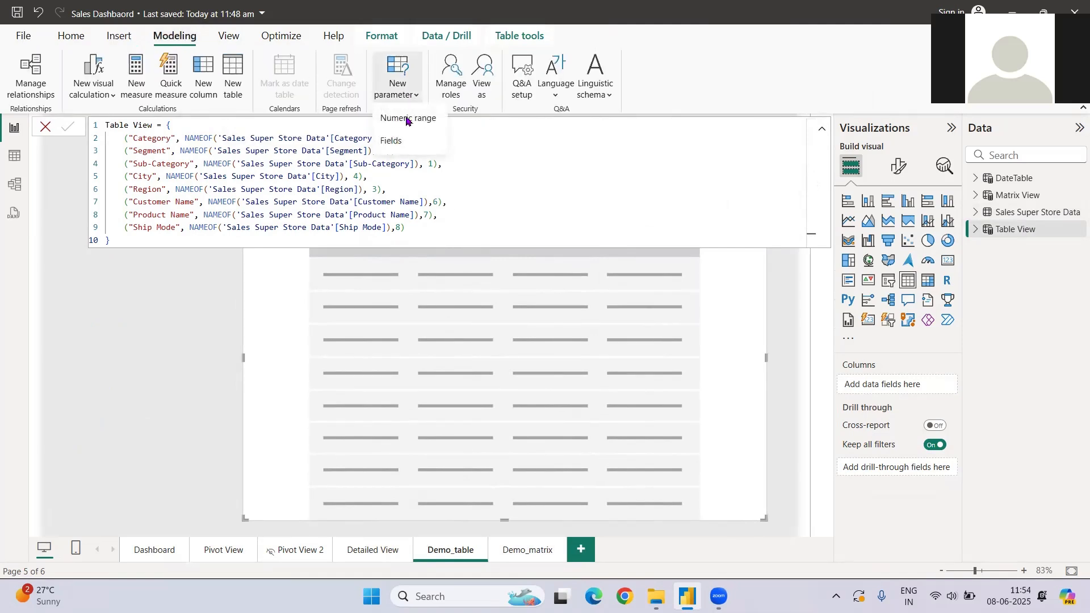
left_click(411, 142)
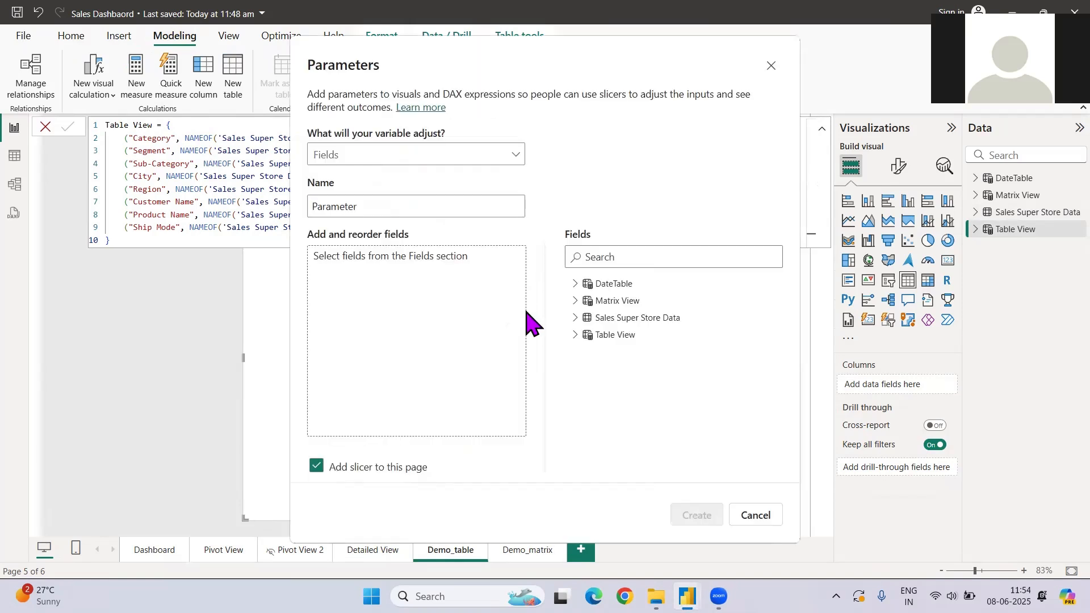
left_click_drag(374, 208, 251, 201)
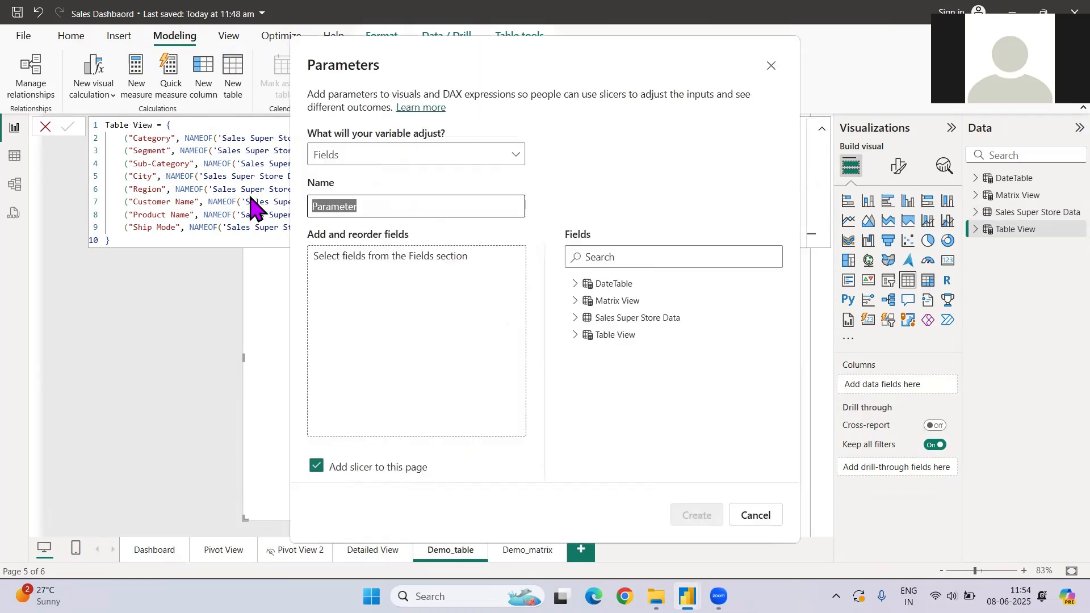
type("Demo_Table_vi")
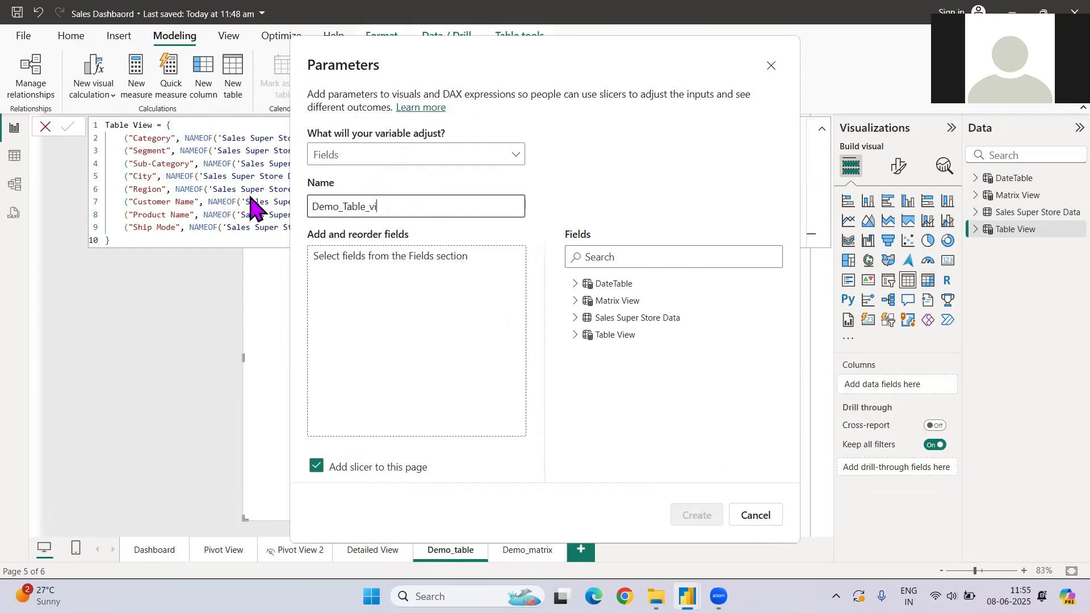
type("ew")
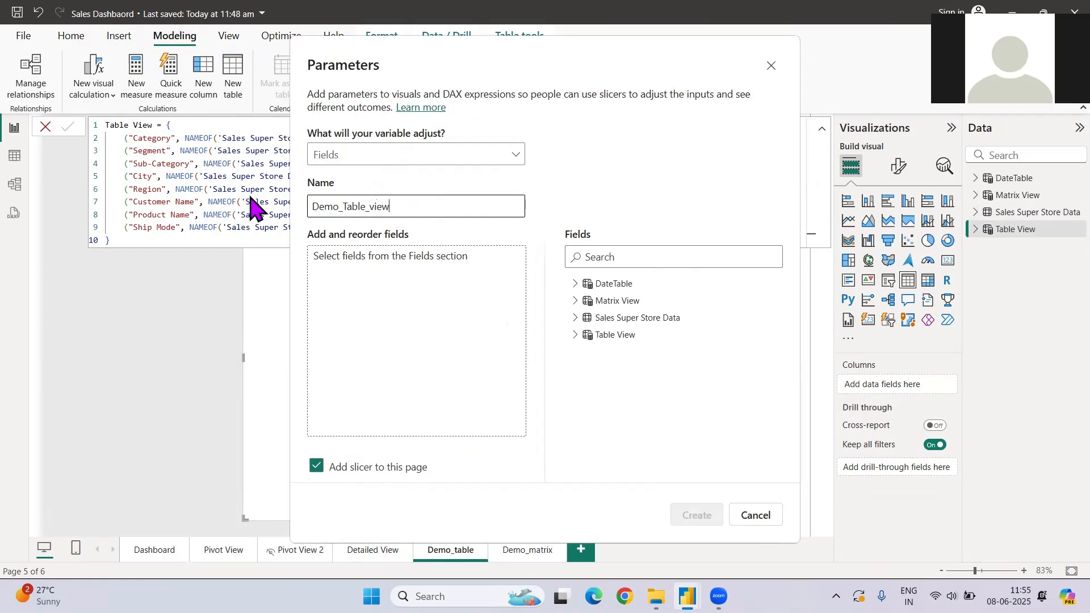
Create the parameter with Category and City from Sales Super Store Data, and narrow its slicer to fit beside the table visual.
left_click(573, 319)
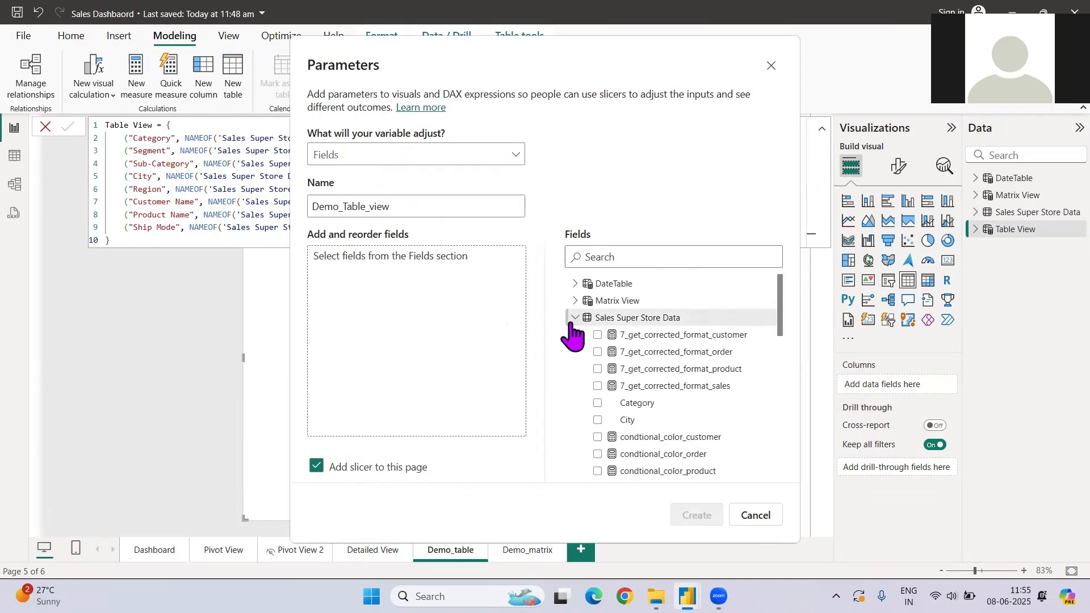
left_click(598, 403)
left_click(598, 419)
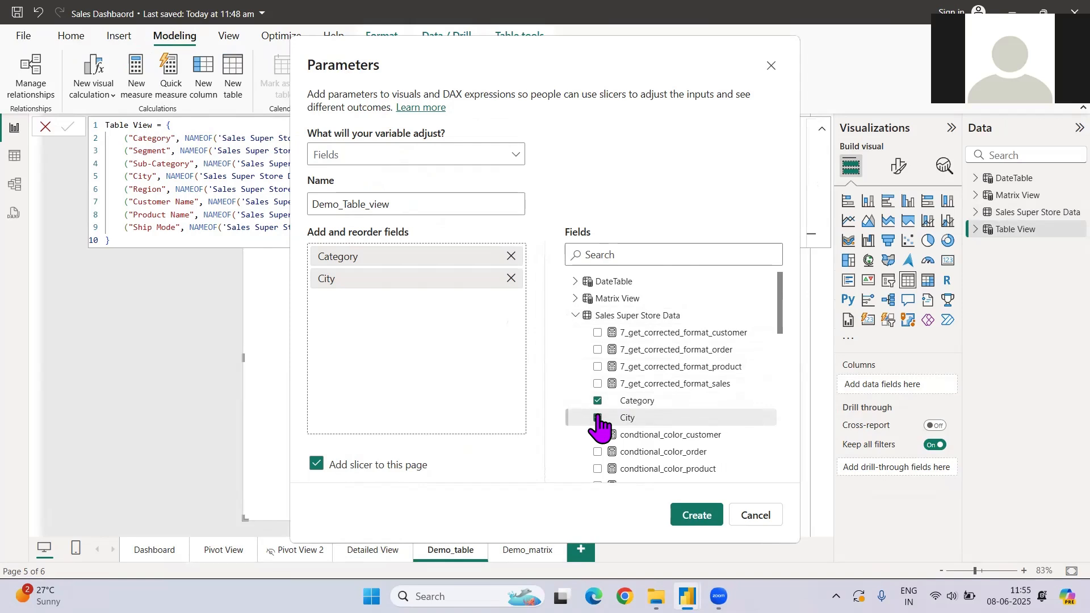
left_click(705, 518)
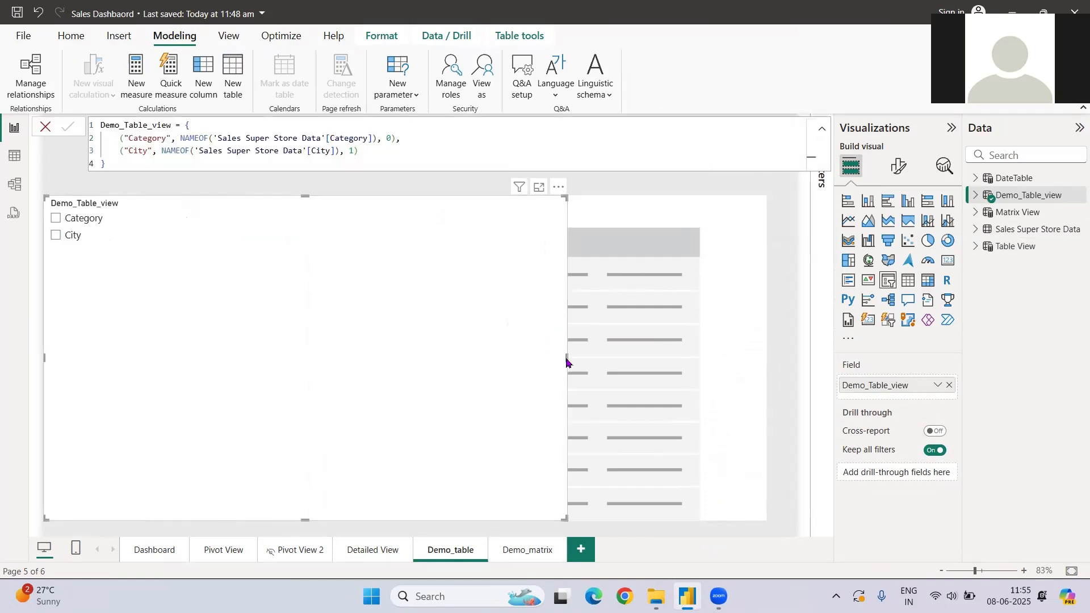
left_click_drag(564, 357, 225, 357)
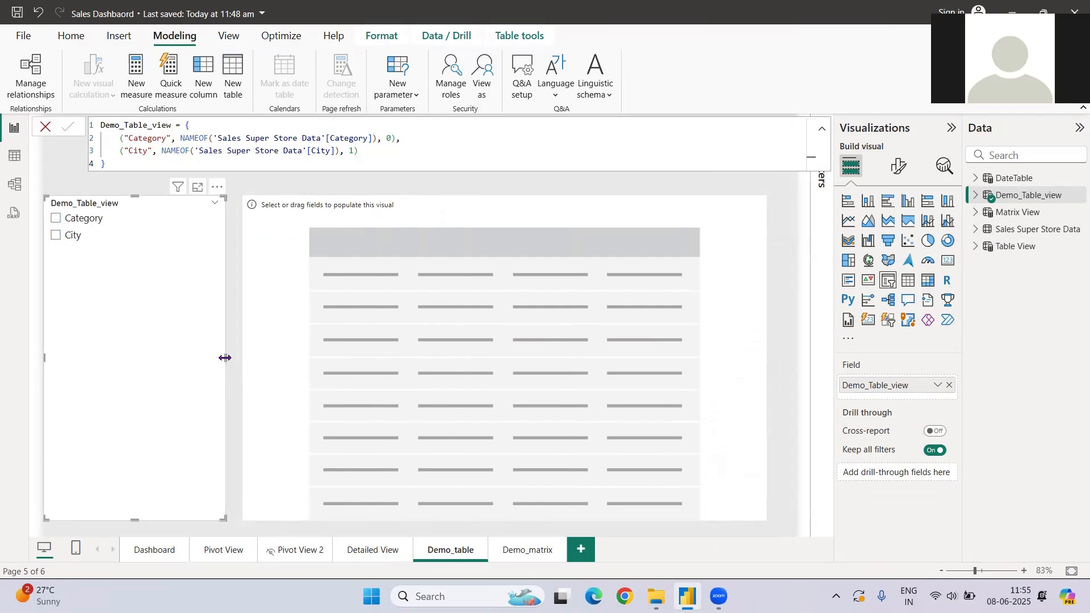
Copy the entire Table View DAX definition and open the formula of the Demo_Table_view parameter's field.
left_click(1016, 250)
left_click(603, 157)
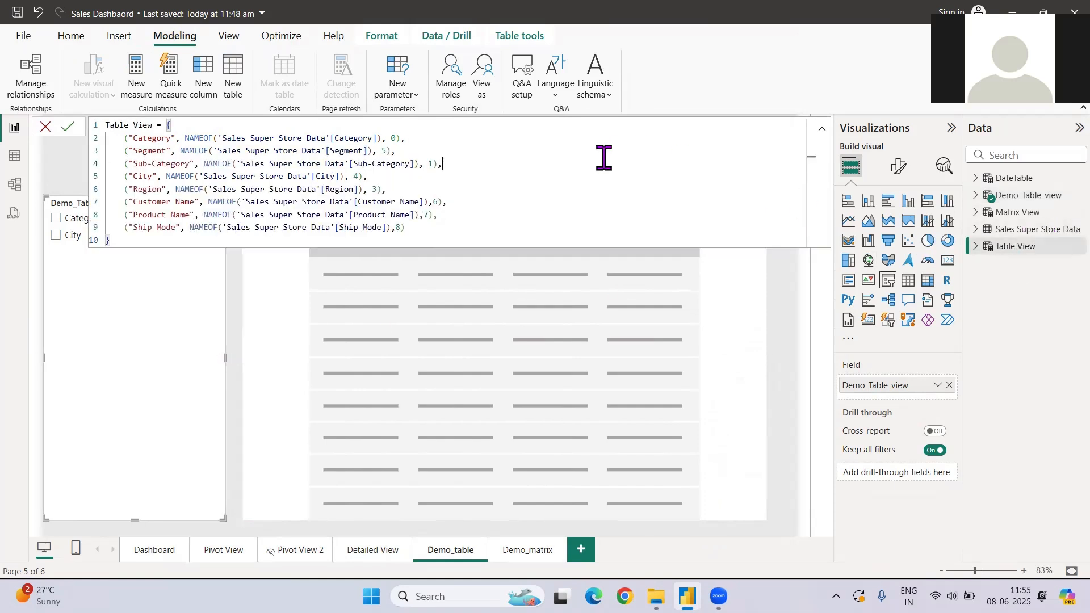
key("ctrl+a")
key("ctrl+c")
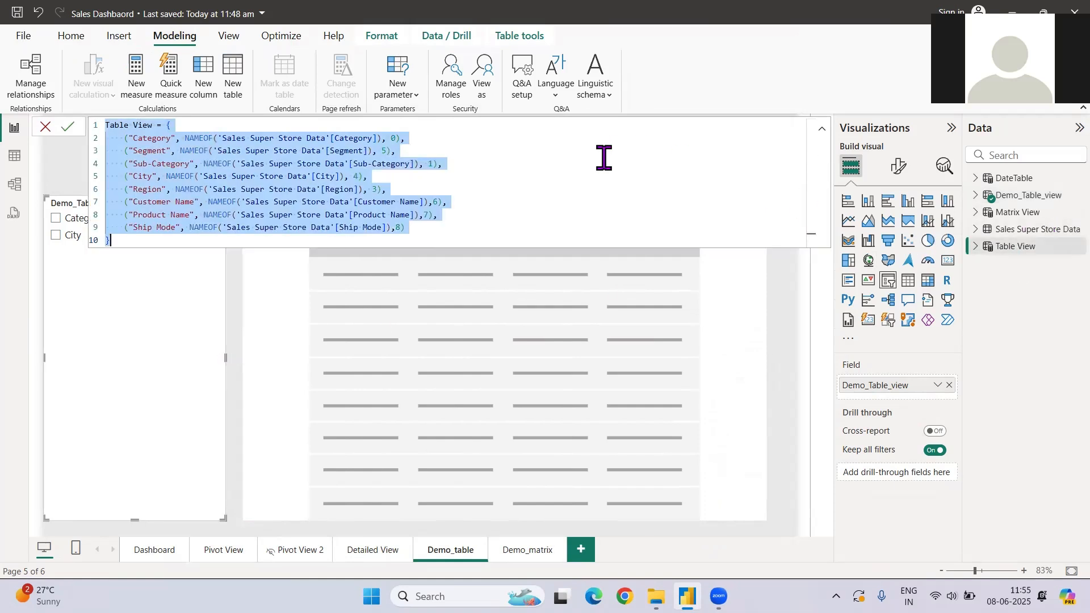
left_click(1000, 196)
left_click(978, 196)
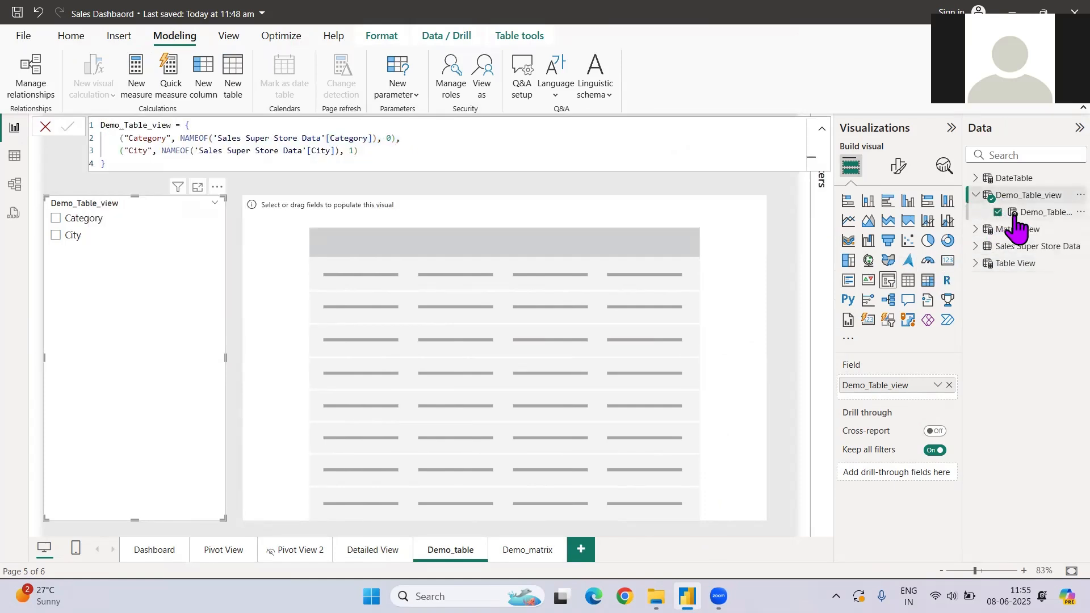
left_click(1028, 213)
Try to overwrite the whole Demo_Table_view formula with the copied definition, and undo the paste.
left_click(538, 143)
key("ctrl+a")
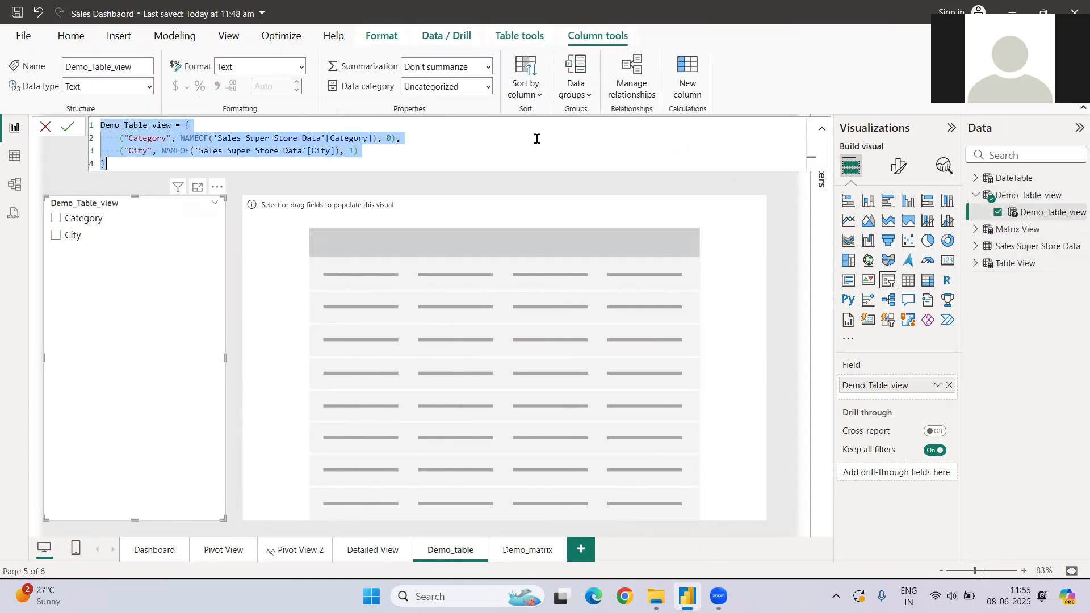
key("ctrl+v")
double_click(118, 127)
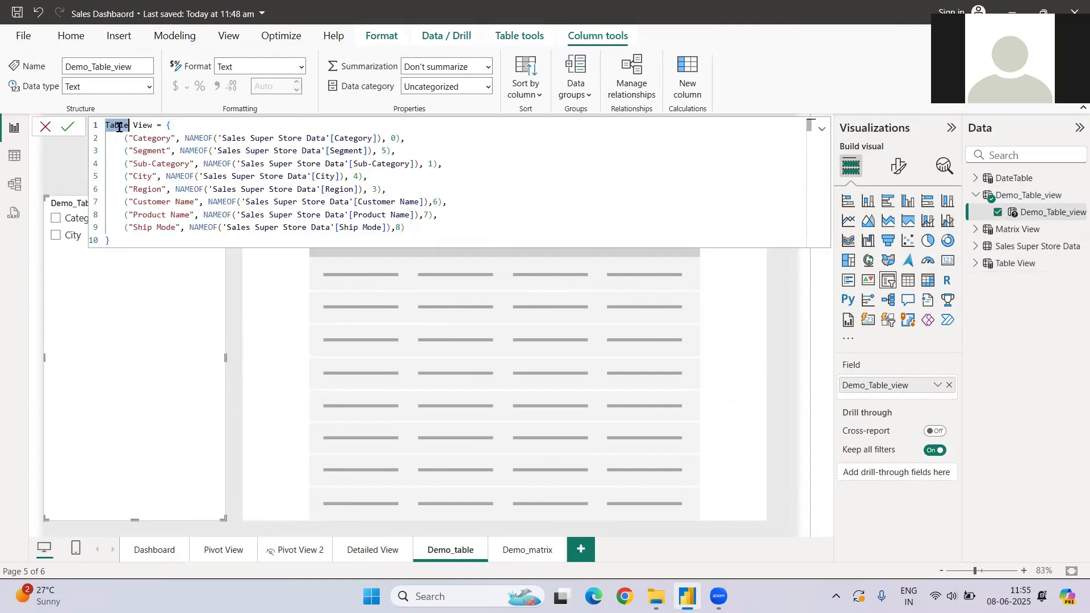
key("ctrl+z")
Replace the body of the Demo_Table_view formula with the copied eight-field definition, keeping the Demo_Table_view name and its opening brace.
left_click(261, 153)
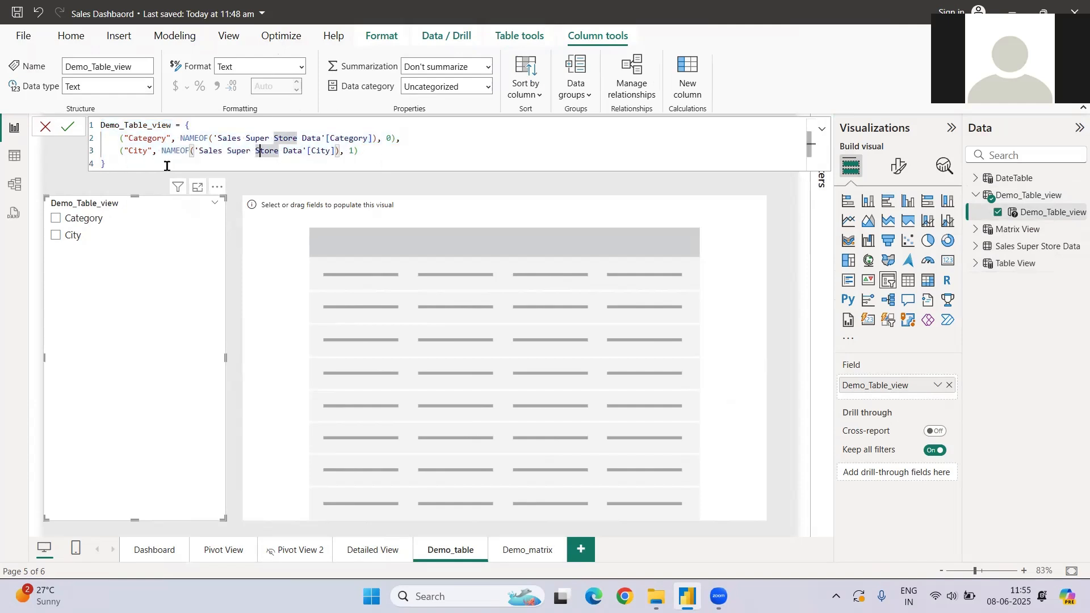
left_click(183, 131)
key("shift+Return")
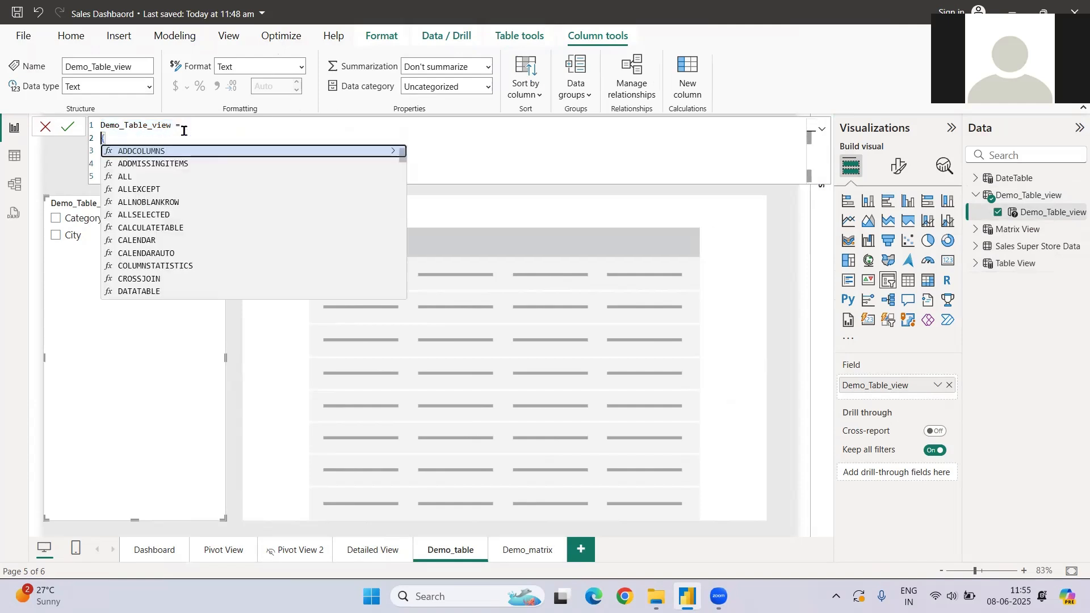
key("Escape")
left_click_drag(146, 182, 97, 139)
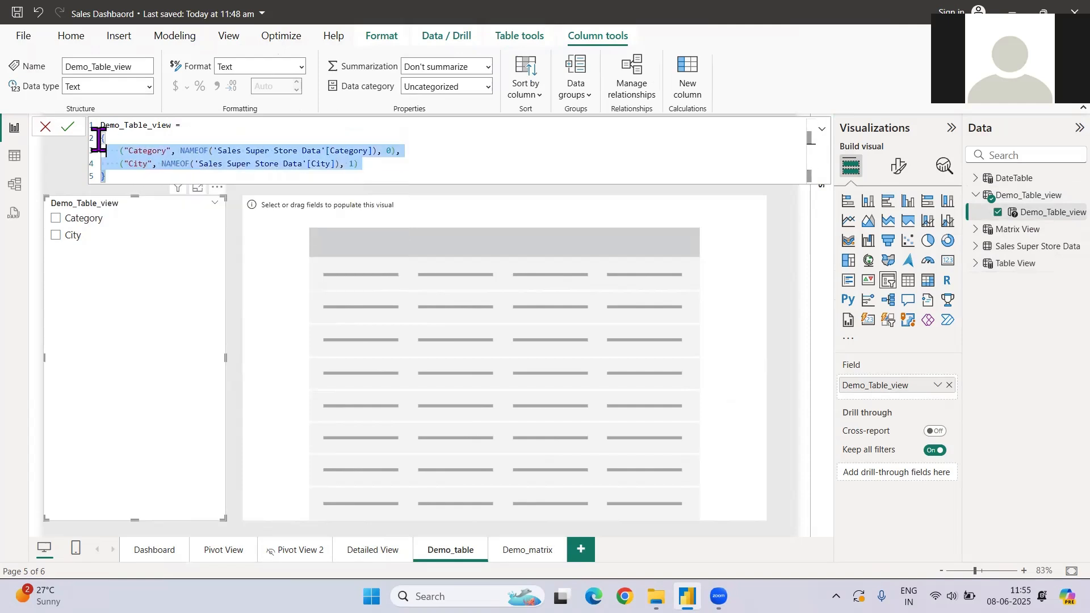
key("ctrl+v")
left_click_drag(185, 136, 88, 140)
key("BackSpace")
key("BackSpace")
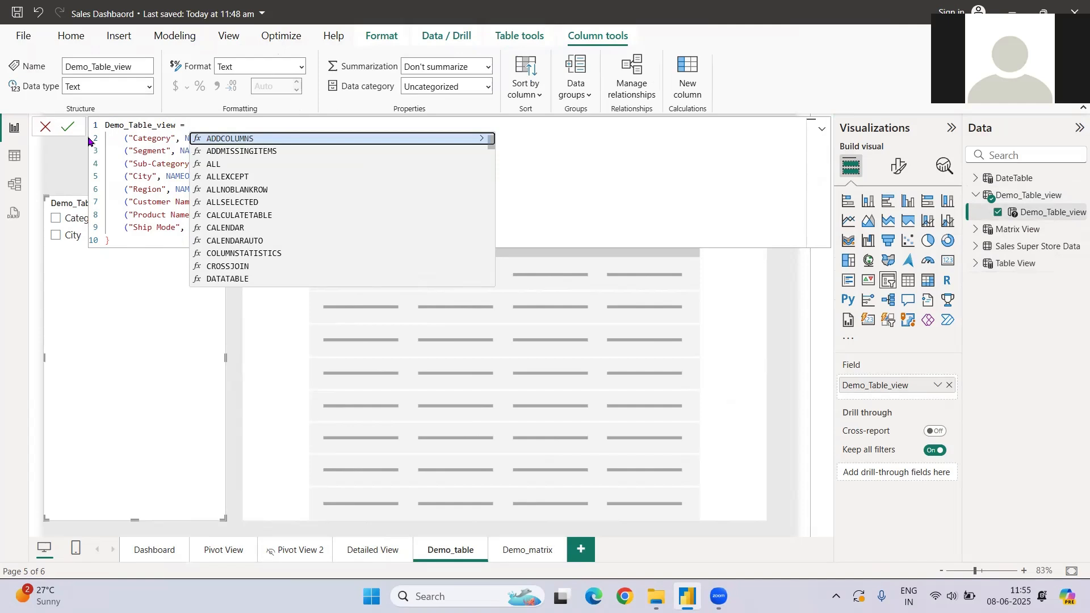
type("{")
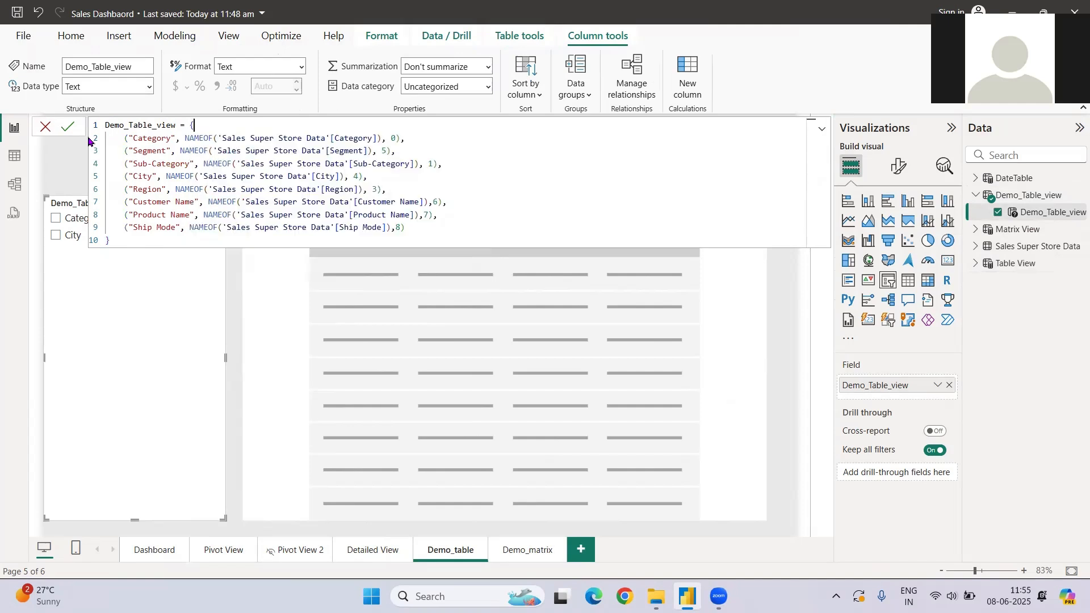
Examine the Demo_Table_view formula's name and how its entries combine a display label, a NAMEOF column reference and an order number.
double_click(151, 126)
left_click_drag(126, 140, 173, 140)
left_click(353, 138)
double_click(353, 138)
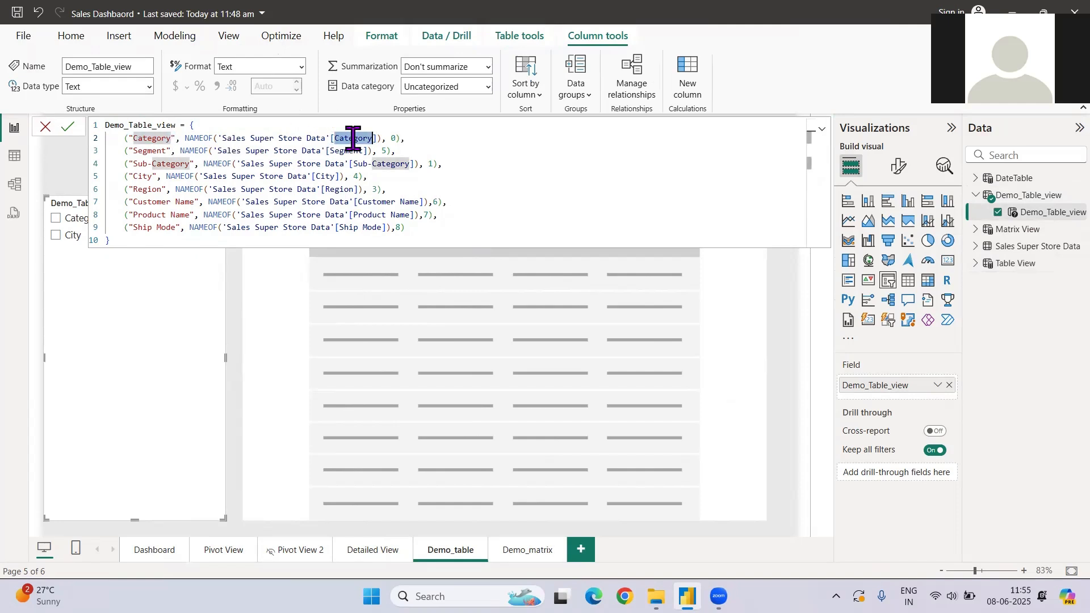
double_click(150, 139)
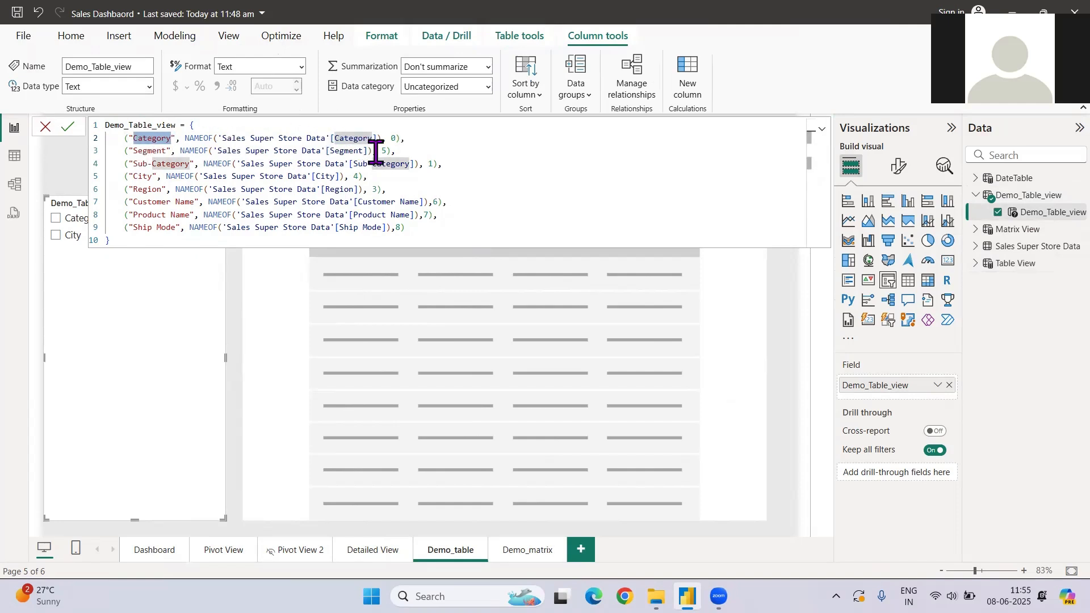
left_click_drag(386, 139, 405, 140)
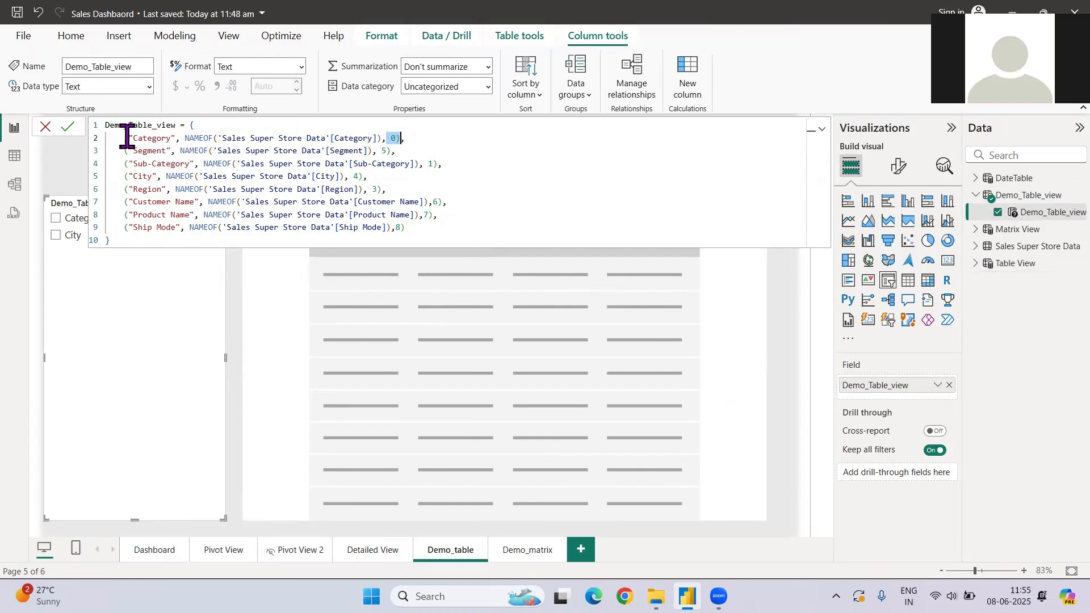
left_click_drag(443, 164, 339, 164)
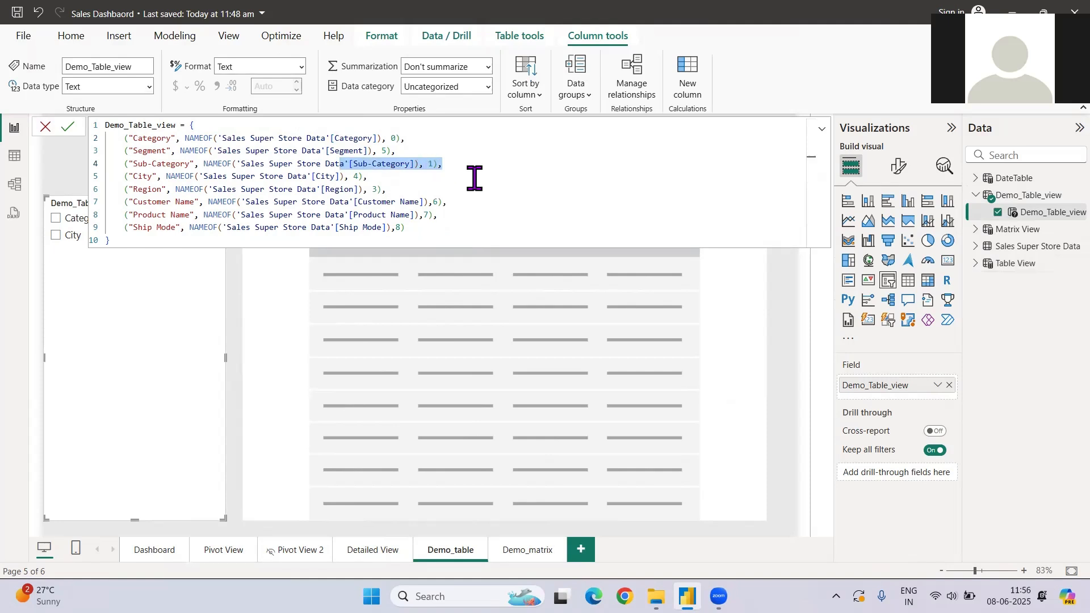
left_click_drag(386, 189, 123, 193)
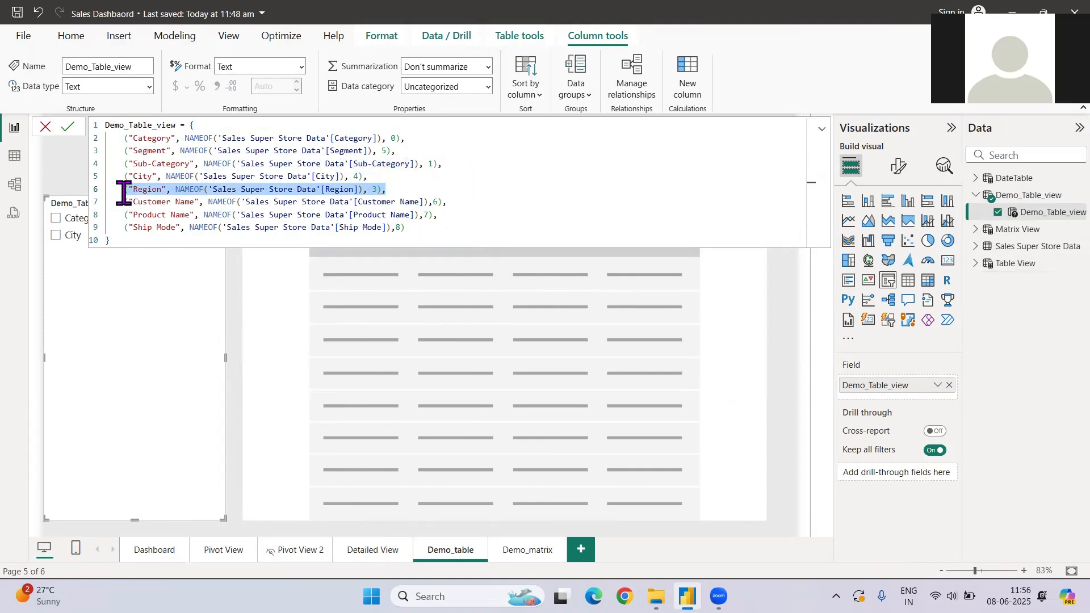
left_click_drag(372, 176, 134, 189)
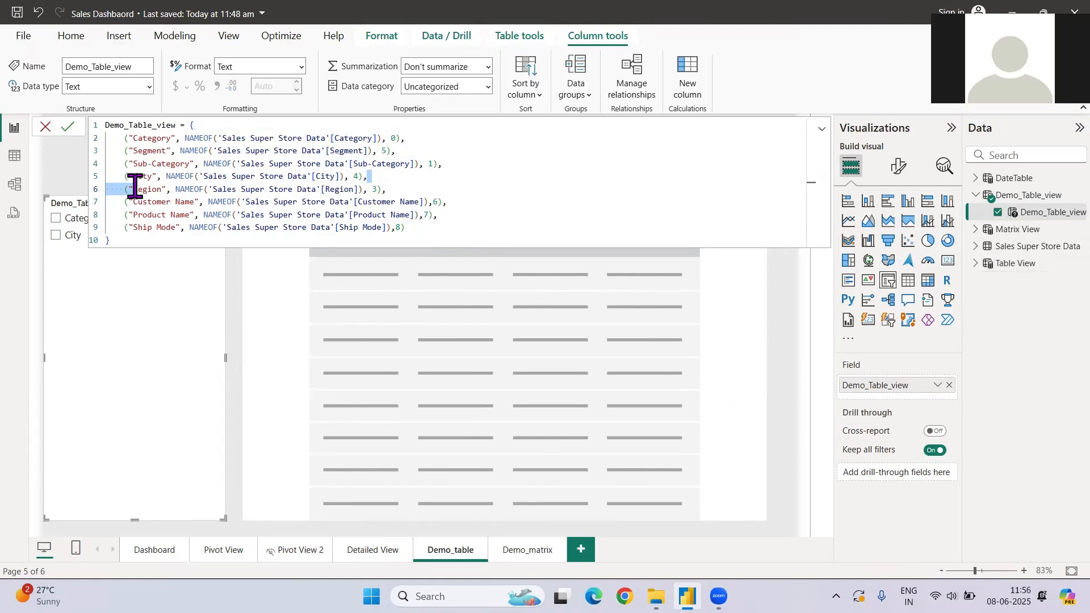
Commit the edited Demo_Table_view formula and close the formula editor.
left_click(404, 227)
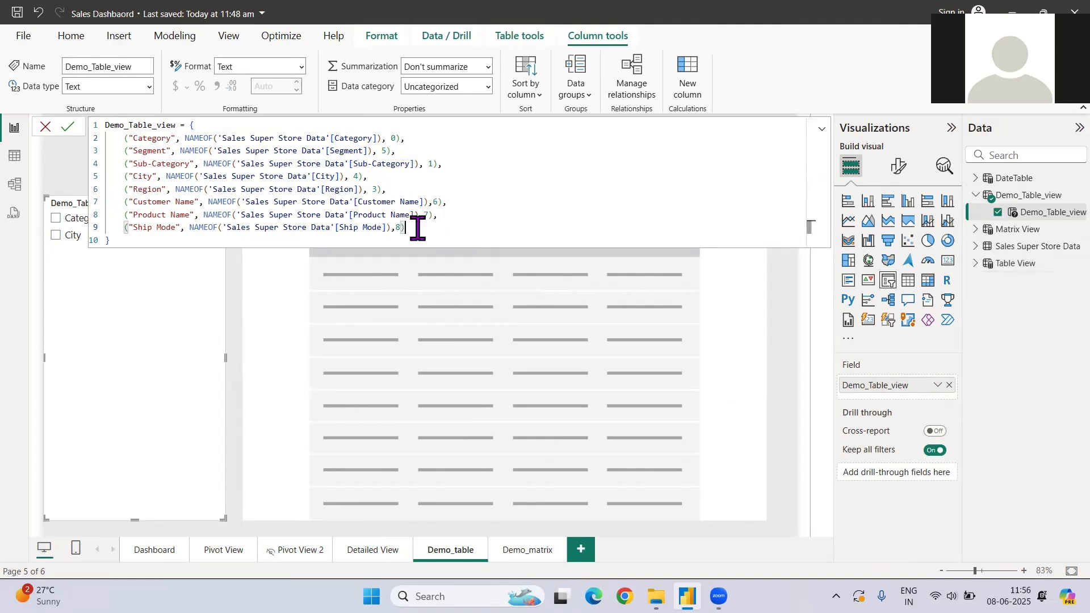
key("Return")
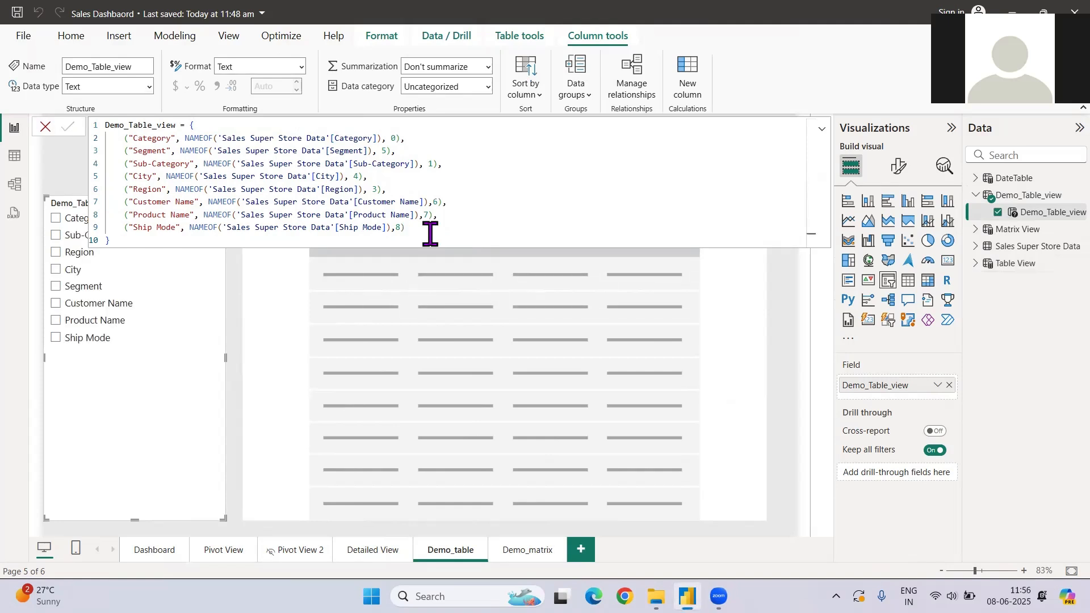
left_click(236, 362)
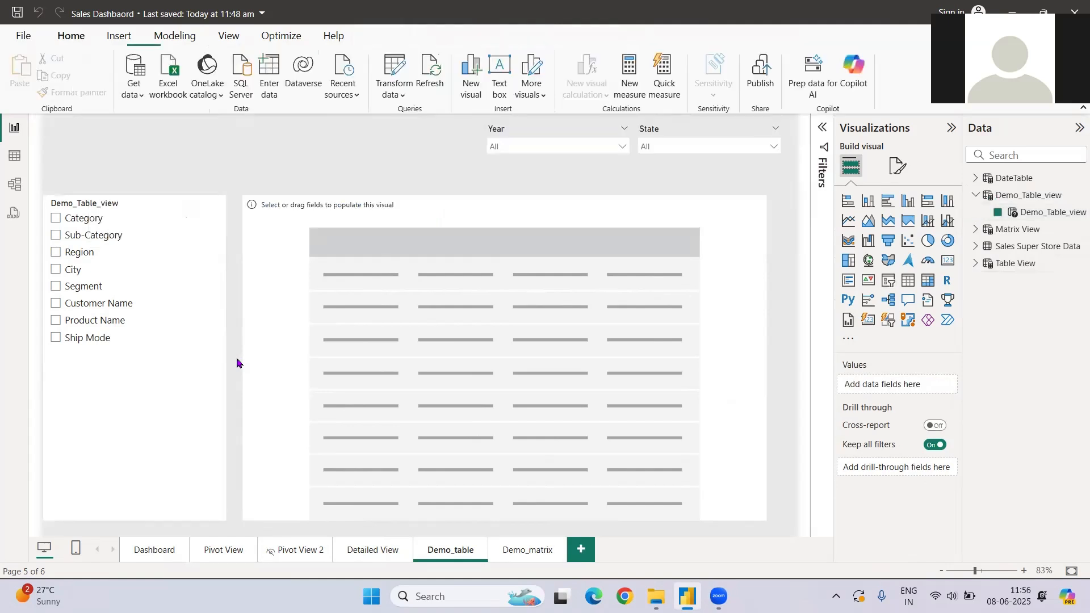
Add the Demo_Table_view field and the Total Sales measure from Sales Super Store Data as columns of the empty table visual.
left_click(609, 347)
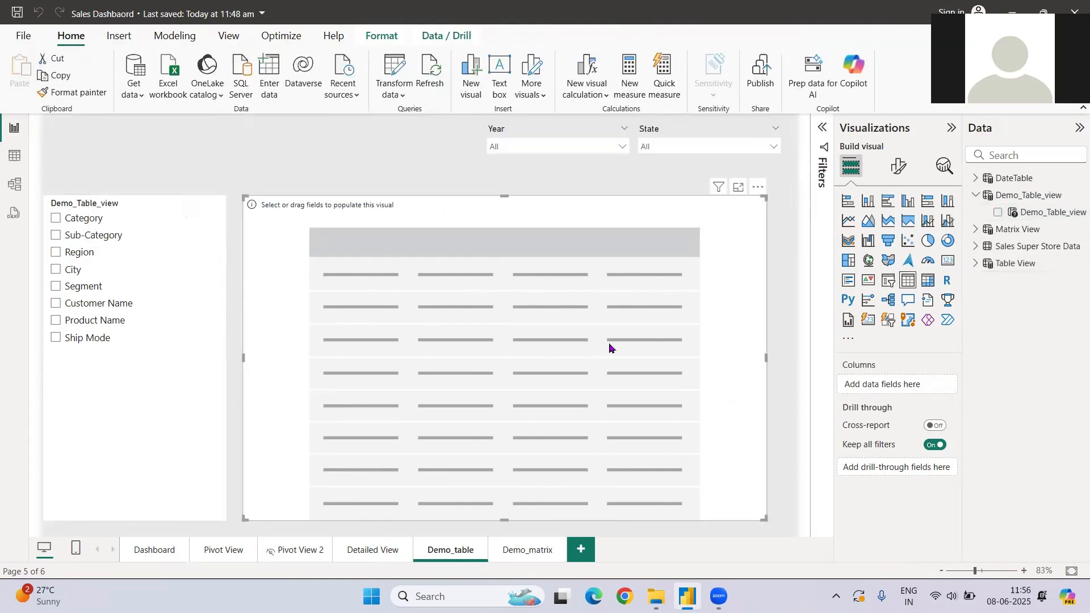
left_click(998, 211)
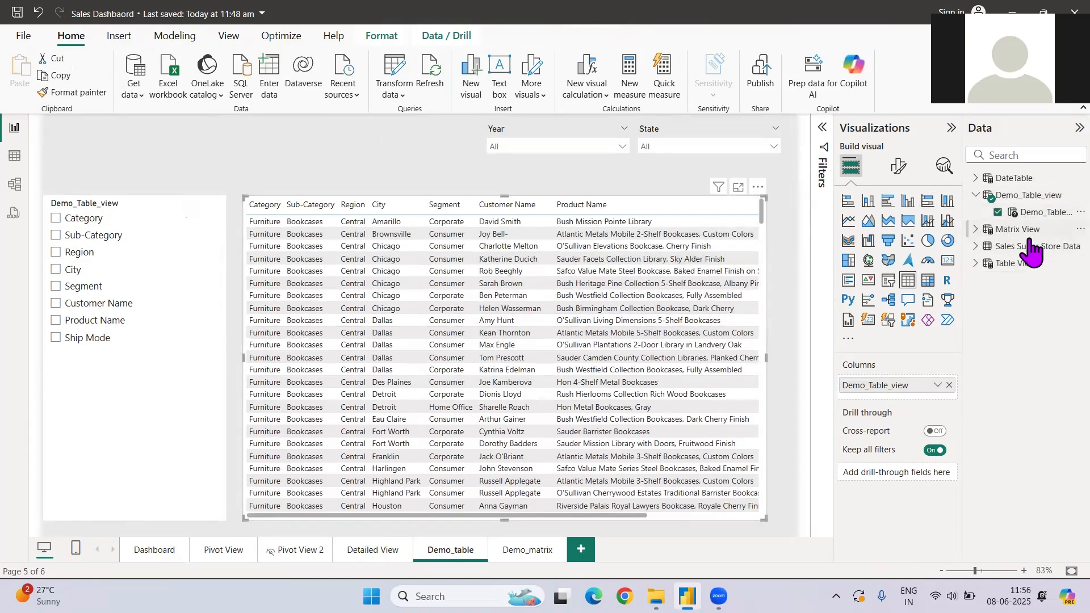
left_click(975, 247)
scroll(1024, 471, "down", 5)
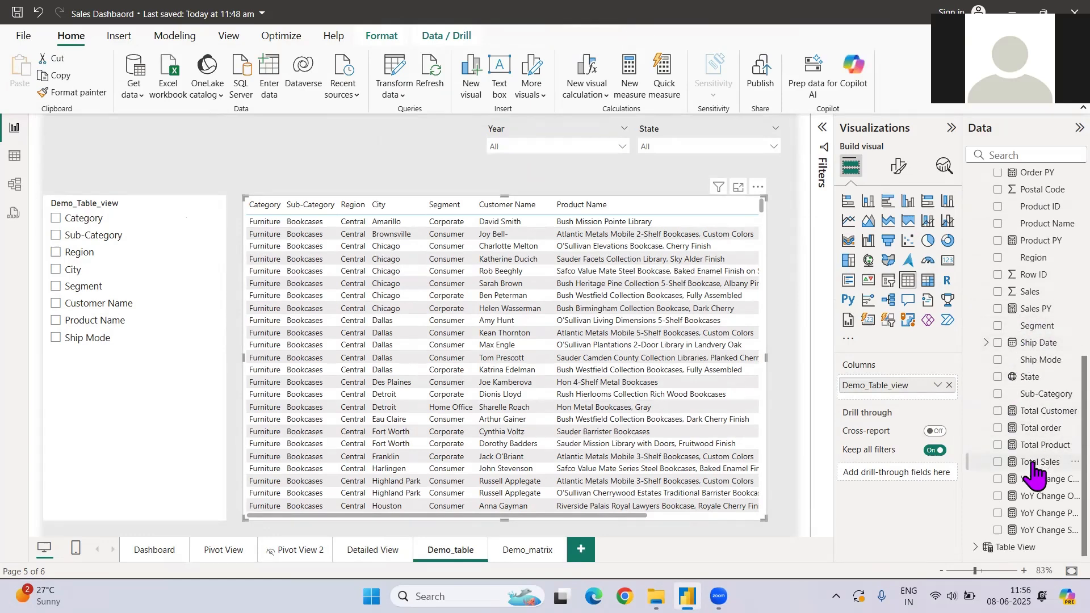
left_click_drag(1032, 463, 881, 402)
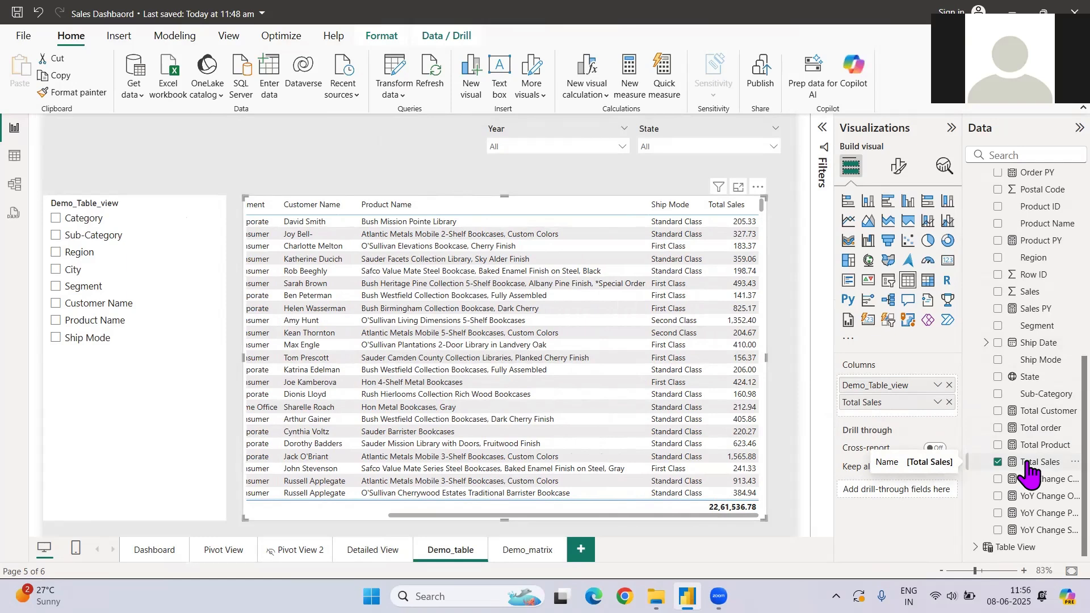
scroll(425, 333, "left", 4)
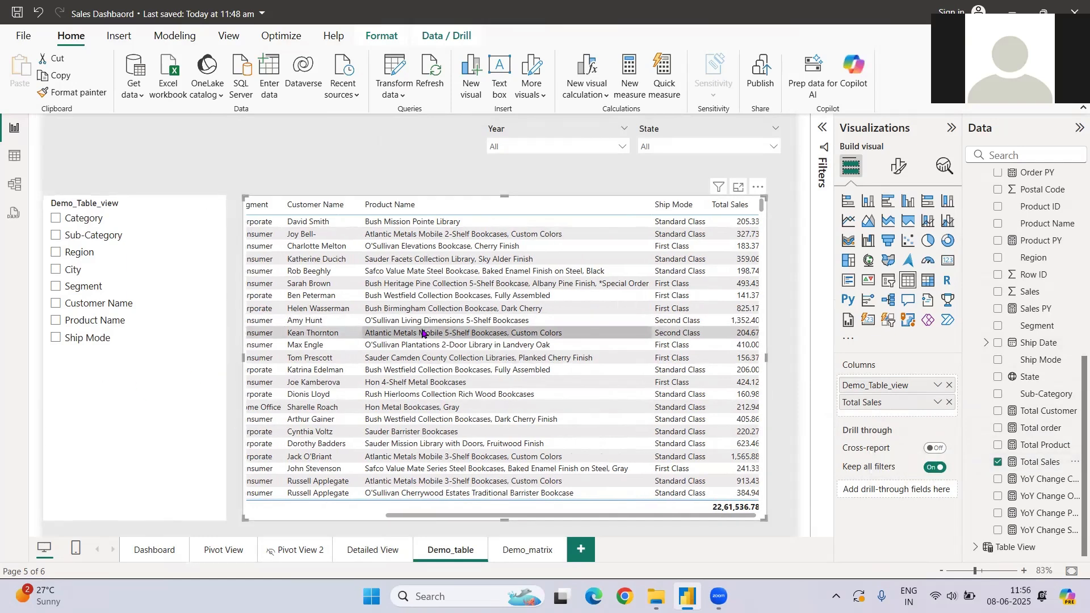
Choose Category and Segment in the Demo_Table_view slicer, and widen the table visual slightly.
left_click(88, 221)
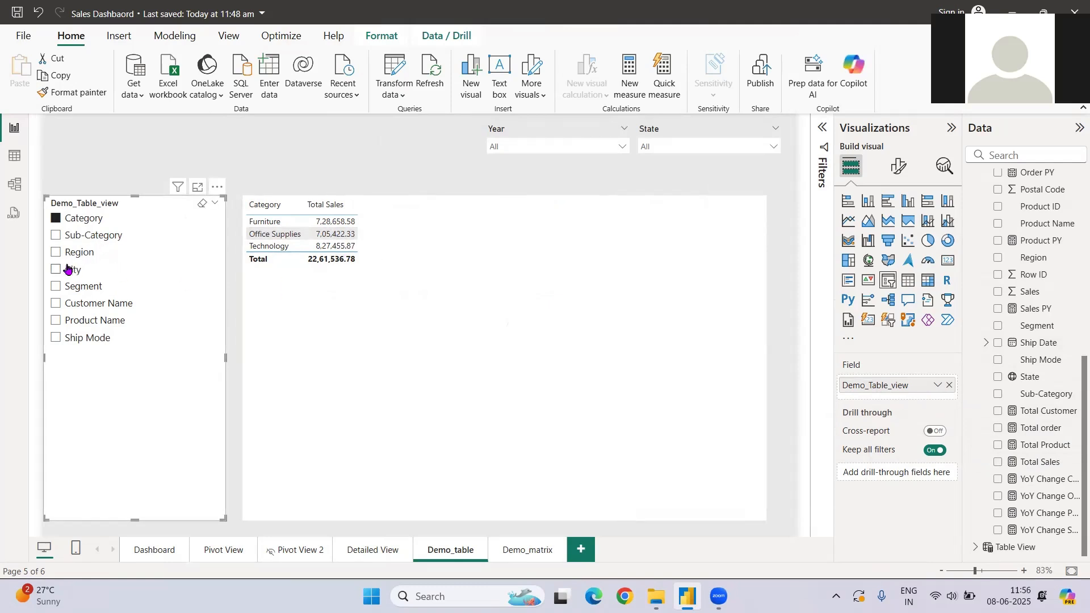
left_click(74, 290)
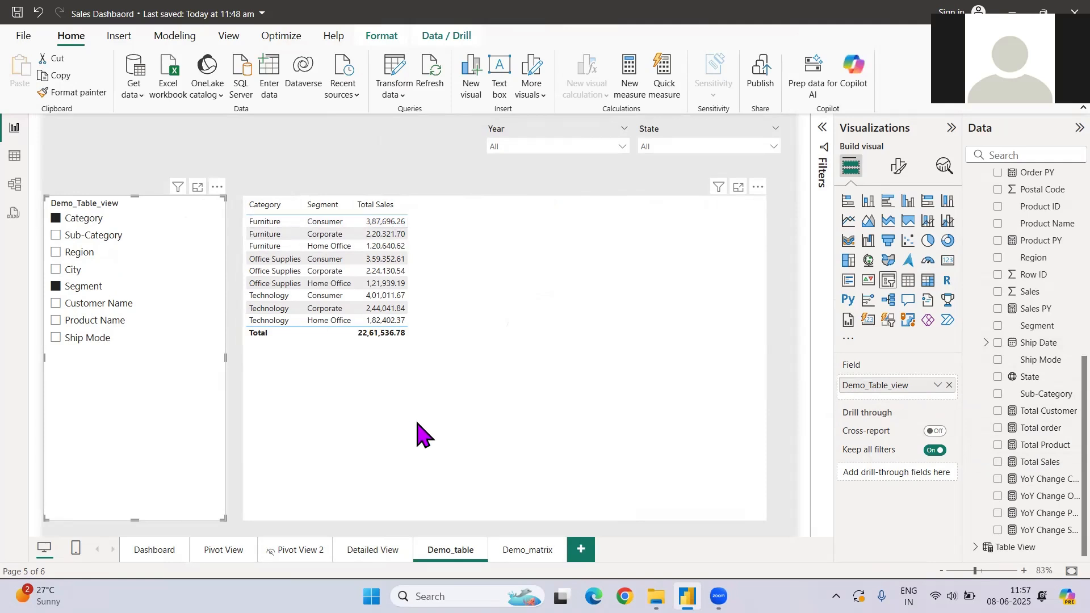
left_click(755, 372)
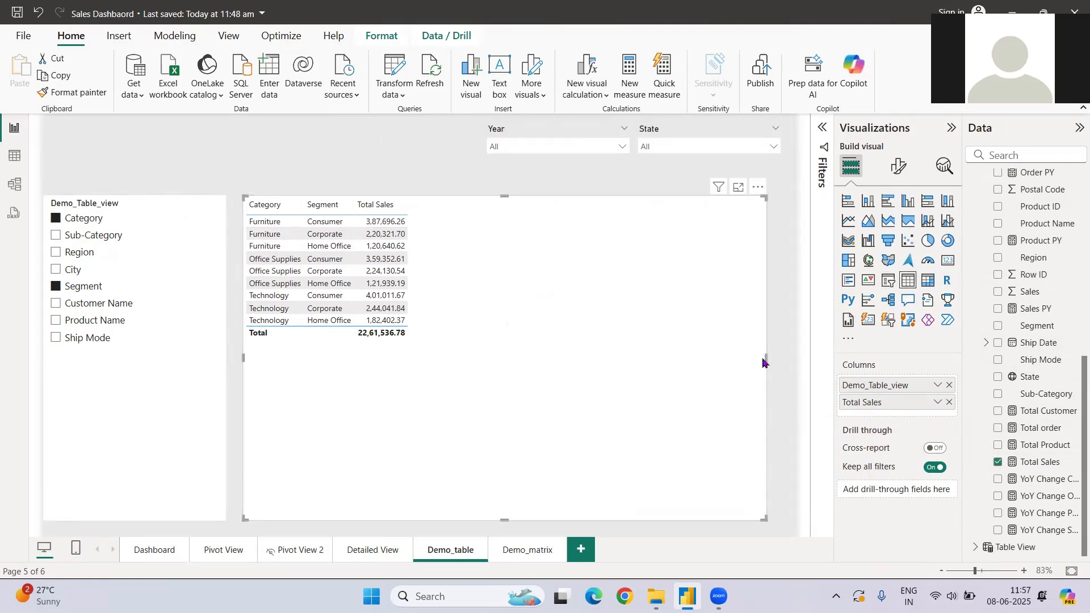
left_click_drag(766, 358, 787, 358)
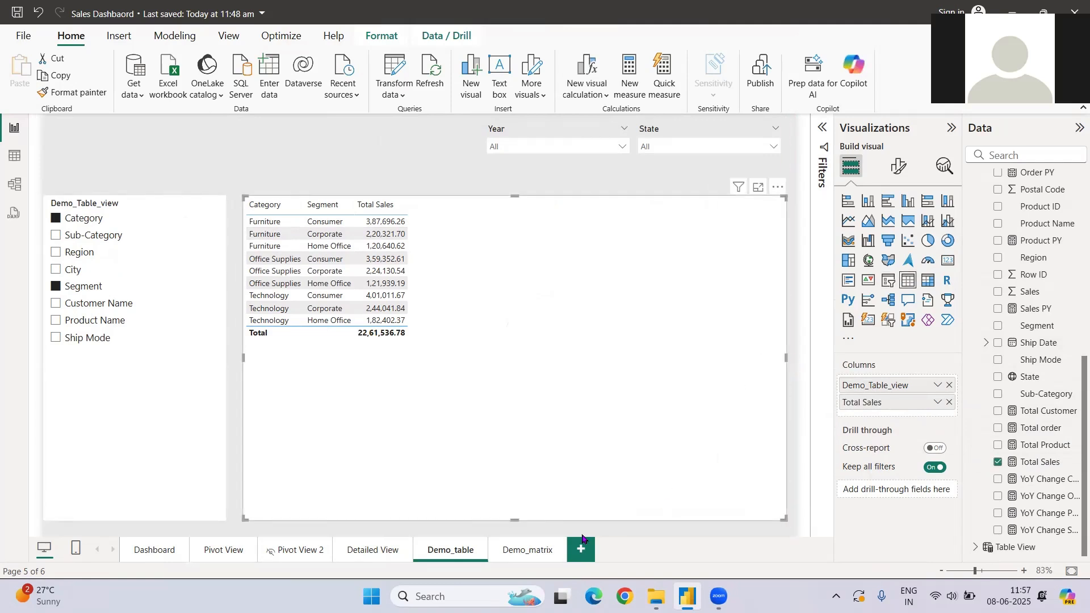
Check the Pivot View 2 page for reference, and insert a matrix visual on the Demo_matrix page, enlarged to cover most of it.
left_click(527, 551)
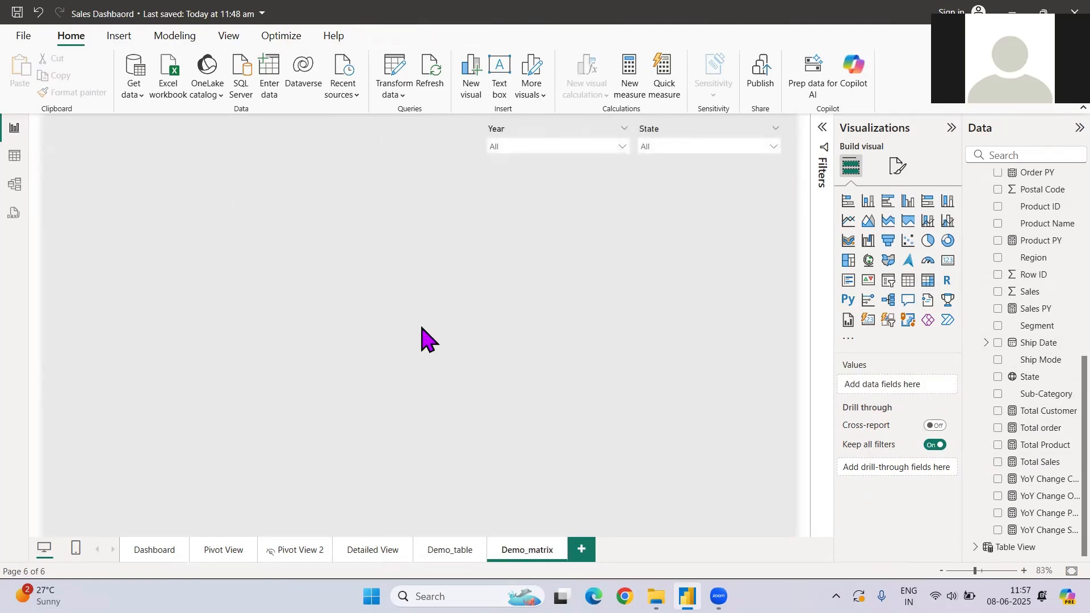
left_click(293, 555)
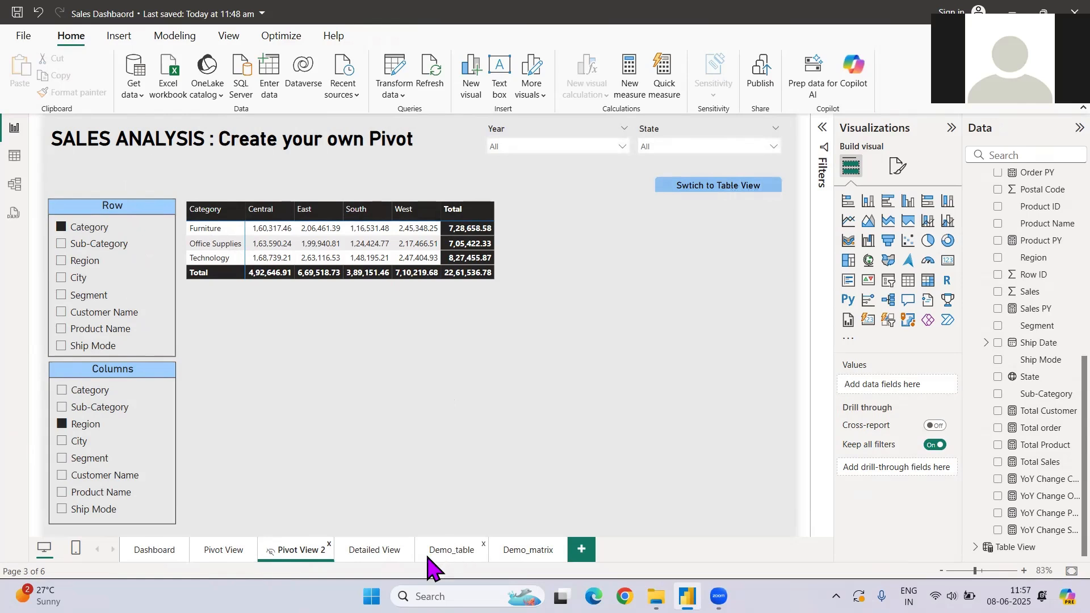
left_click(518, 559)
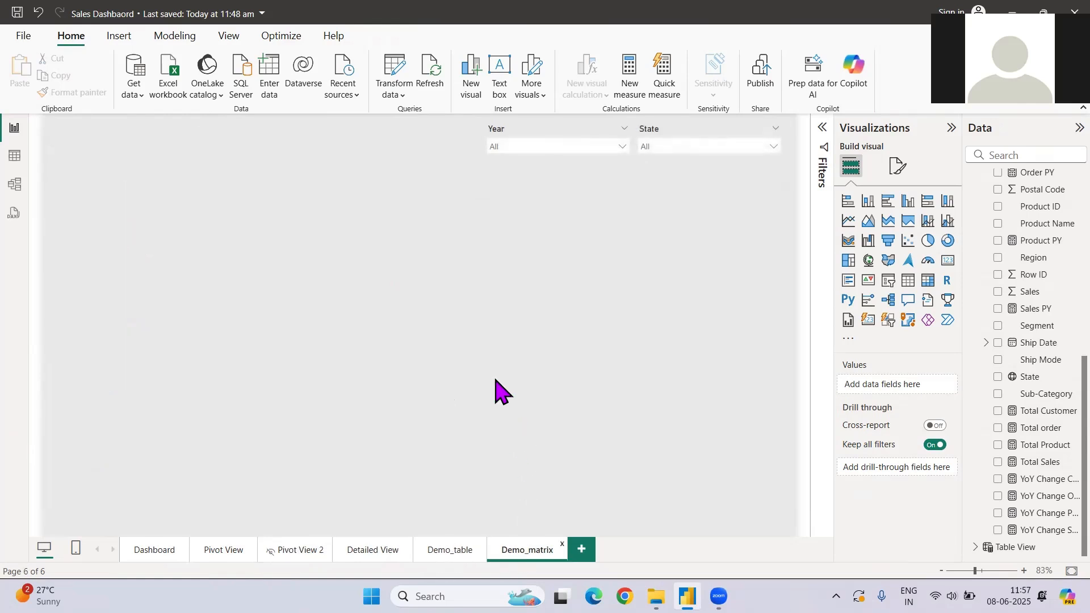
left_click(926, 283)
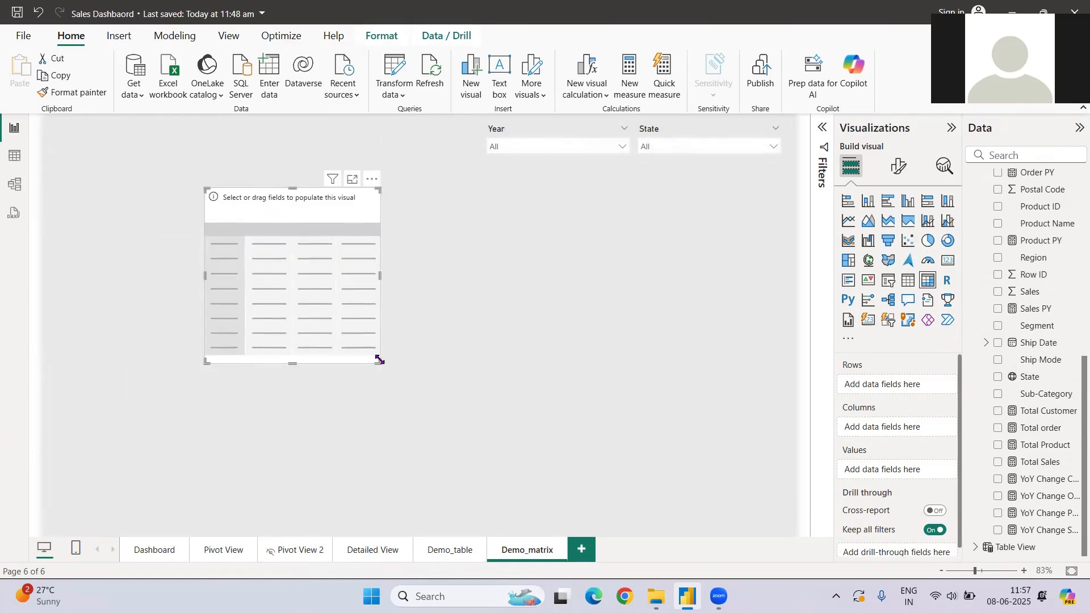
left_click_drag(378, 360, 761, 519)
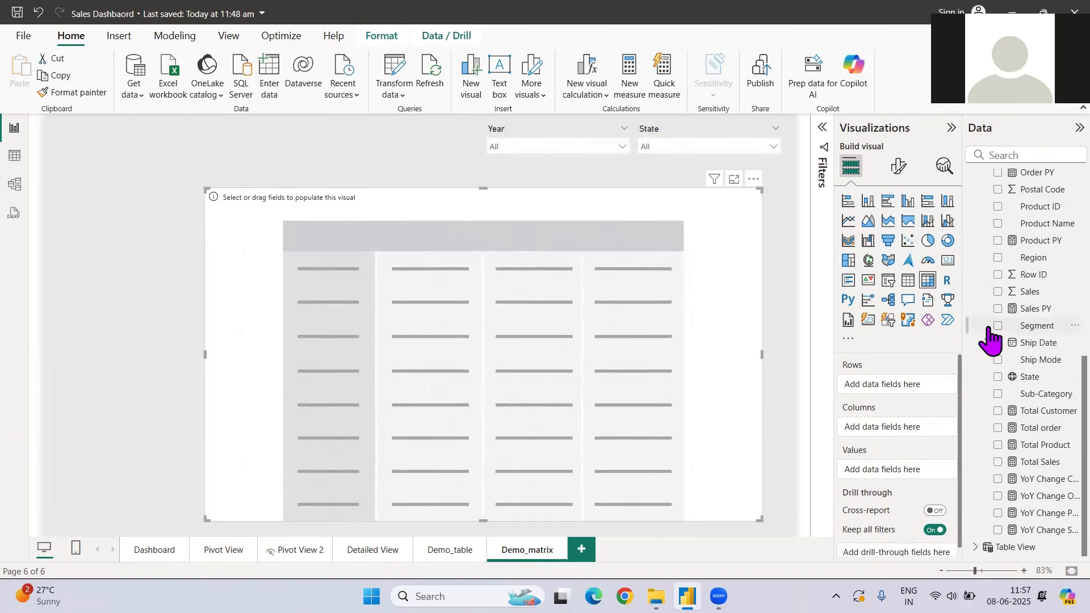
Add the Total Sales measure to the matrix's values and collapse the Sales Super Store Data table.
scroll(990, 335, "up", 5)
scroll(1022, 369, "down", 5)
left_click(998, 462)
scroll(1021, 448, "up", 5)
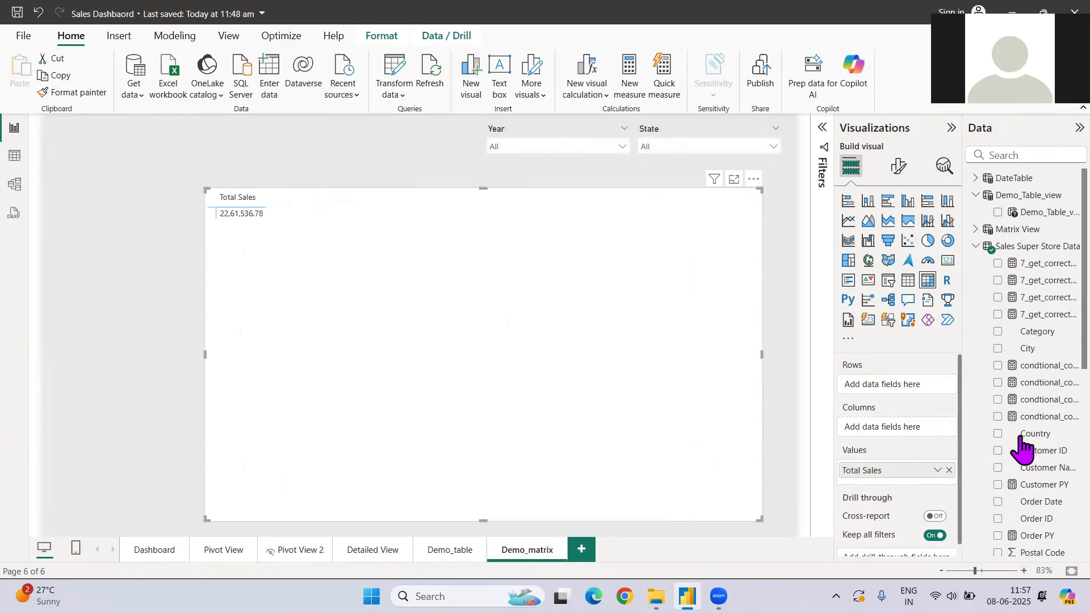
left_click(975, 246)
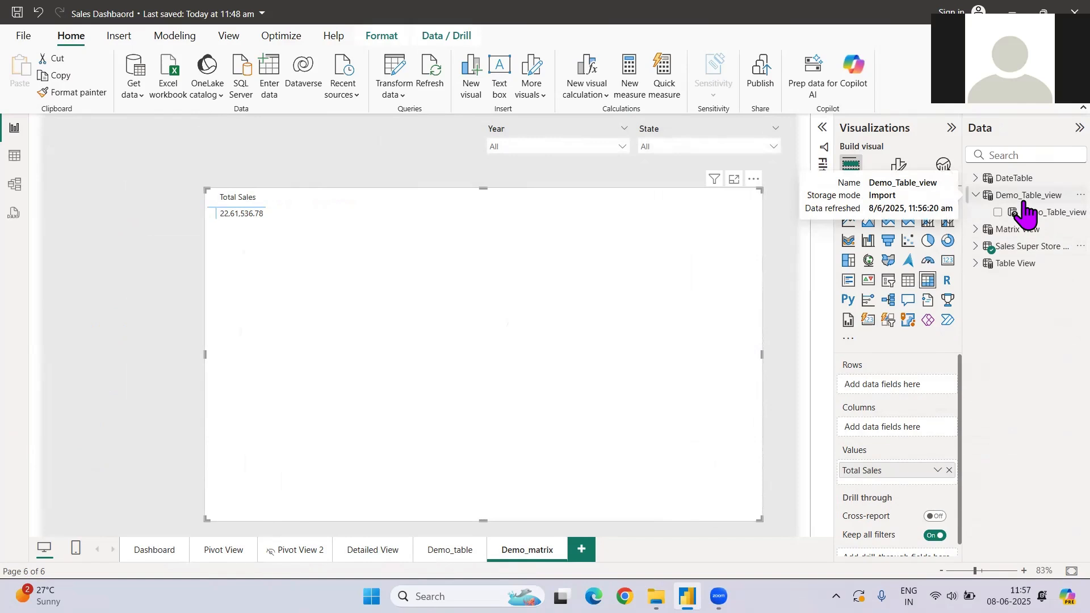
Add a narrow Demo_Table_view slicer beside the matrix on the Demo_matrix page, and reselect the matrix visual.
left_click(795, 273)
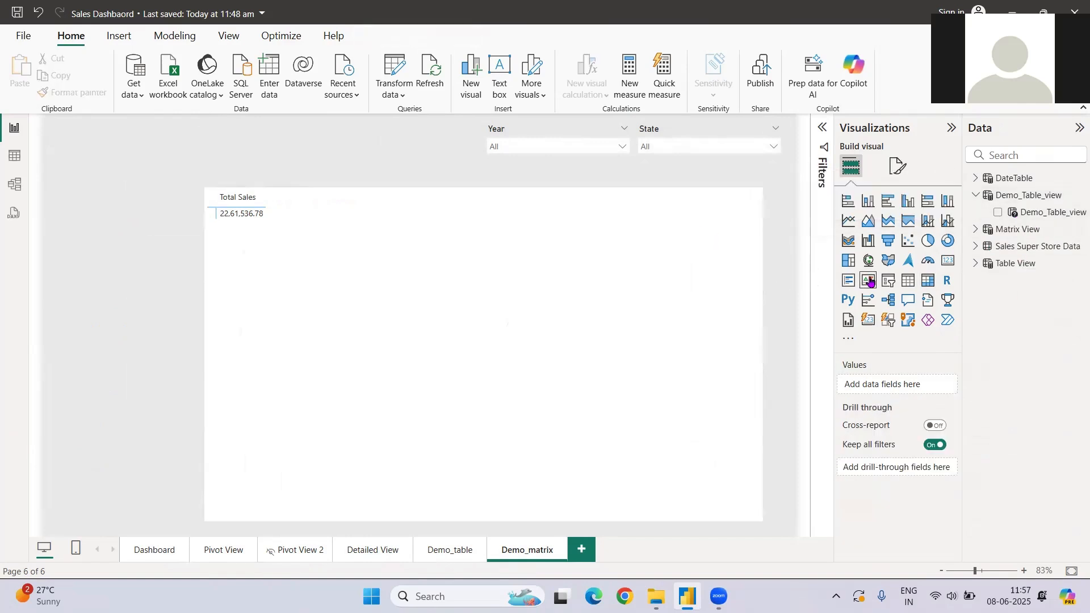
left_click(885, 284)
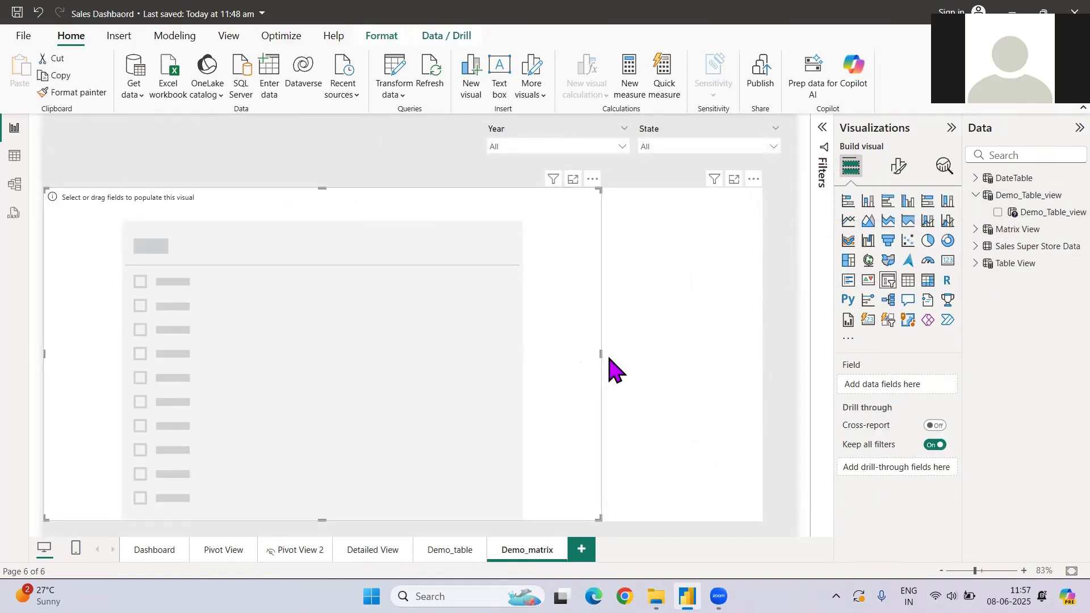
left_click_drag(600, 353, 180, 347)
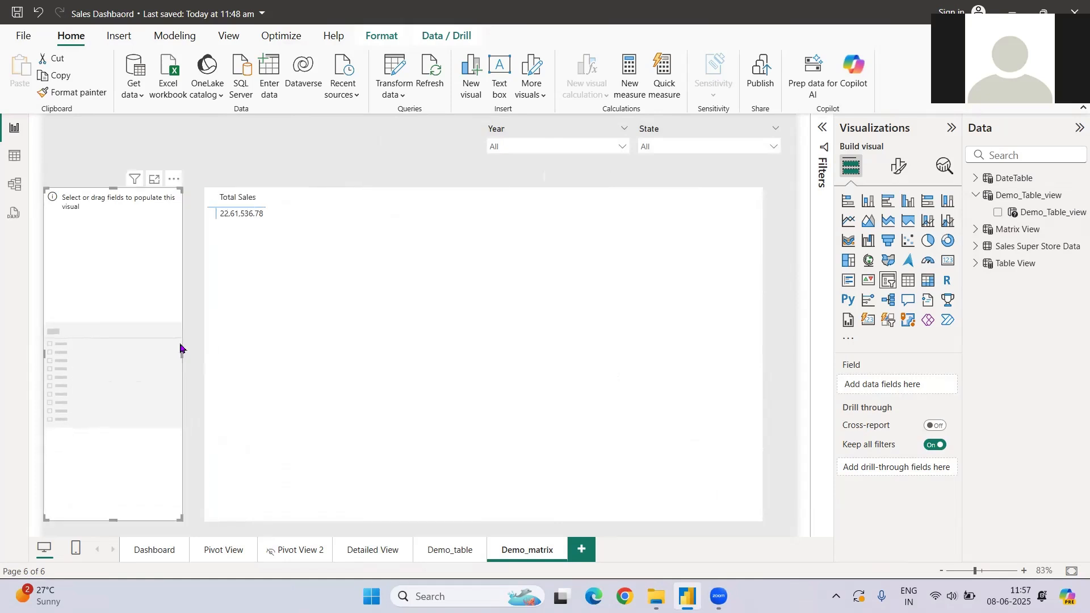
left_click(998, 213)
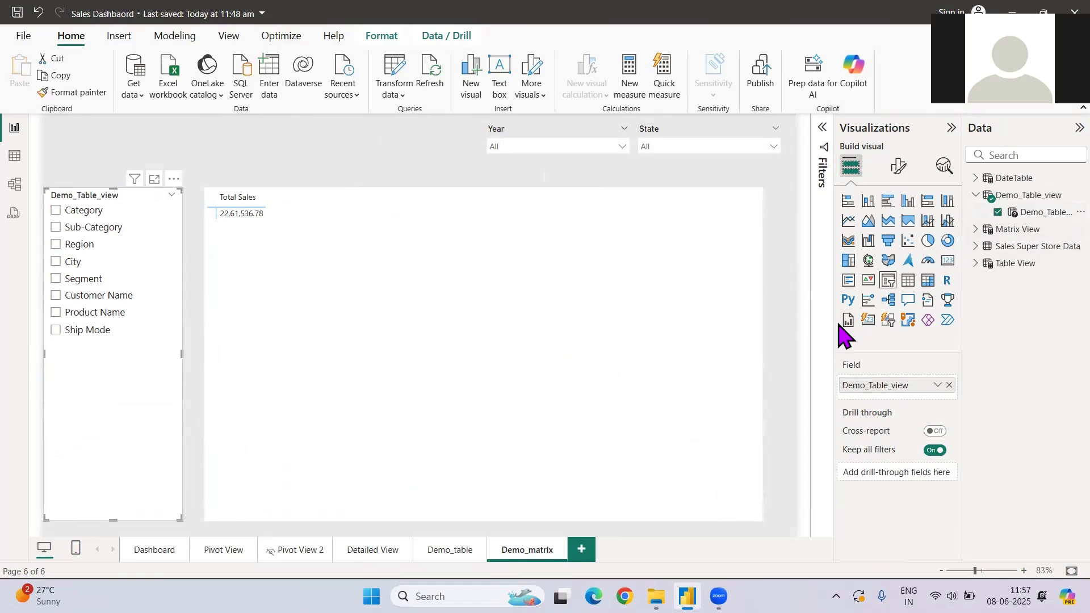
left_click(596, 343)
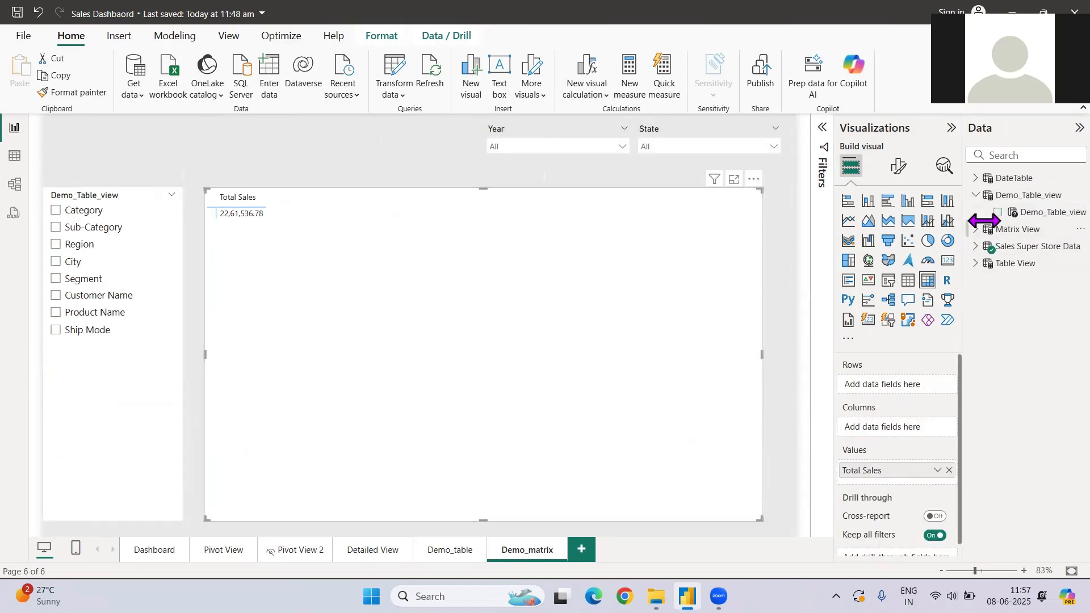
Add the Demo_Table_view parameter to the matrix's rows, and shorten the Demo_Table_view slicer to fit its list of options.
left_click(998, 212)
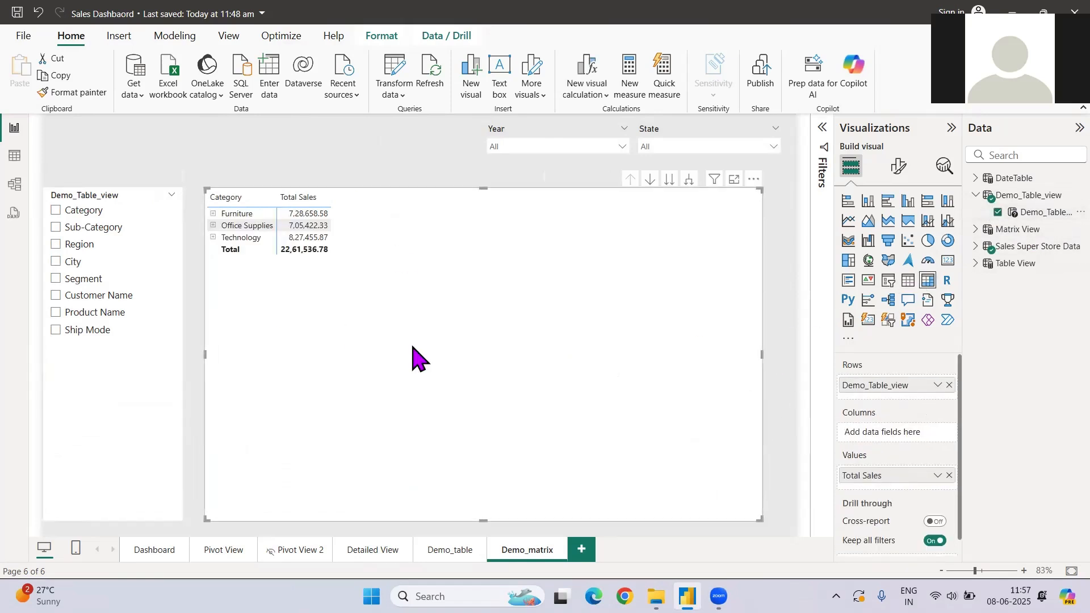
left_click(97, 463)
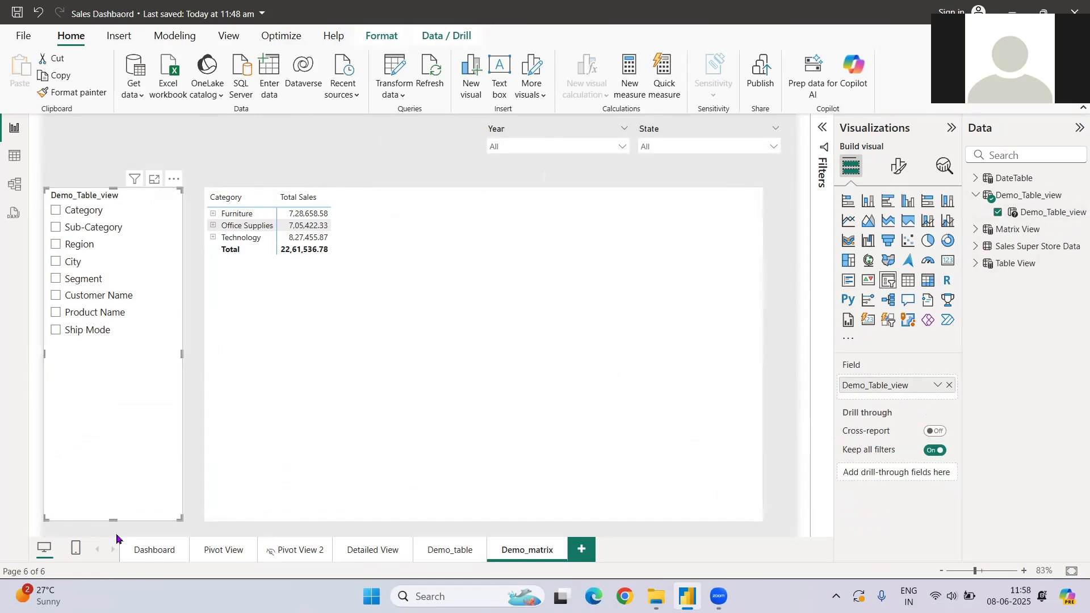
left_click_drag(116, 519, 121, 349)
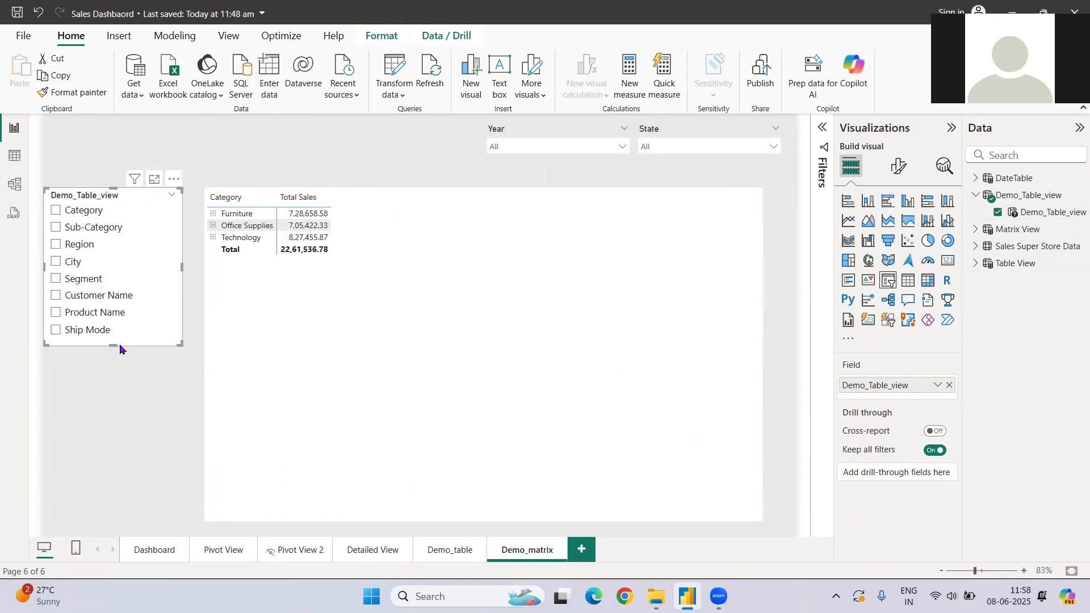
Display the DAX definition of the Demo_Table_view field and highlight the whole formula.
left_click(1029, 218)
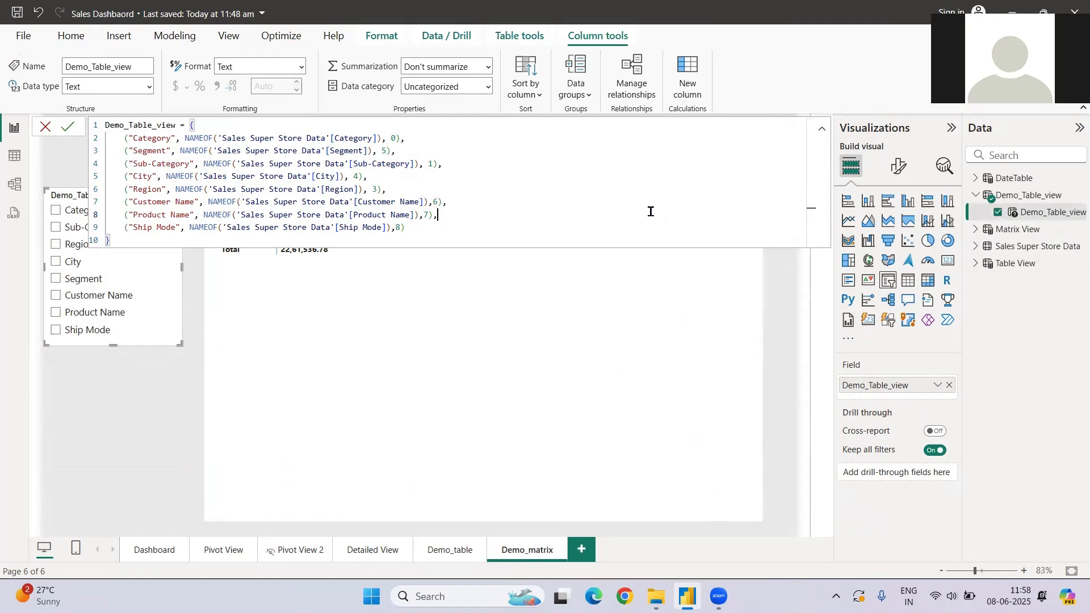
left_click(1077, 196)
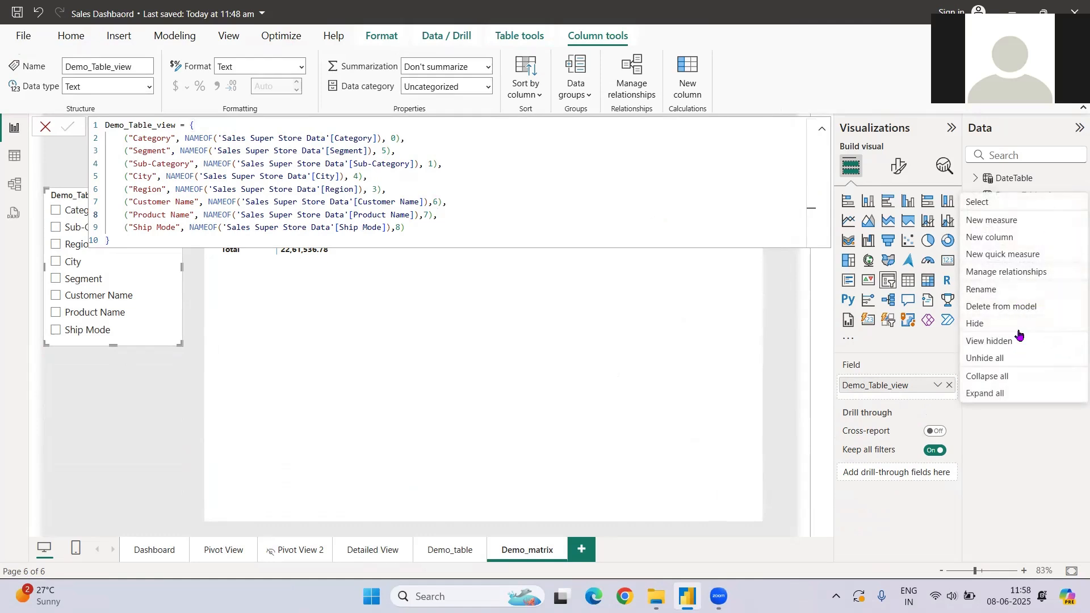
left_click(619, 184)
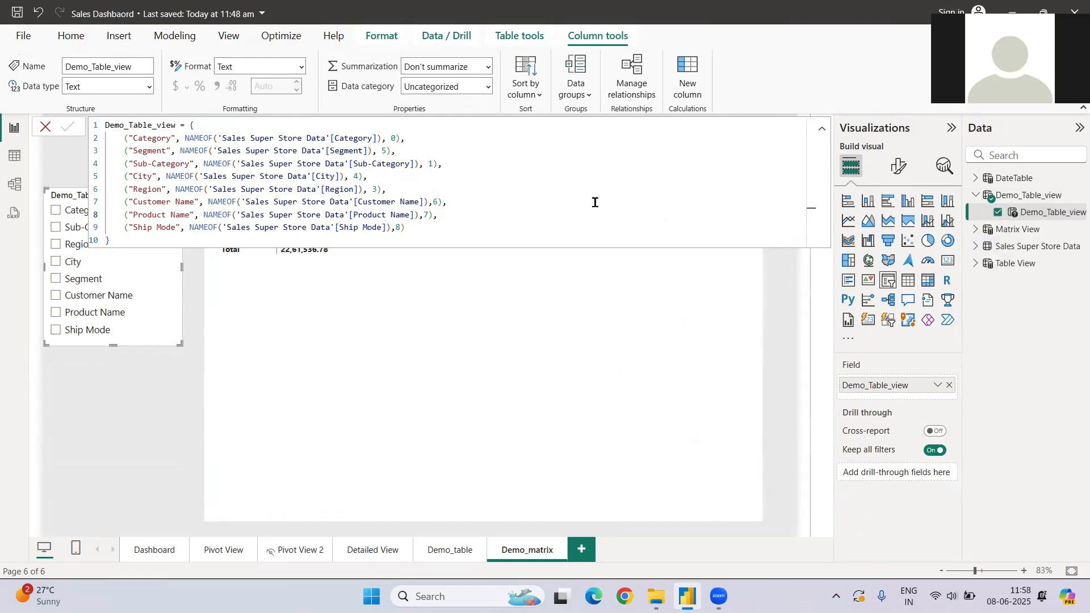
key("ctrl+a")
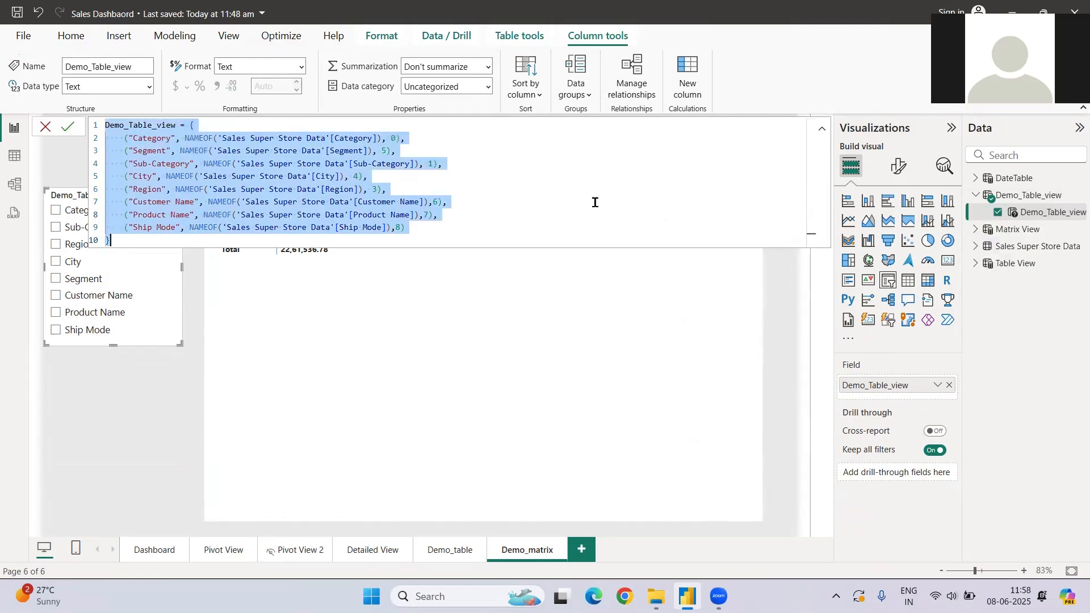
Create a fields parameter named Demo_matix_view containing Category from Sales Super Store Data, with its slicer added to this page.
left_click(268, 45)
left_click(198, 36)
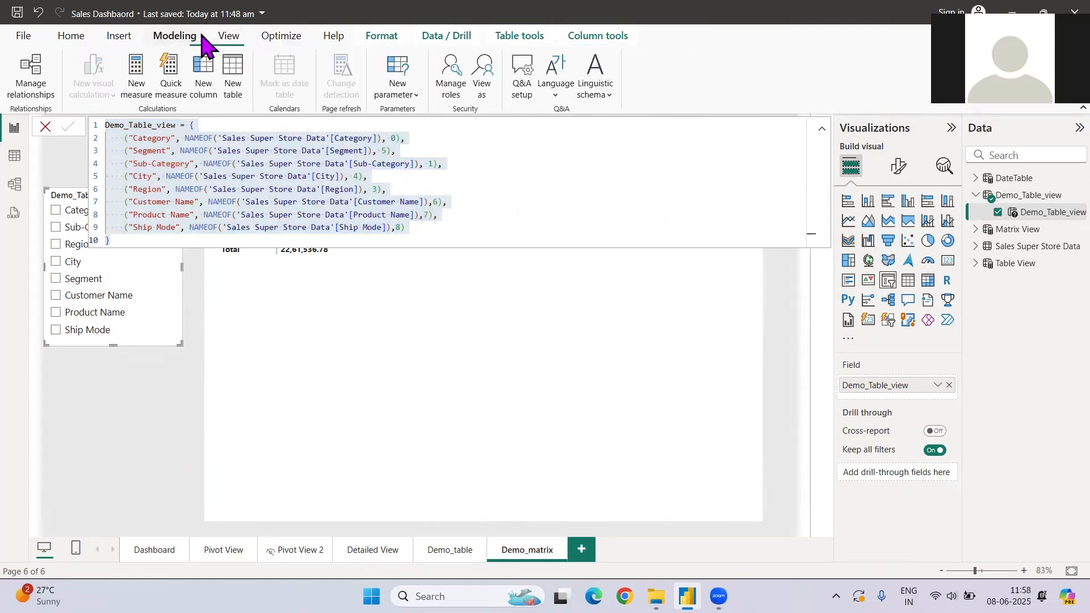
left_click(403, 101)
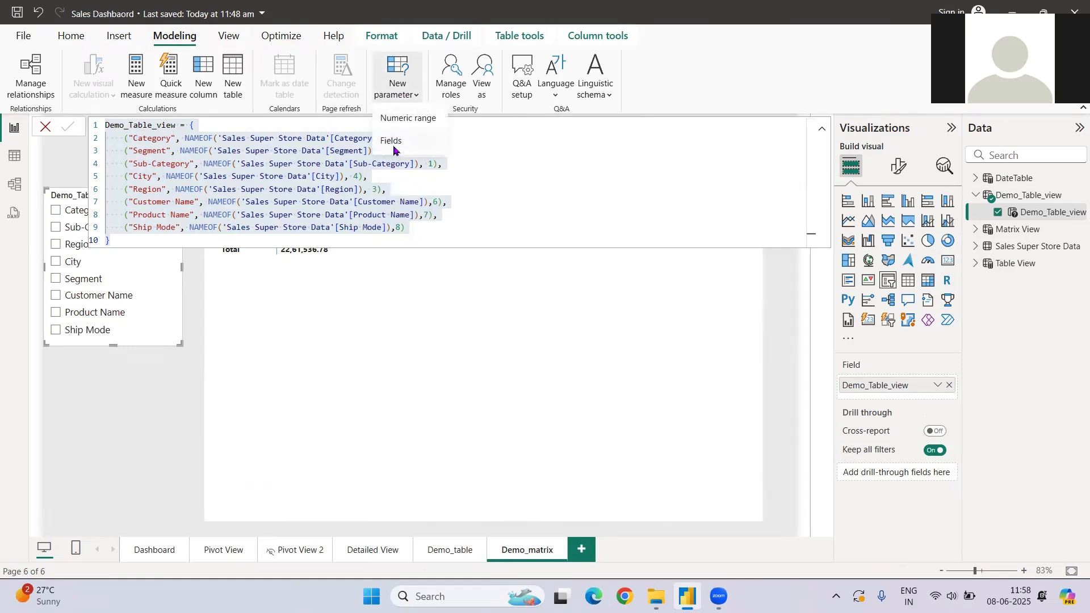
left_click(393, 139)
left_click_drag(389, 202, 256, 214)
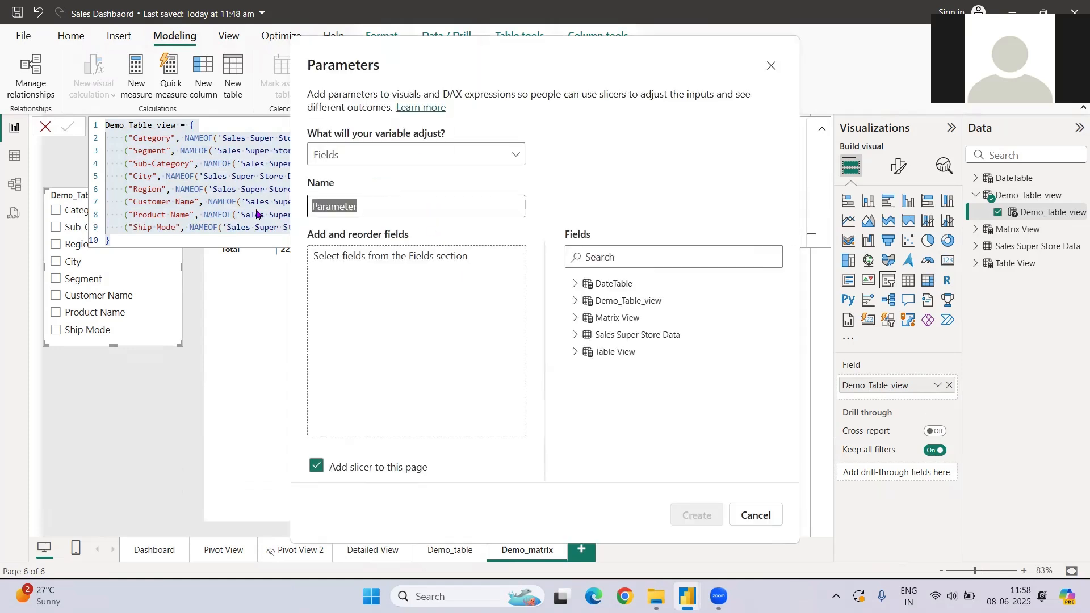
type("Demo_matix_view")
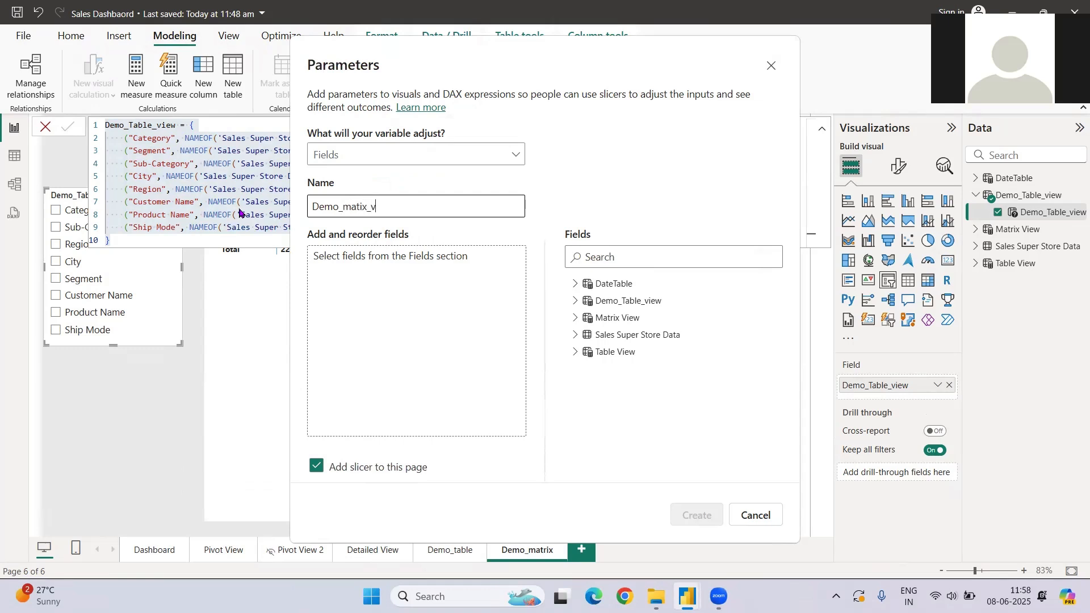
left_click(574, 336)
left_click(598, 421)
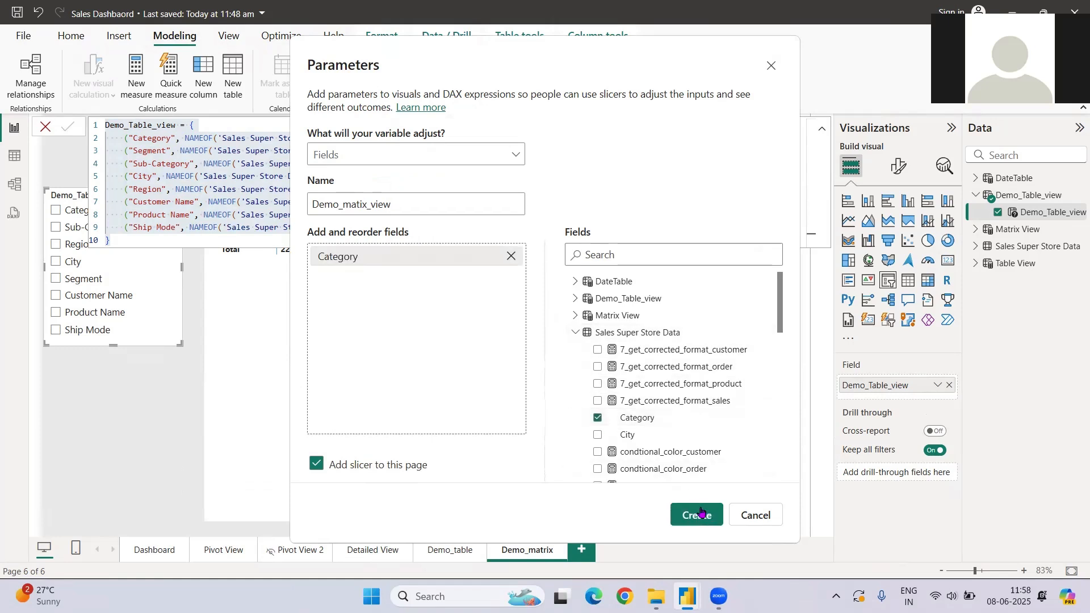
left_click(696, 512)
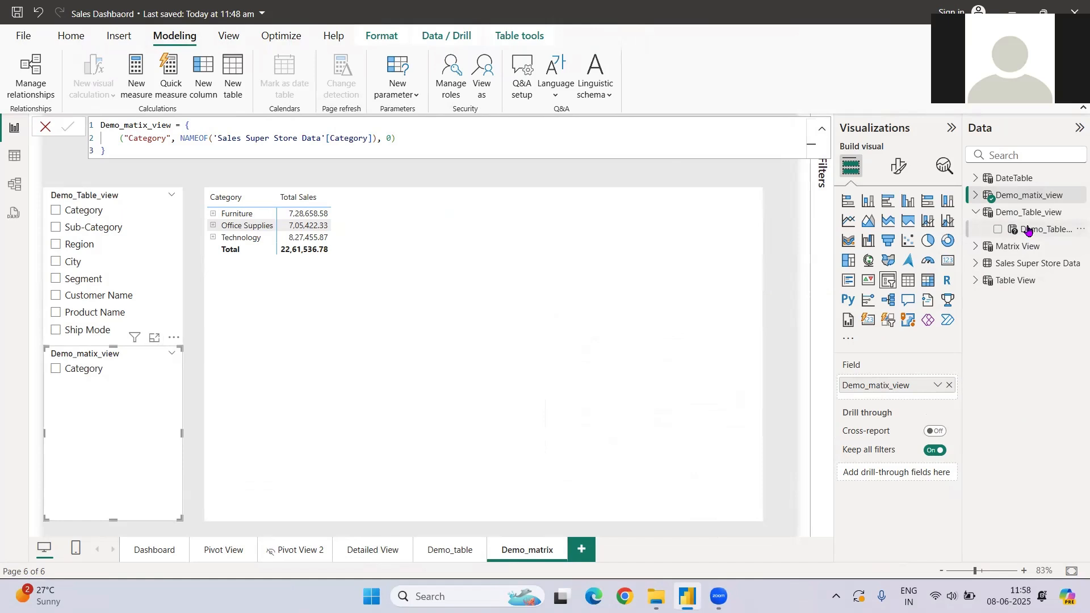
Copy the entire DAX definition of the Demo_Table_view field.
left_click(1028, 229)
left_click(459, 165)
key("ctrl+a")
key("ctrl+c")
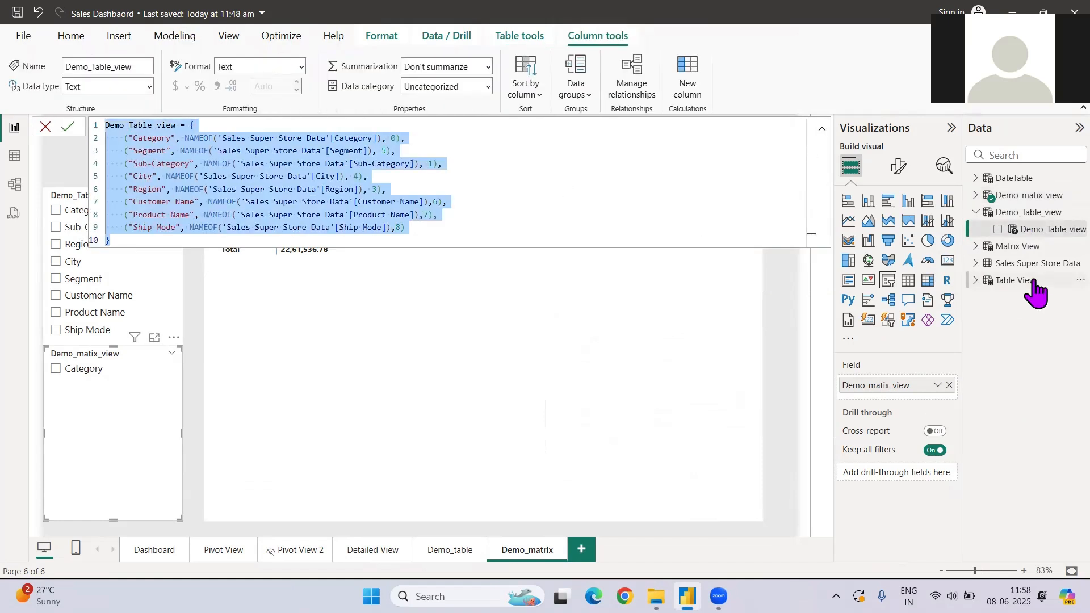
Compare the DAX definitions of the Demo_matix_view, Demo_Table_view and Matrix View fields.
left_click(1015, 203)
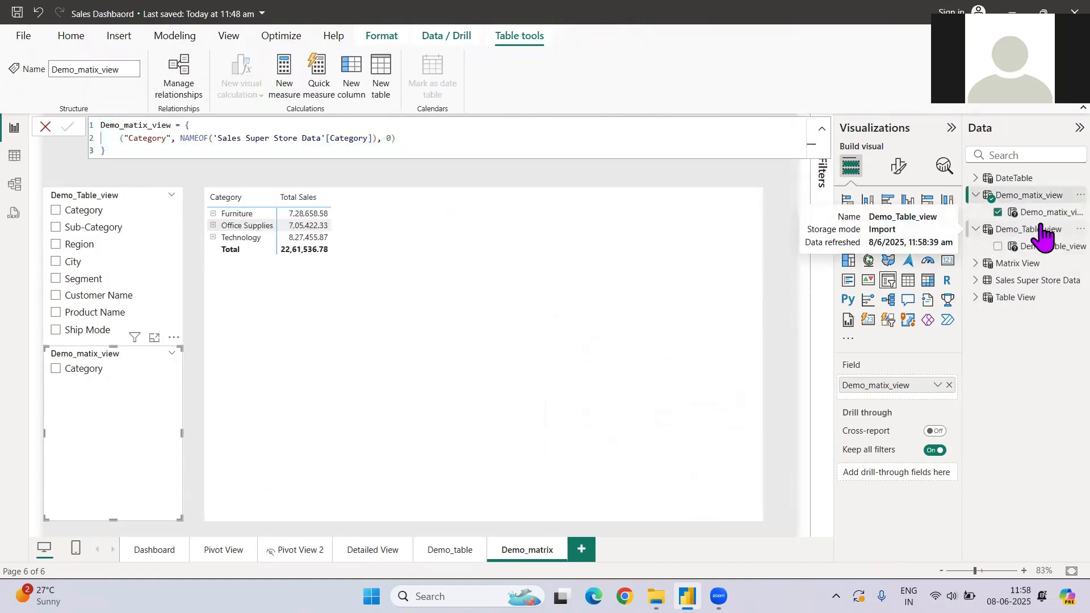
left_click(1033, 248)
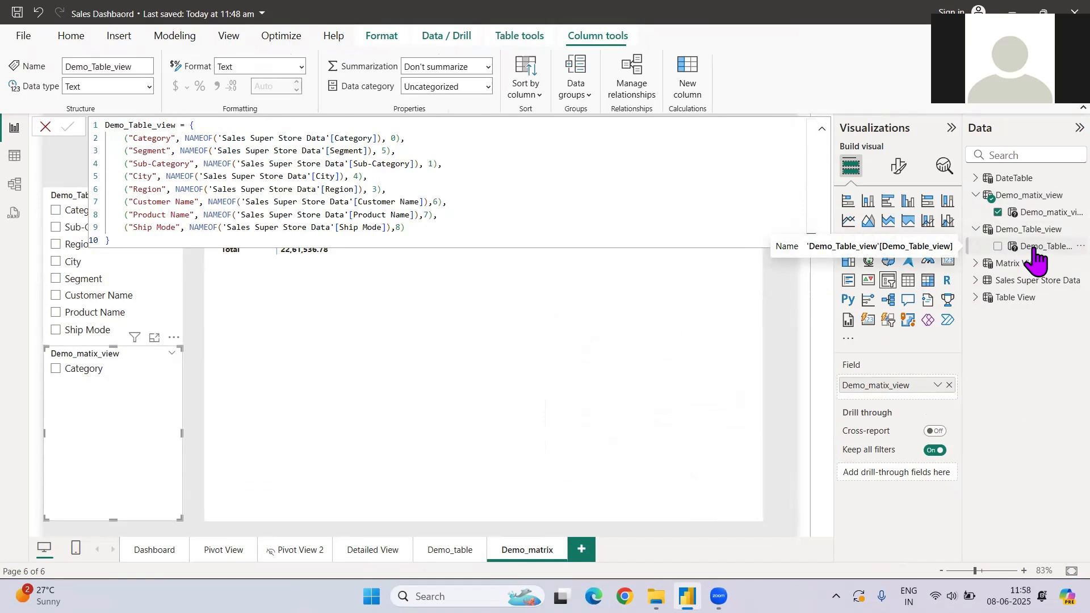
left_click(1021, 215)
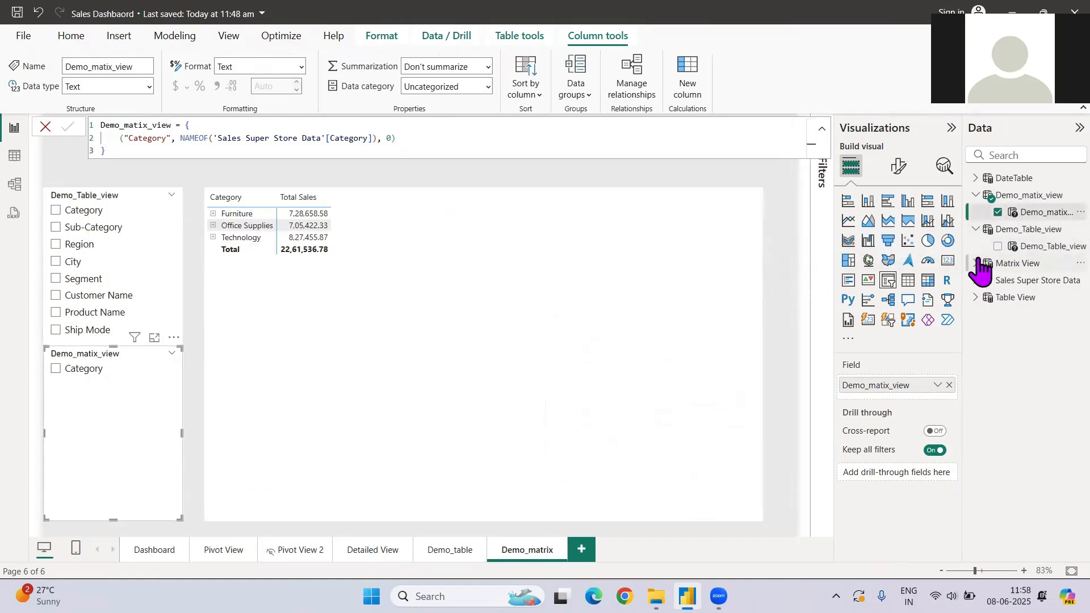
left_click(976, 263)
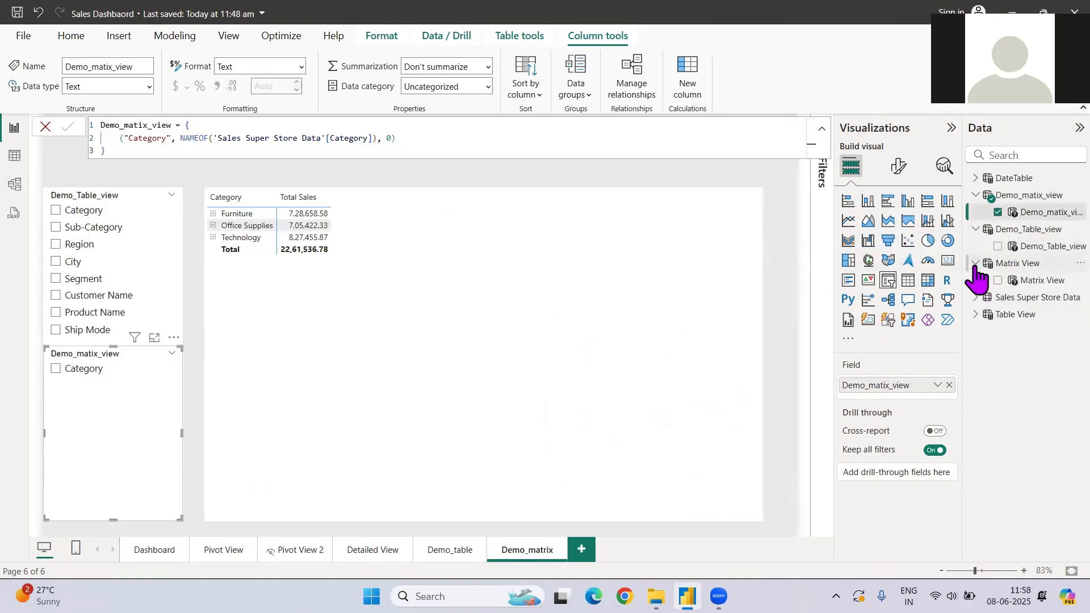
left_click(1047, 280)
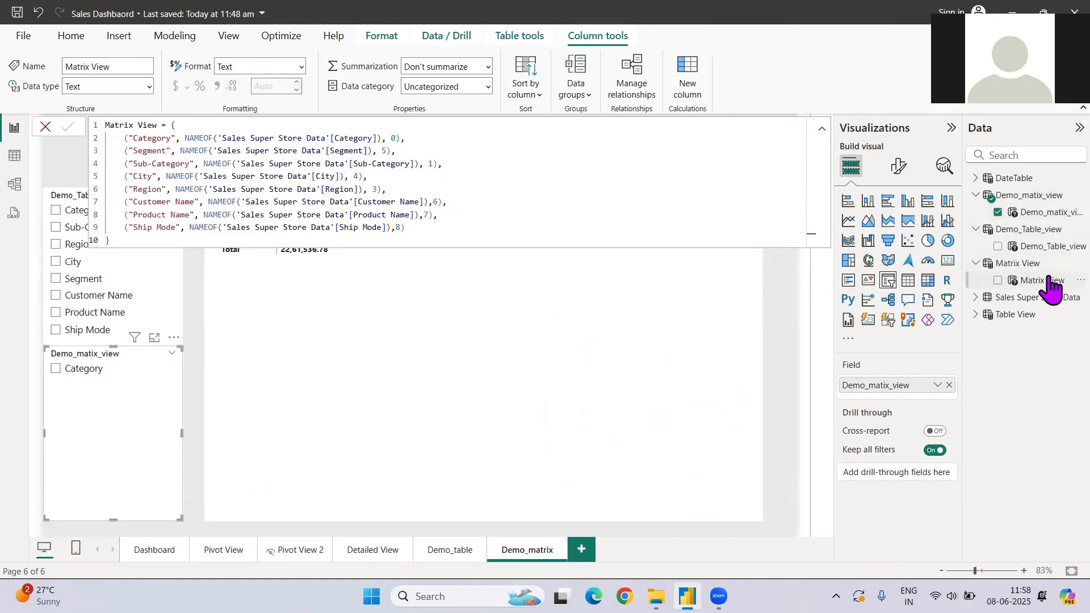
left_click(1046, 247)
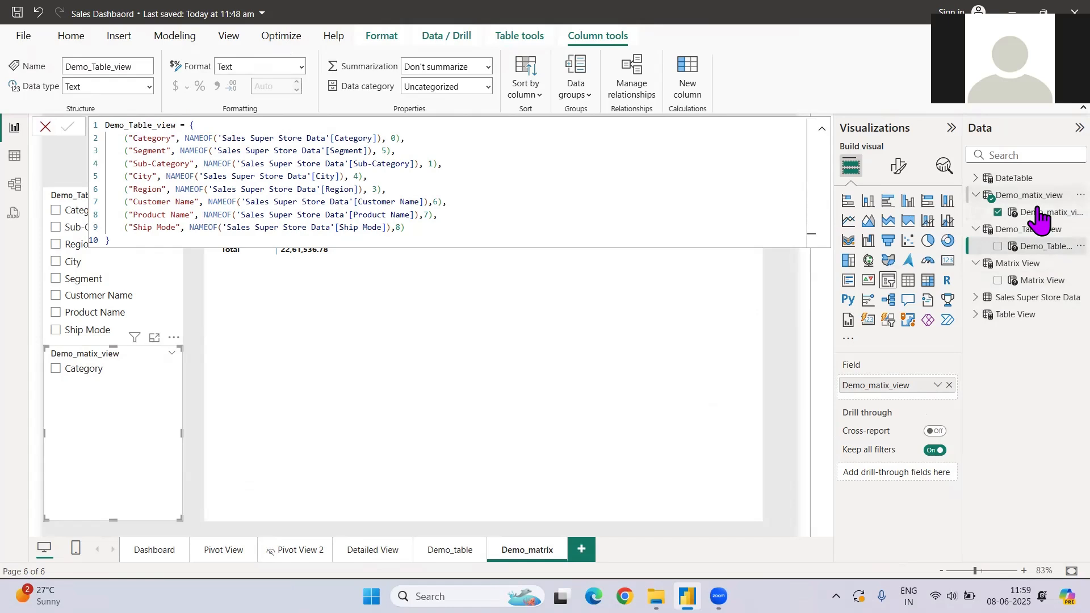
Replace the body of the Demo_matix_view formula with the copied field list, removing the duplicate Demo_Table_view header line, and close the formula editor.
left_click(1040, 213)
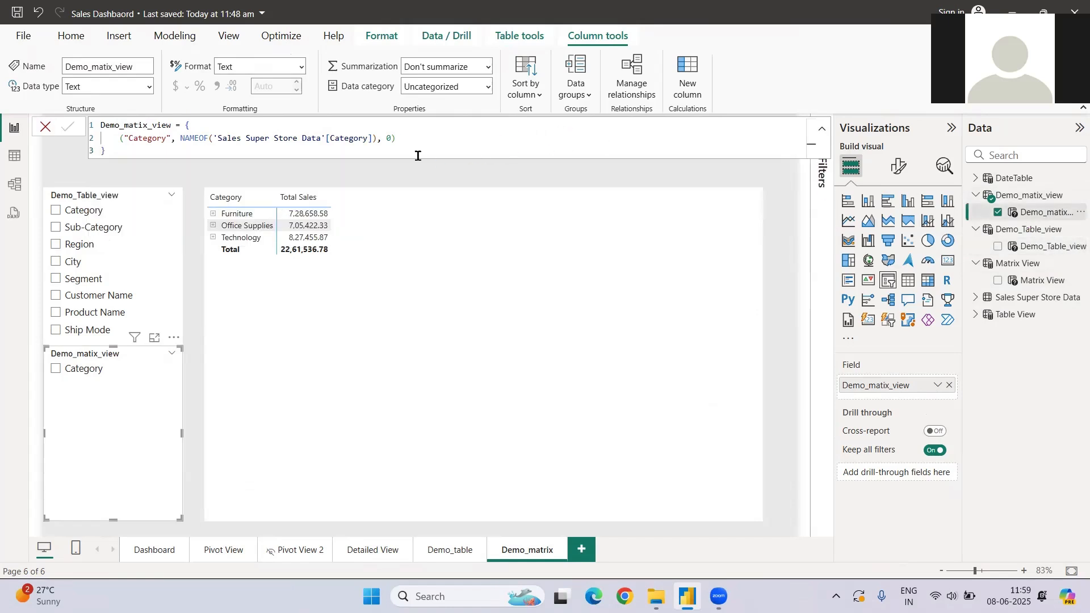
left_click_drag(417, 154, 85, 141)
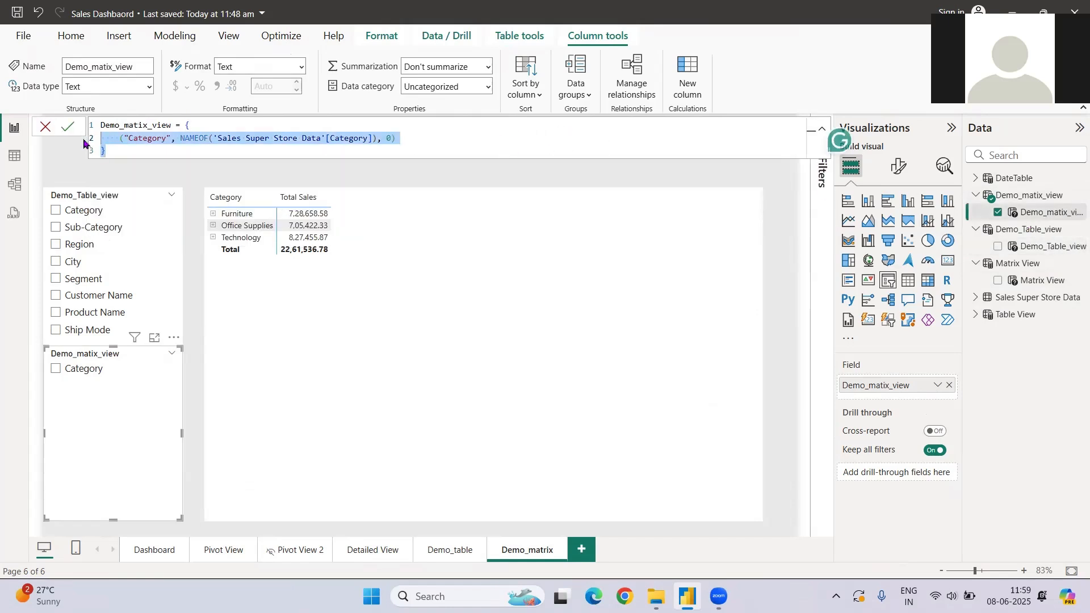
key("ctrl+v")
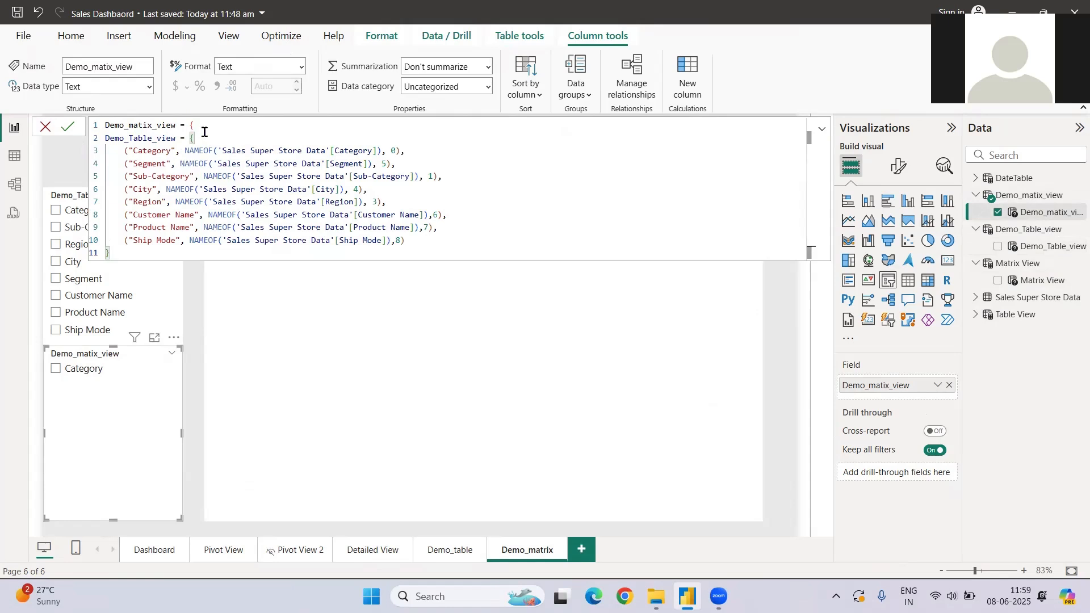
left_click(92, 135)
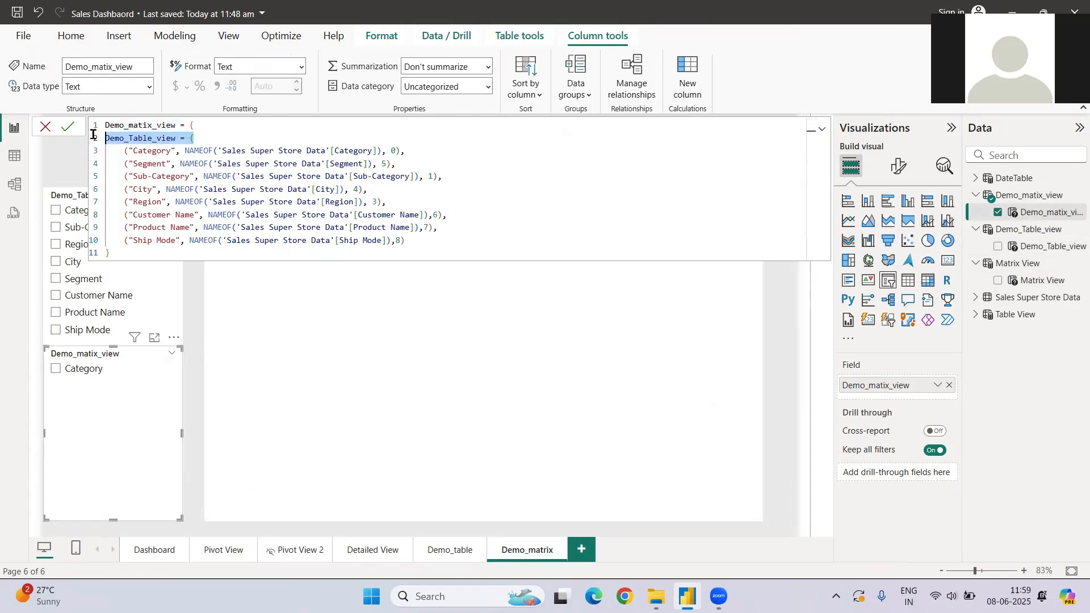
key("BackSpace")
key("BackSpace")
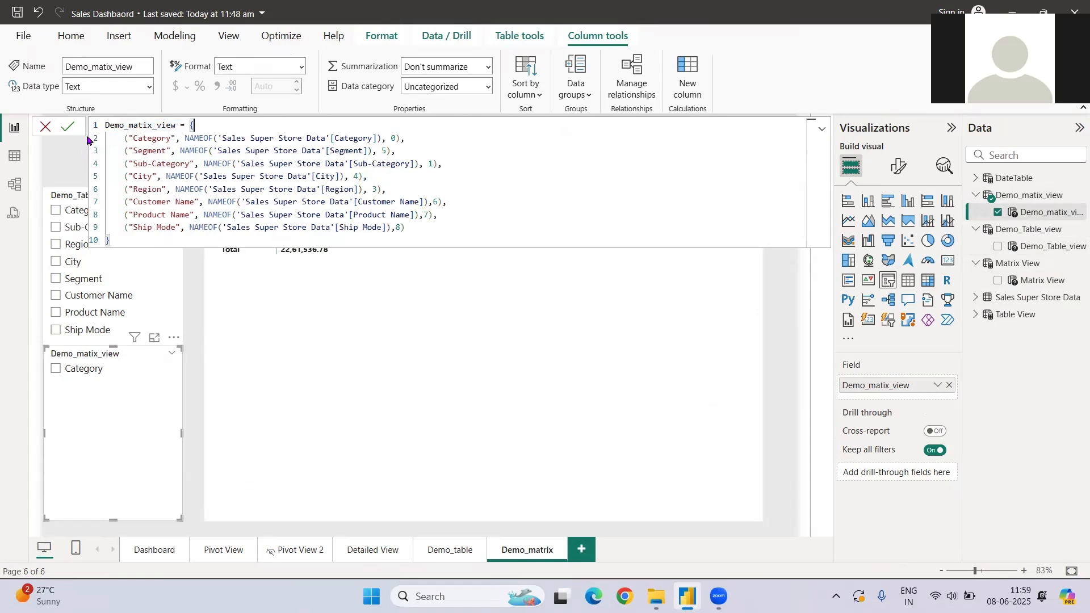
left_click(181, 217)
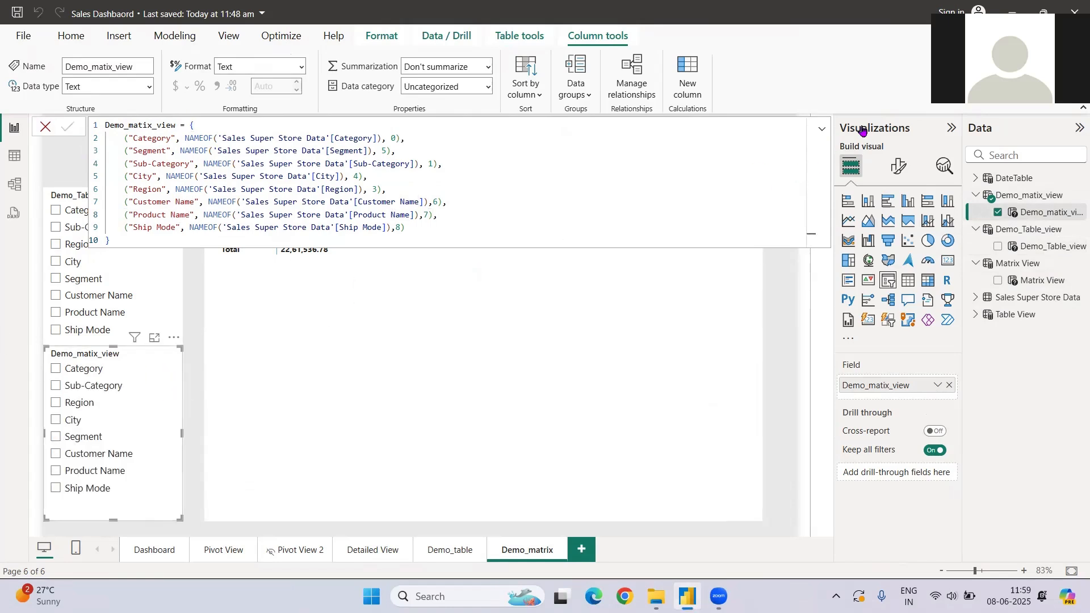
left_click(824, 131)
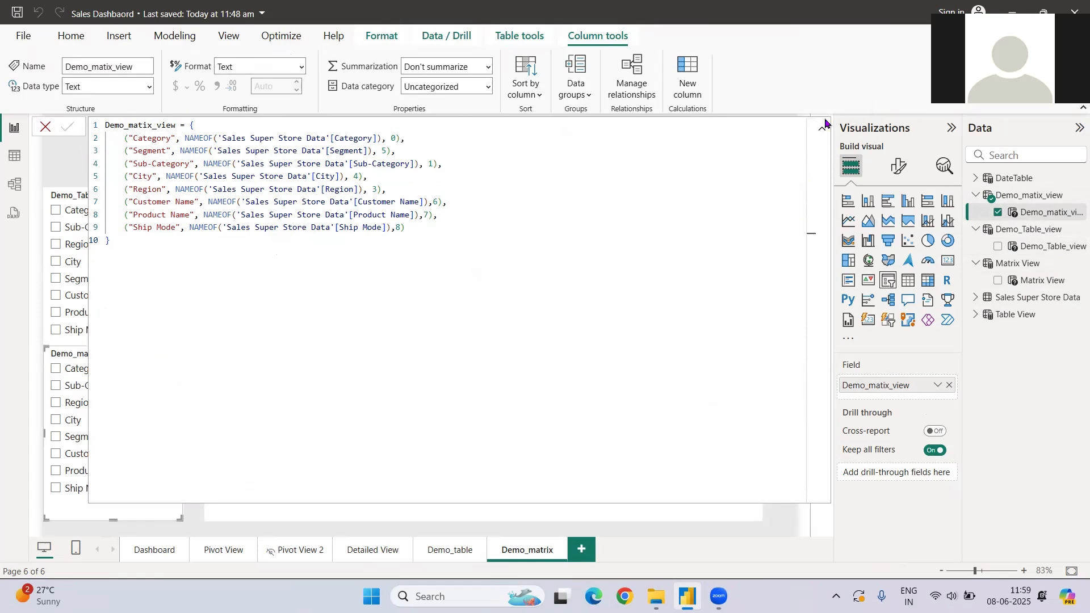
left_click(824, 126)
left_click(786, 314)
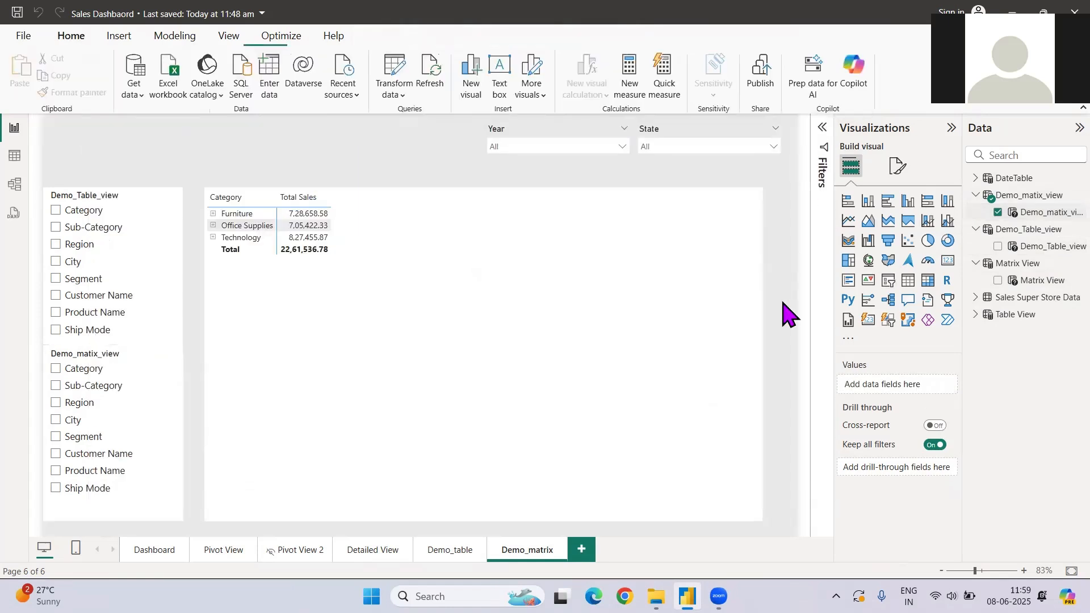
Add Demo_matix_view to the matrix's columns, and choose Category in the Demo_Table_view slicer and Region in the Demo_matix_view slicer.
left_click(675, 314)
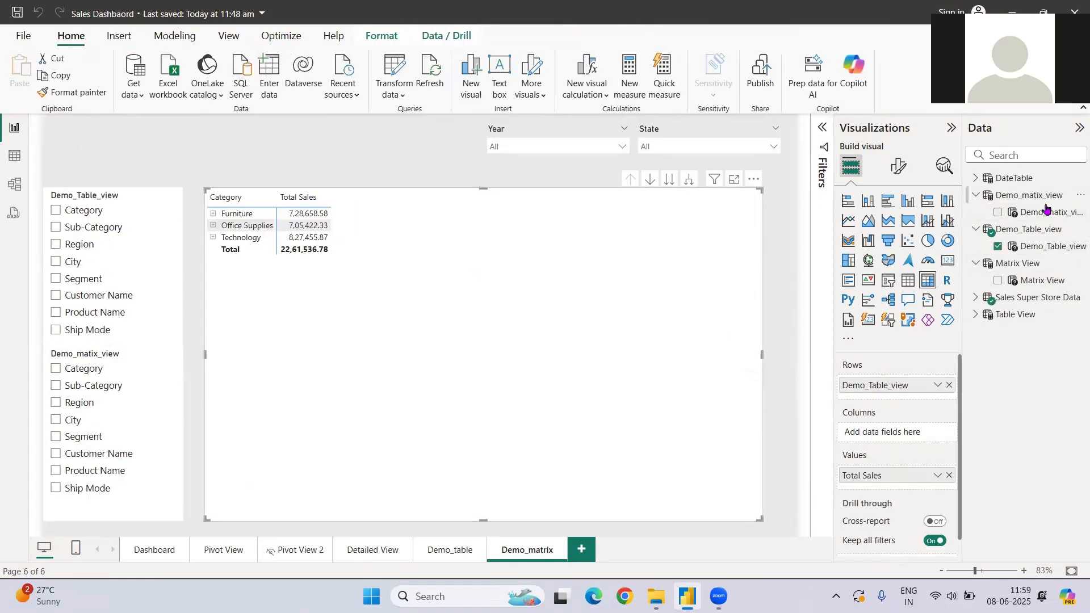
left_click_drag(1046, 209, 901, 434)
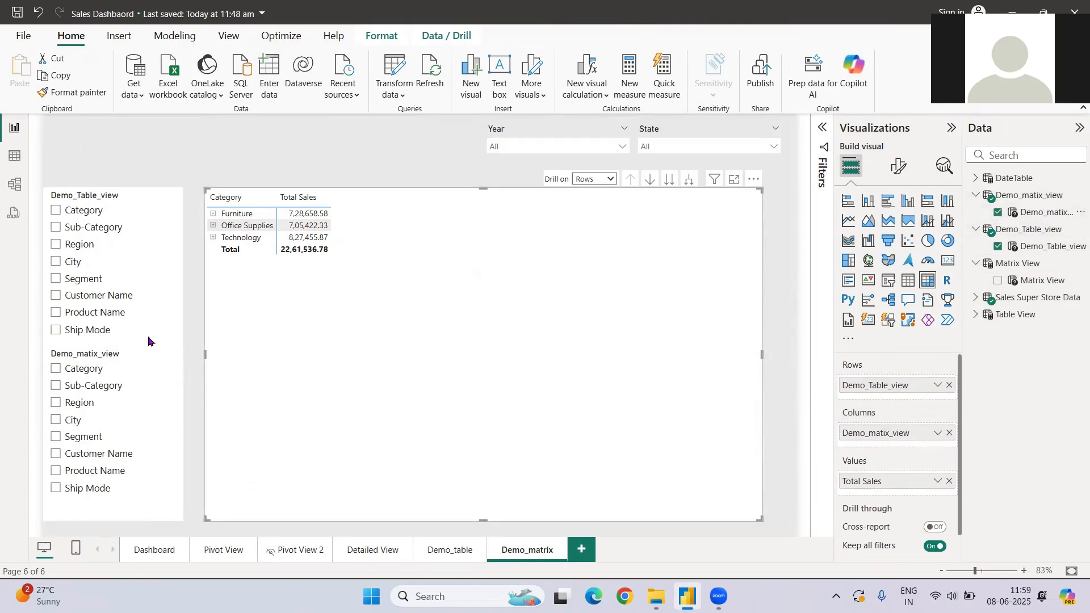
left_click(67, 214)
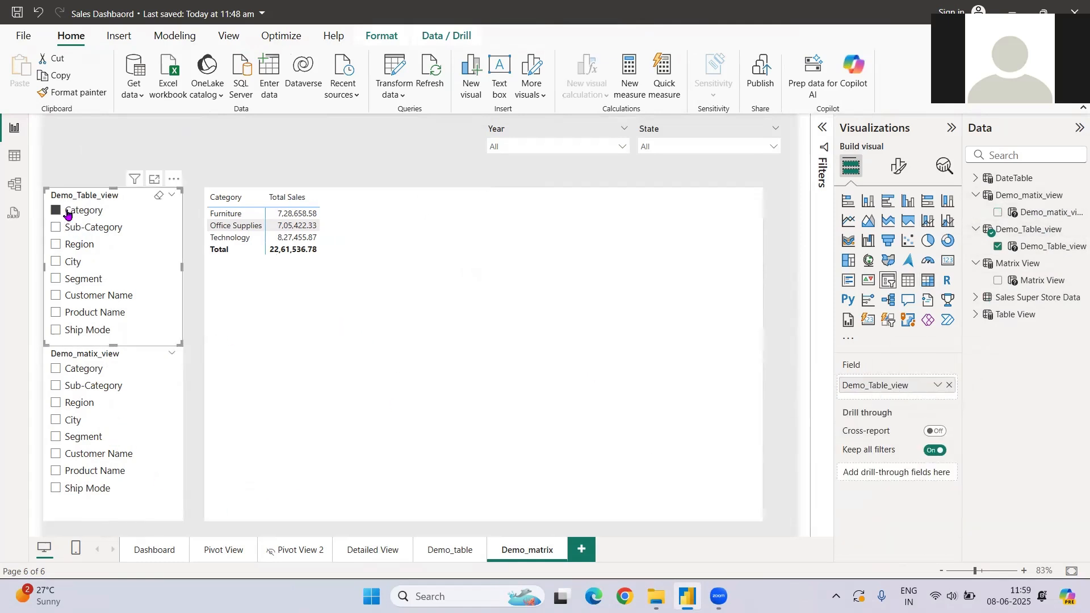
left_click(79, 404)
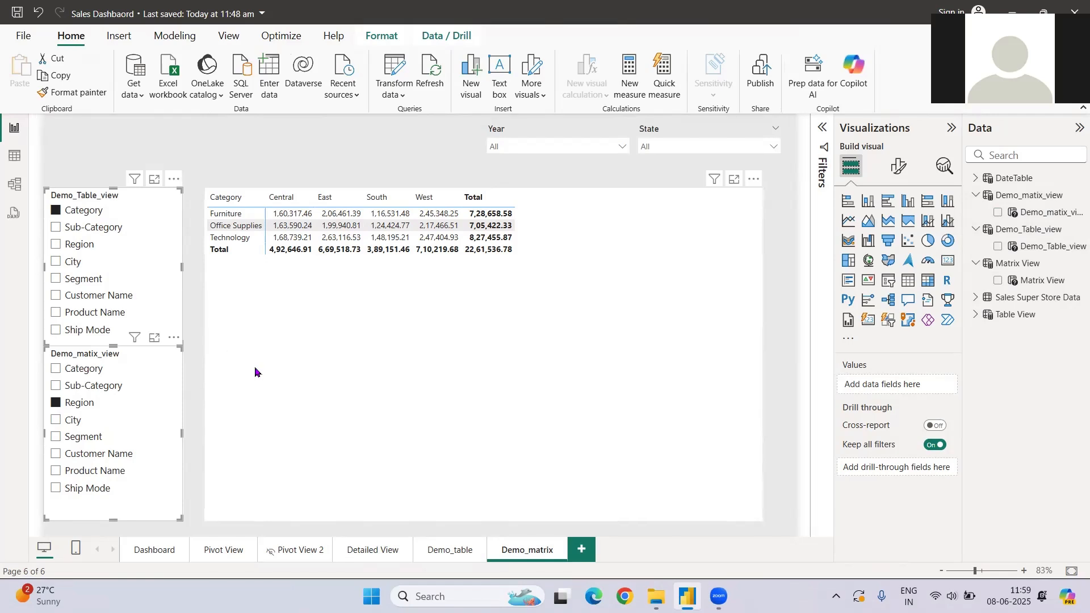
Review the Demo_table and Pivot View pages, and follow the finished report's link to its matrix view.
left_click(443, 553)
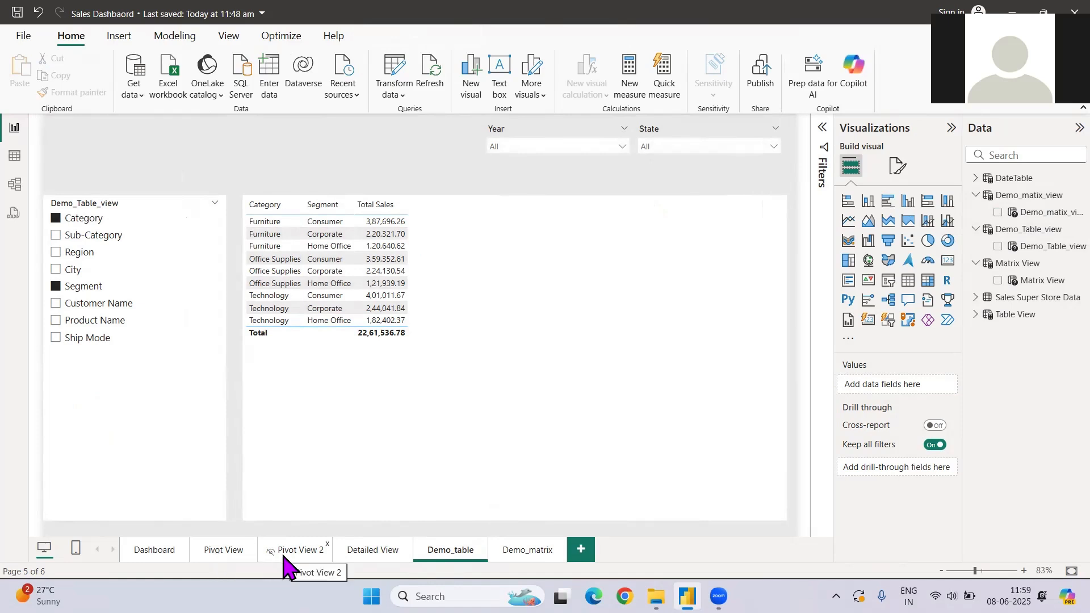
left_click(221, 551)
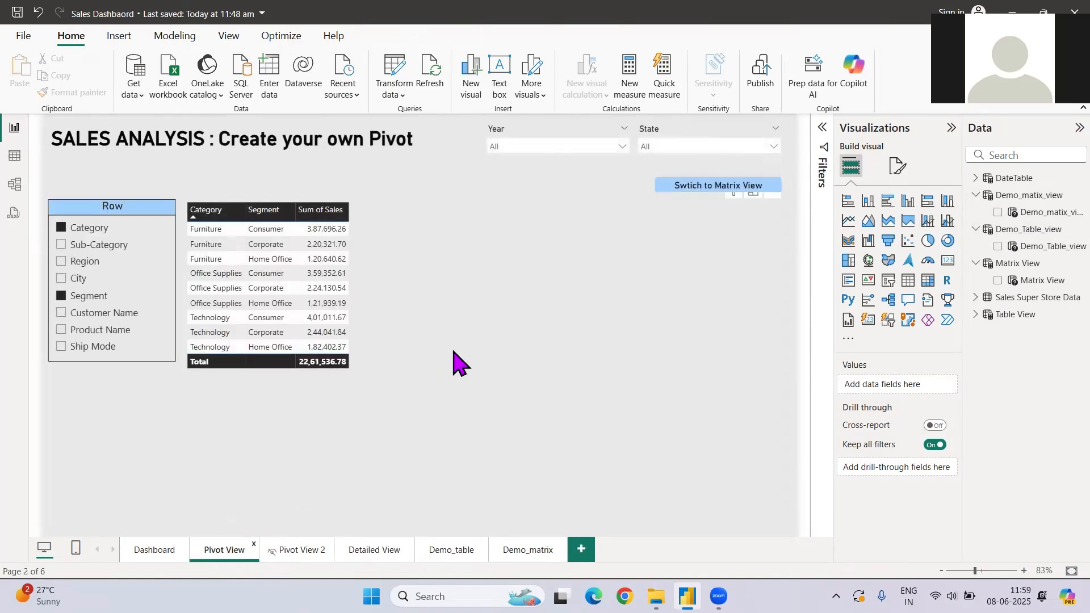
left_click(717, 189, "ctrl")
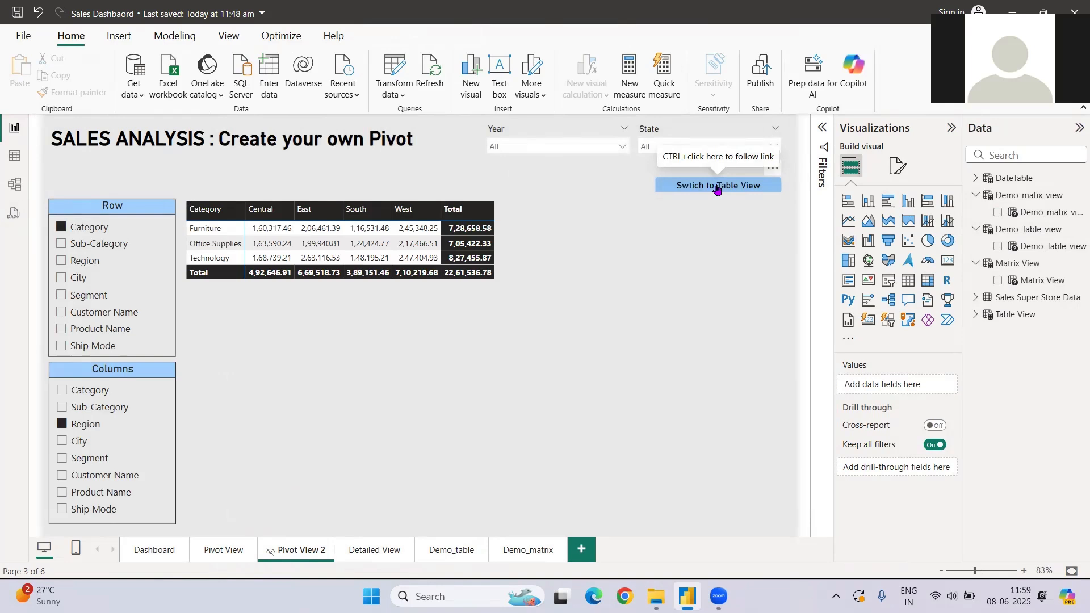
Follow the finished report's links between its table and matrix views, and check the Demo_matrix page.
left_click(717, 189, "ctrl")
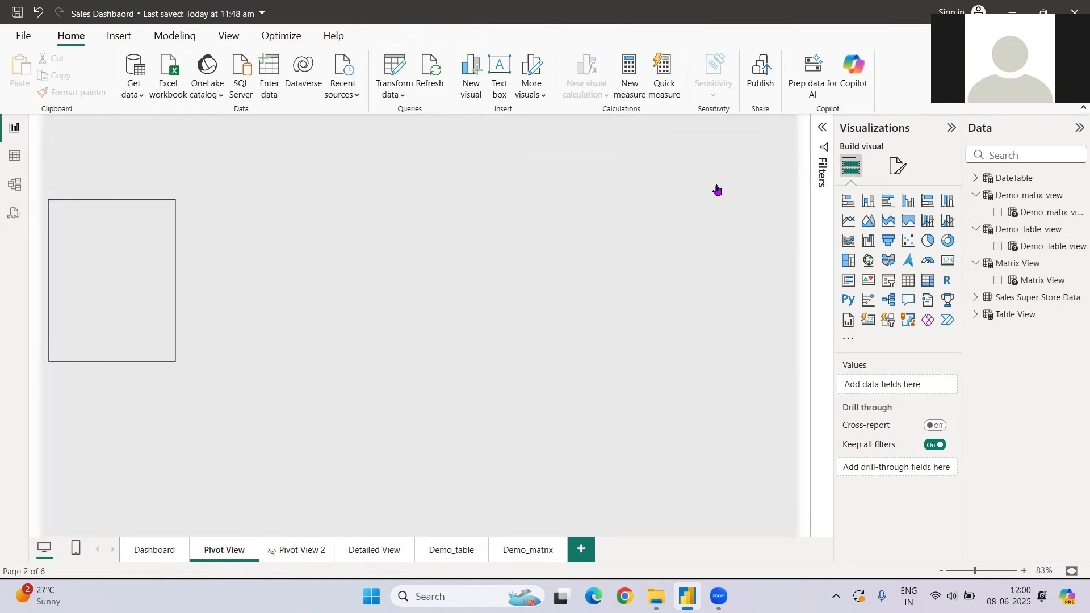
left_click(717, 189)
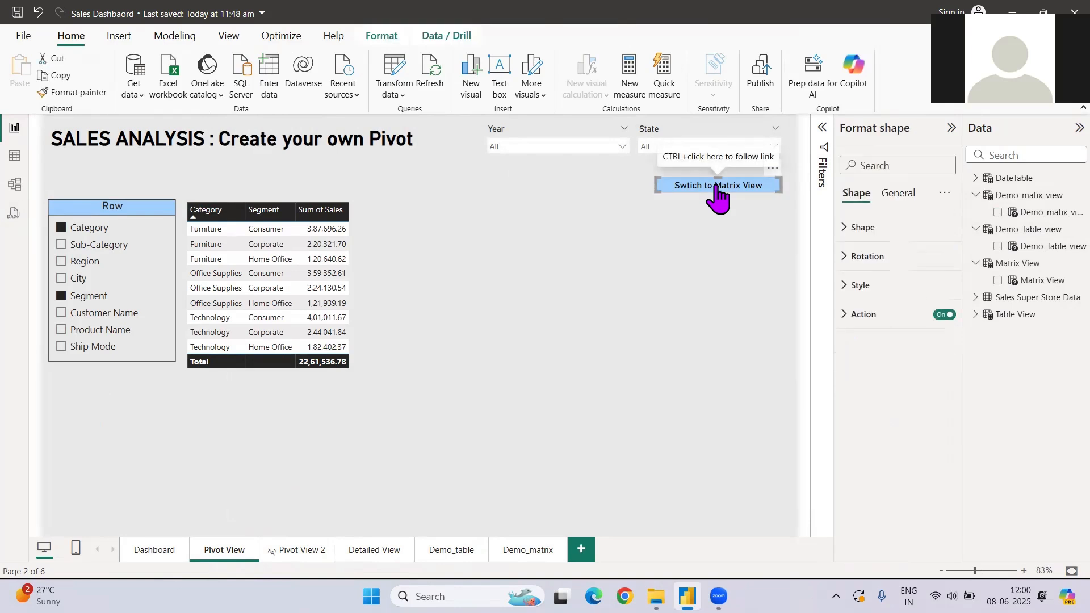
left_click(557, 181)
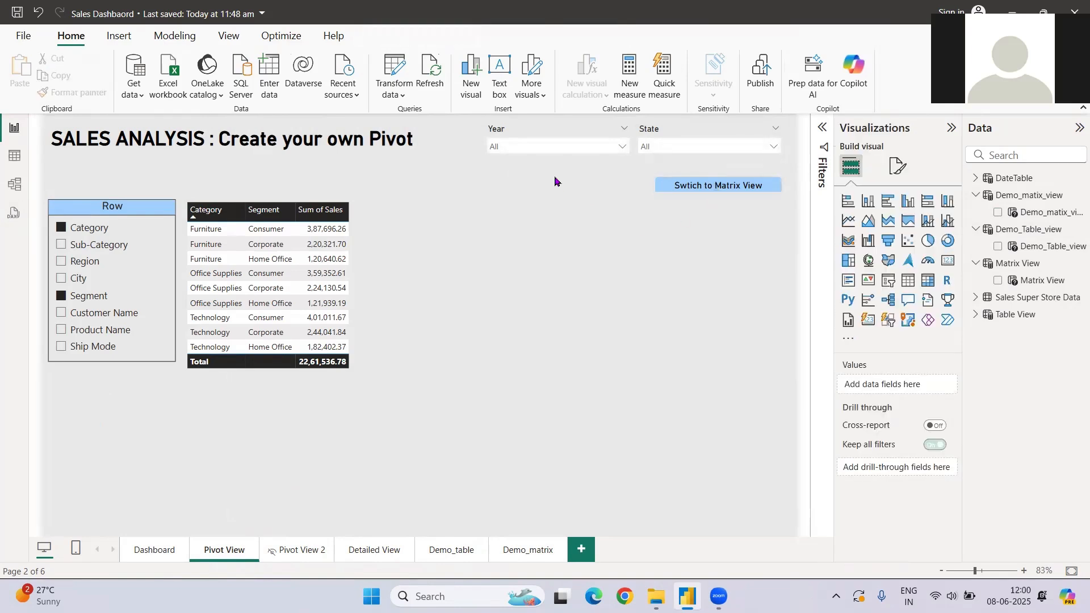
left_click(679, 192, "ctrl")
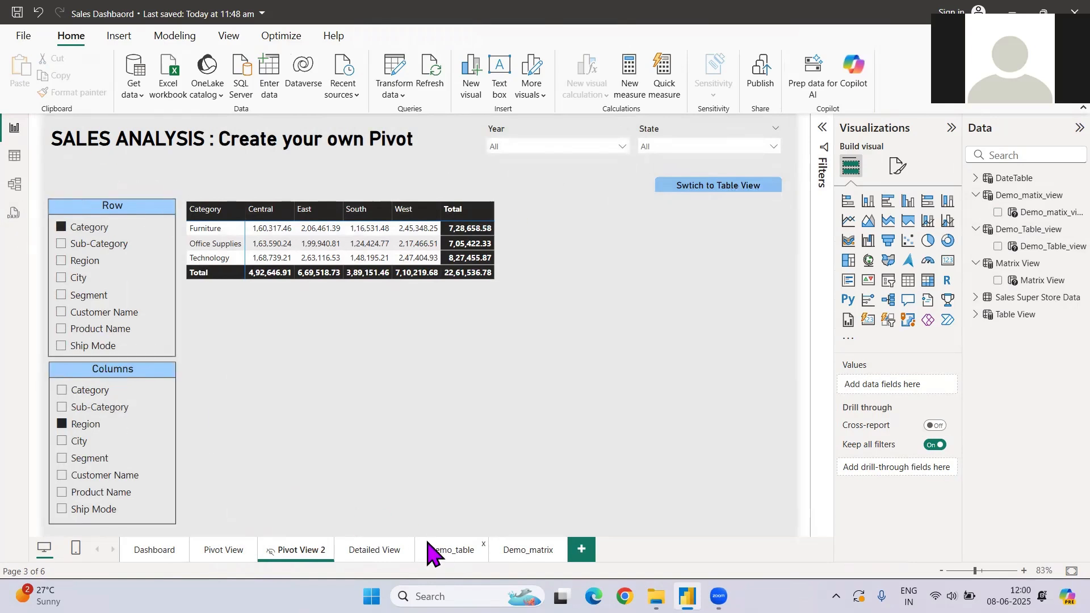
left_click(525, 555)
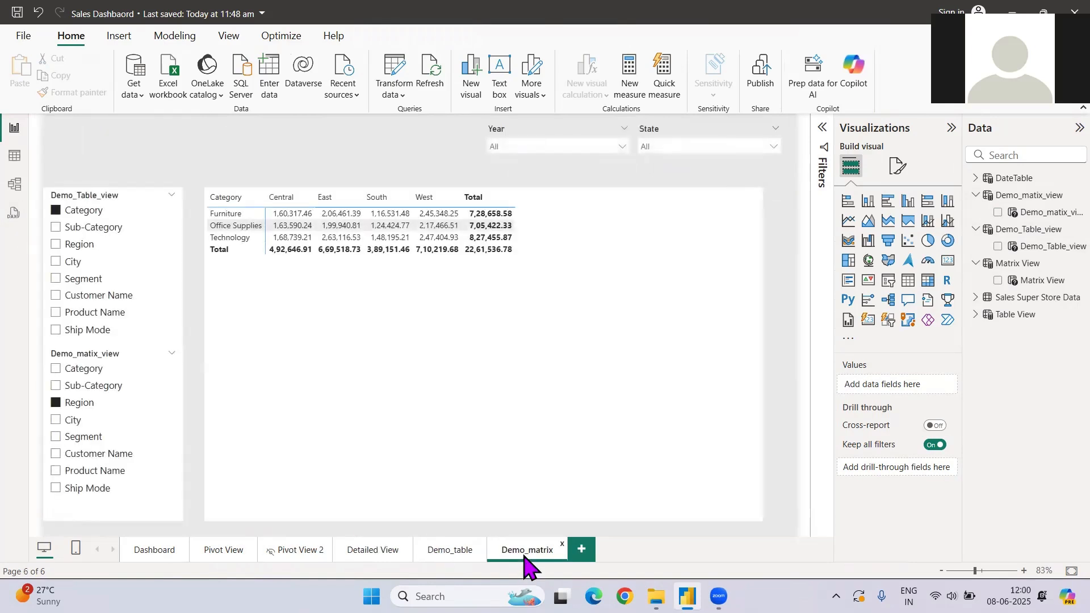
Insert a rectangle with rounded top corners on the Demo_table page, reduce its height to a thin bar, and place it below the State slicer.
left_click(448, 558)
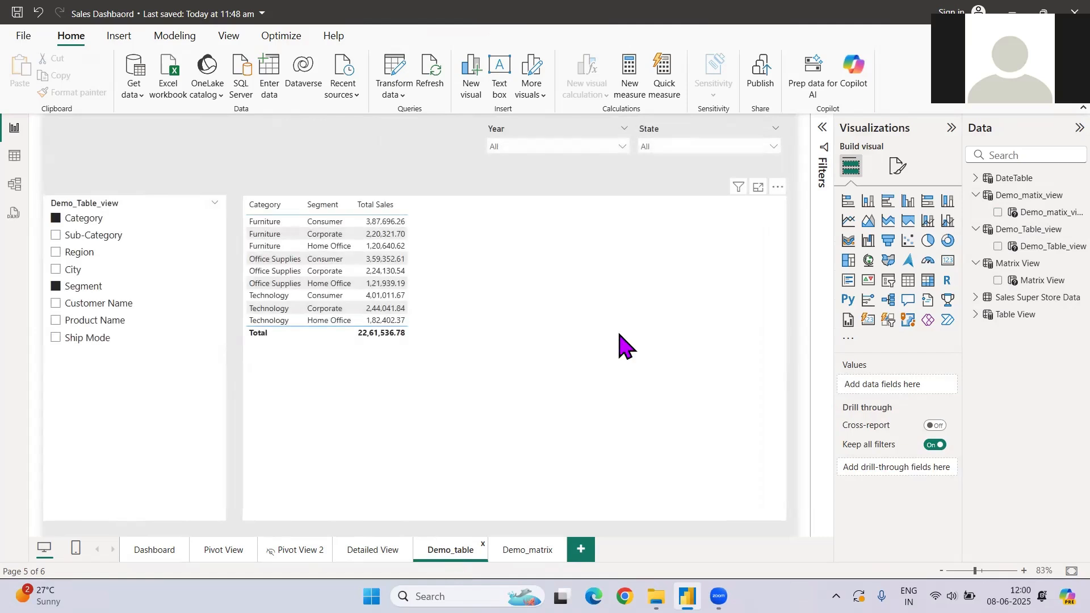
left_click(120, 37)
left_click(499, 91)
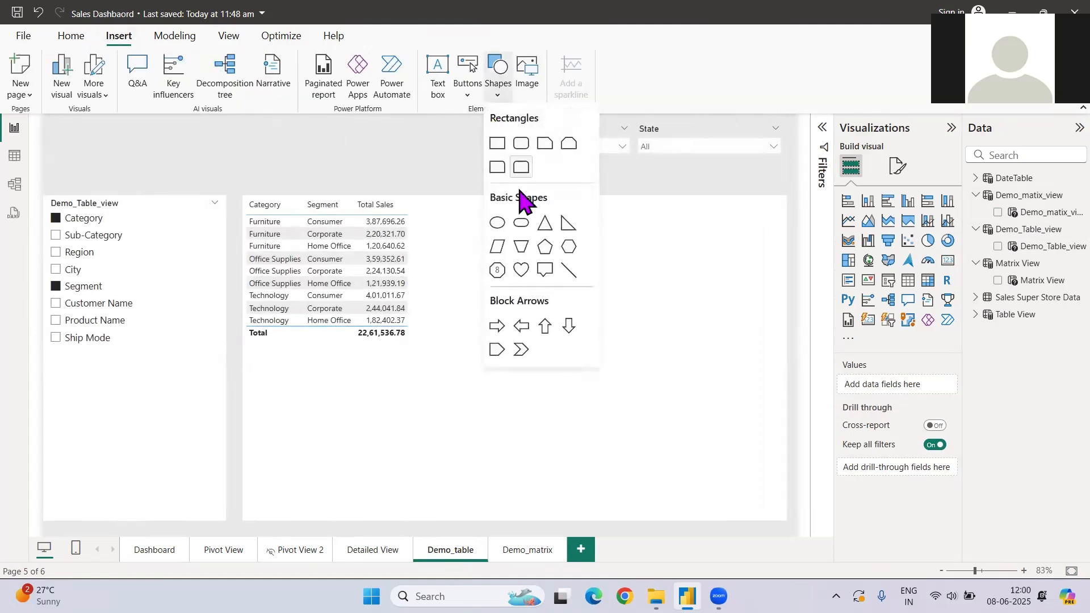
left_click(518, 168)
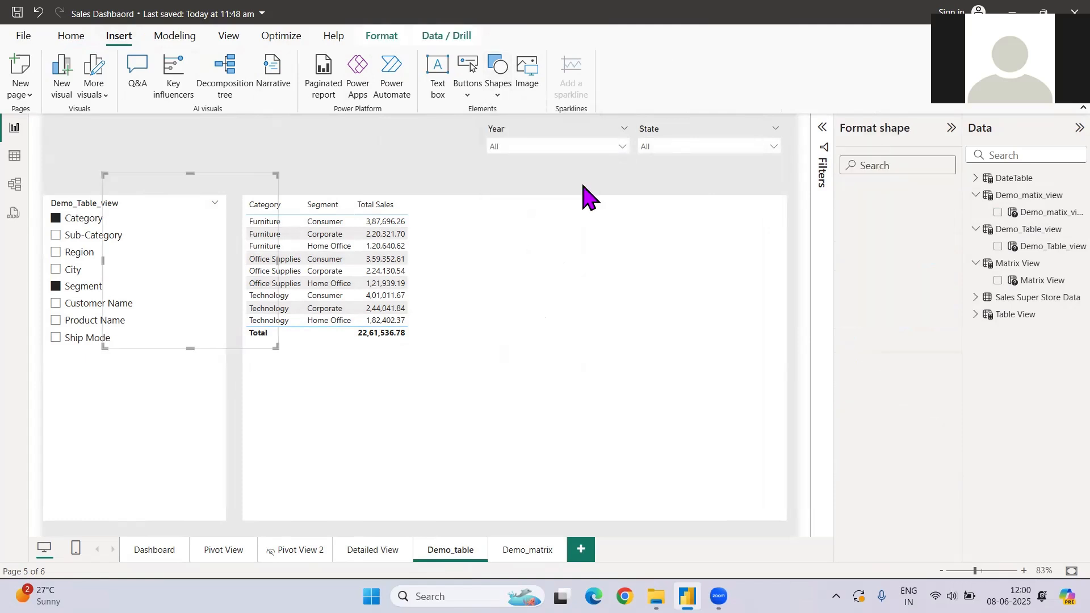
left_click_drag(190, 347, 195, 295)
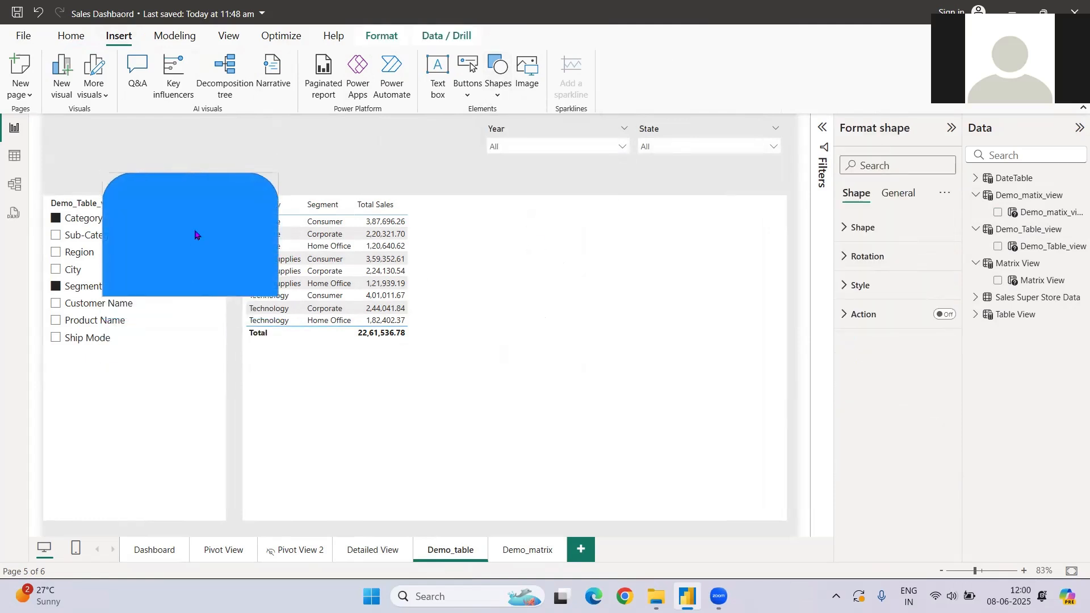
left_click_drag(195, 235, 732, 182)
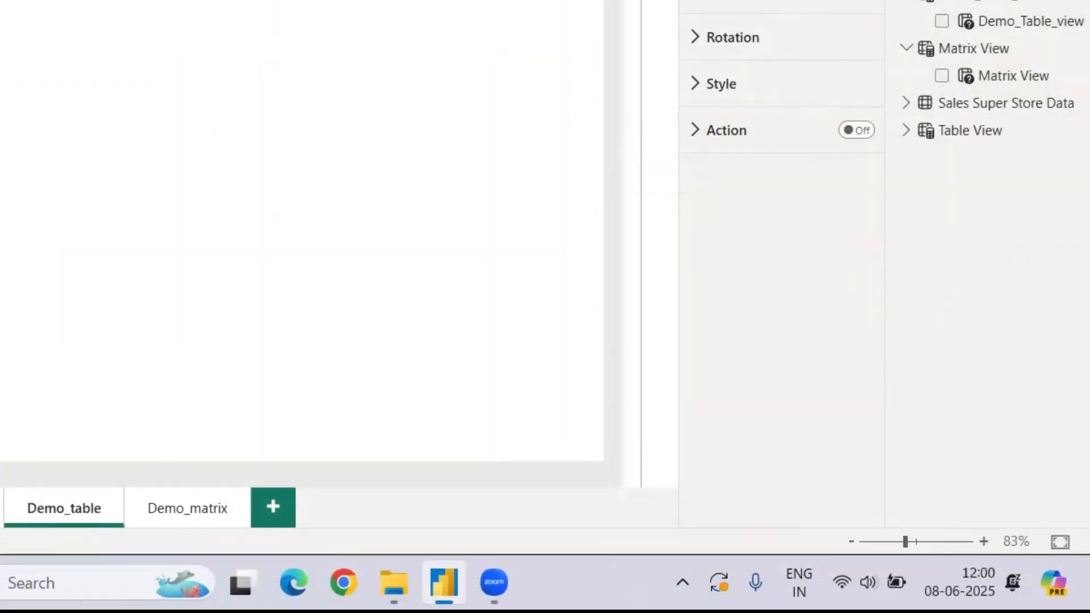
Enable text on the new shape and label it "Switch to Matrix View".
left_click(861, 283)
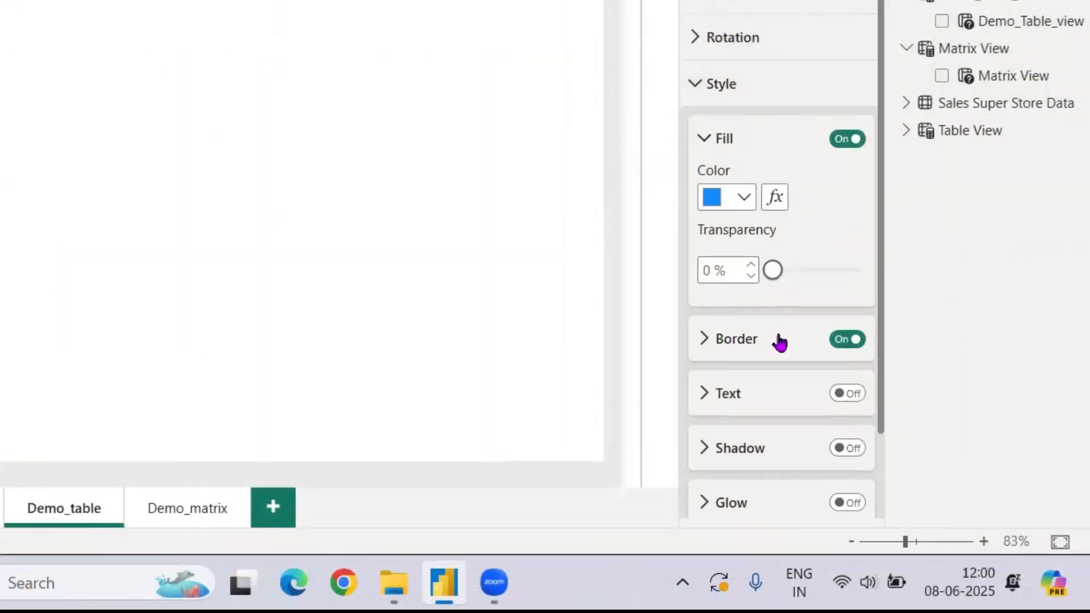
left_click(835, 395)
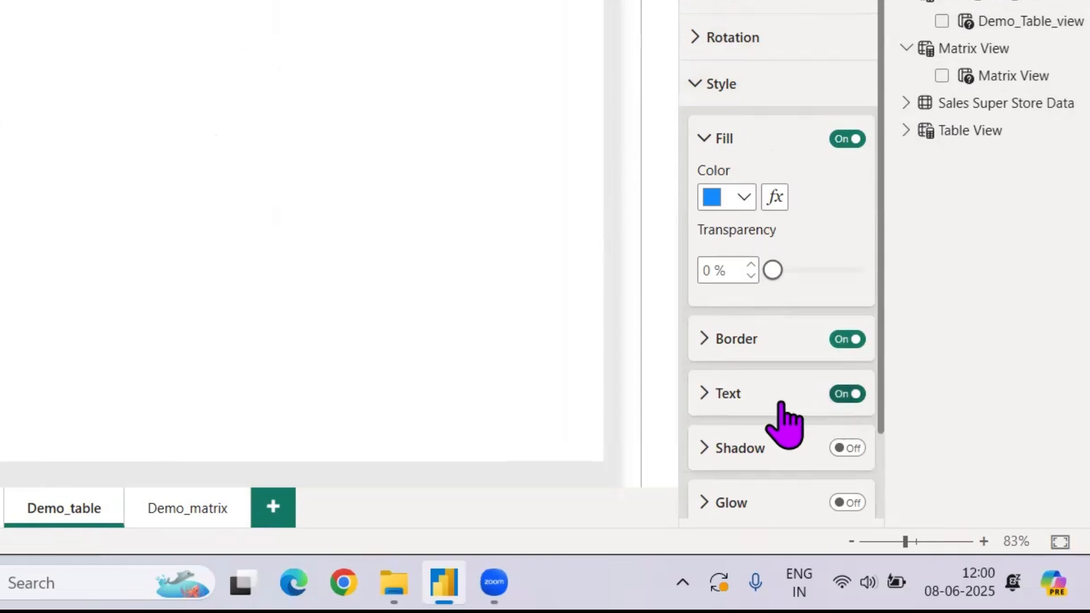
left_click(729, 394)
left_click(702, 248)
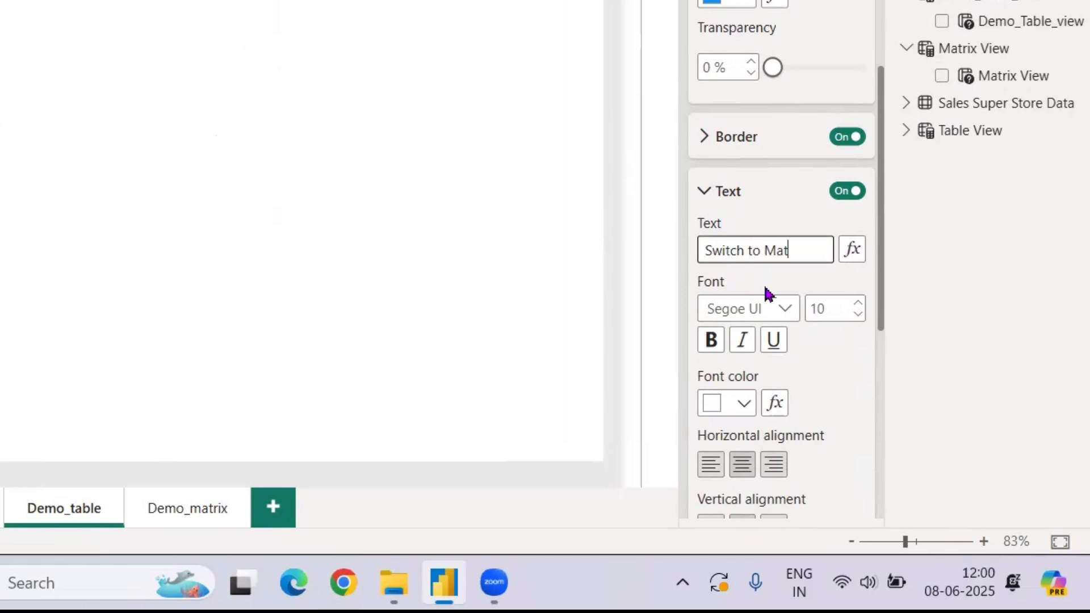
type("Switch to Matrix View")
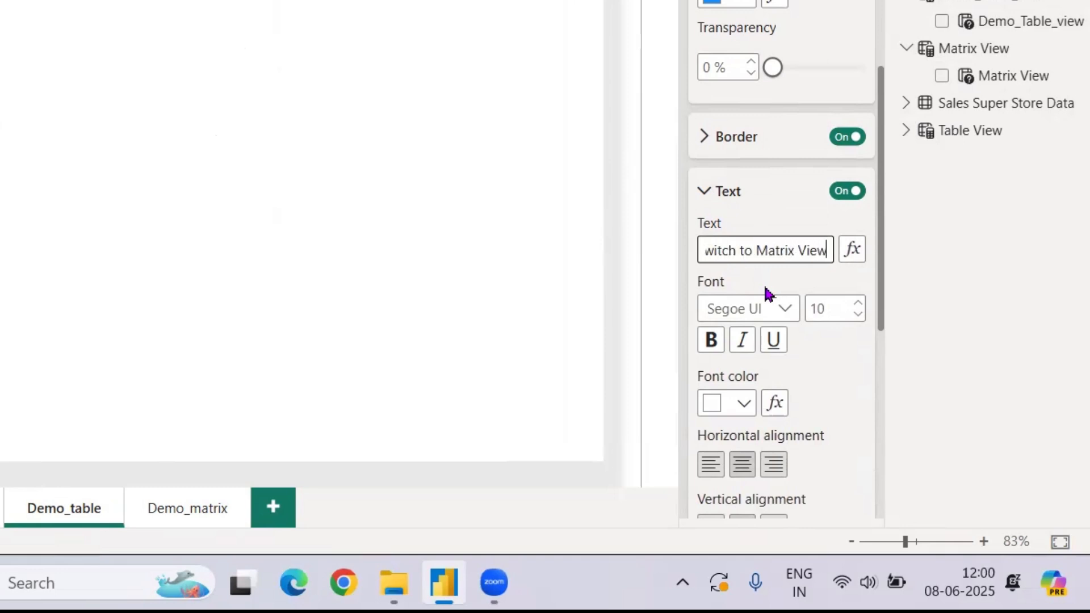
Enable the shape's action and set it to page navigation with Demo_matrix as the destination.
scroll(785, 356, "down", 6)
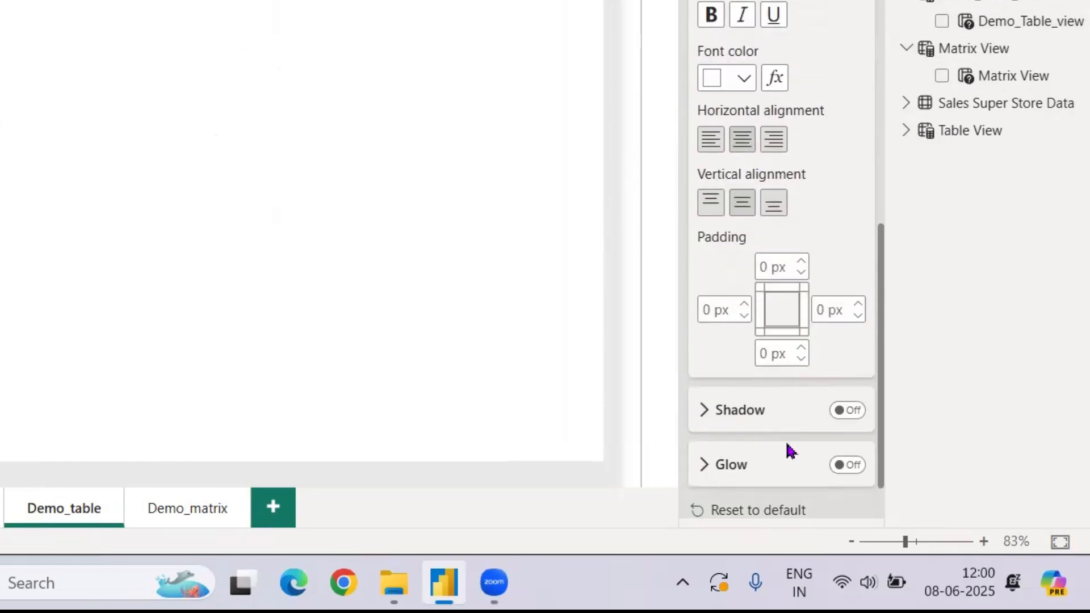
left_click(854, 496)
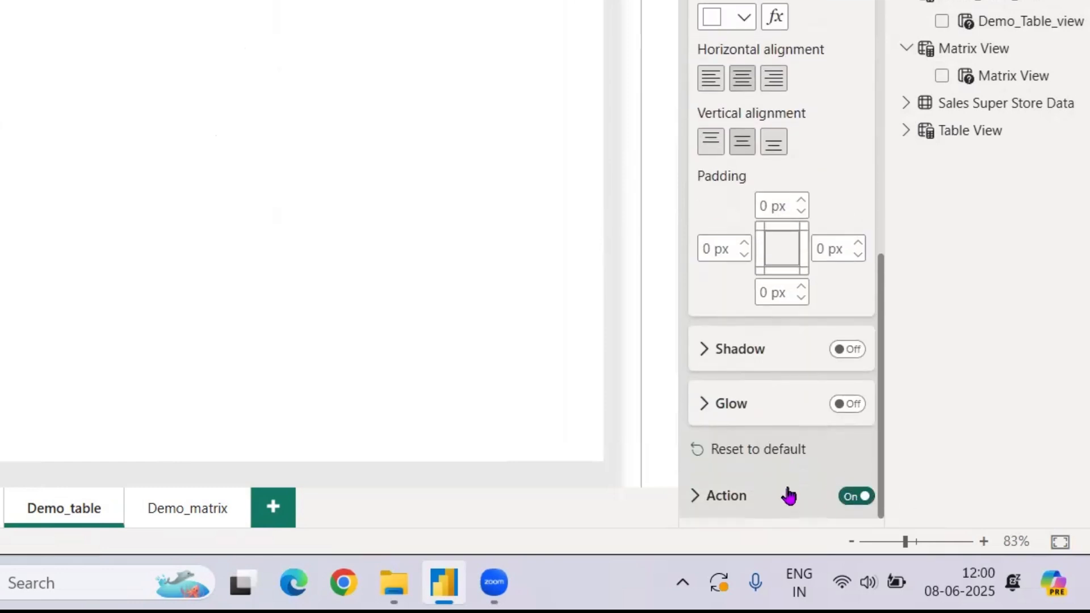
scroll(785, 291, "down", 5)
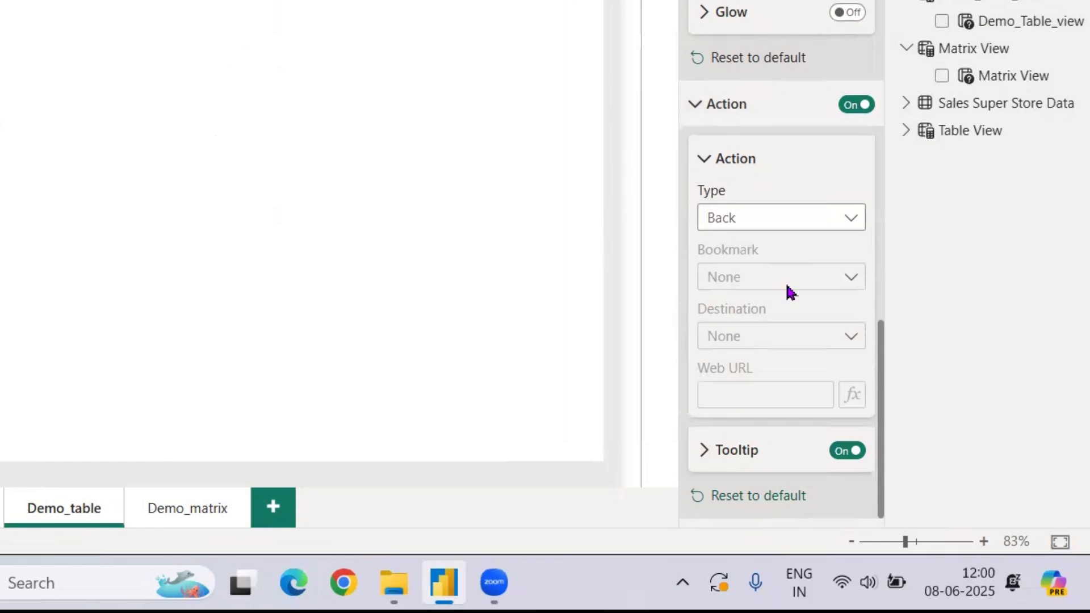
left_click(810, 230)
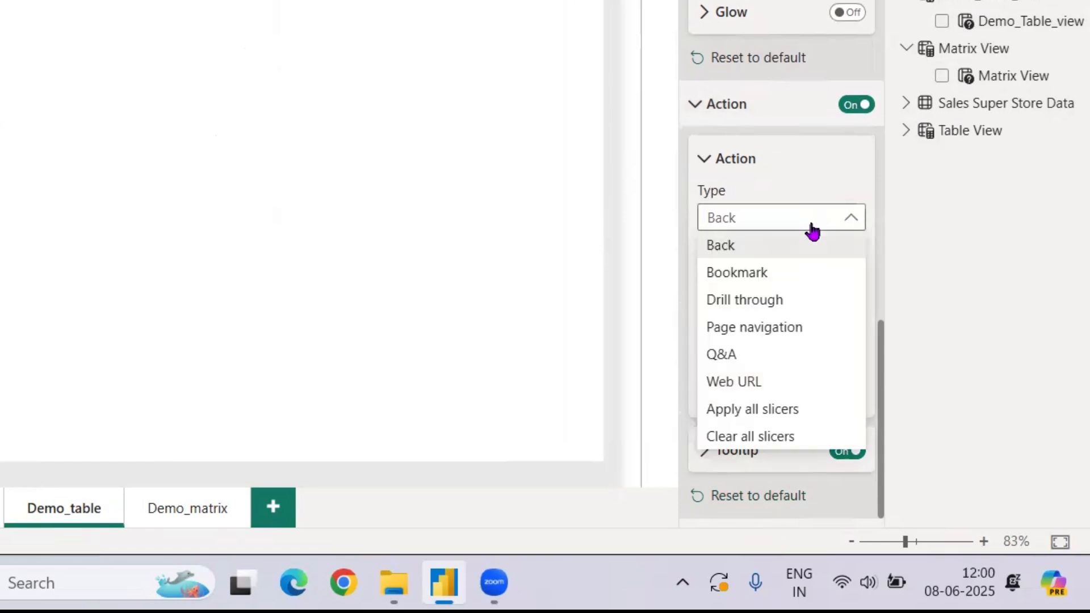
left_click(799, 328)
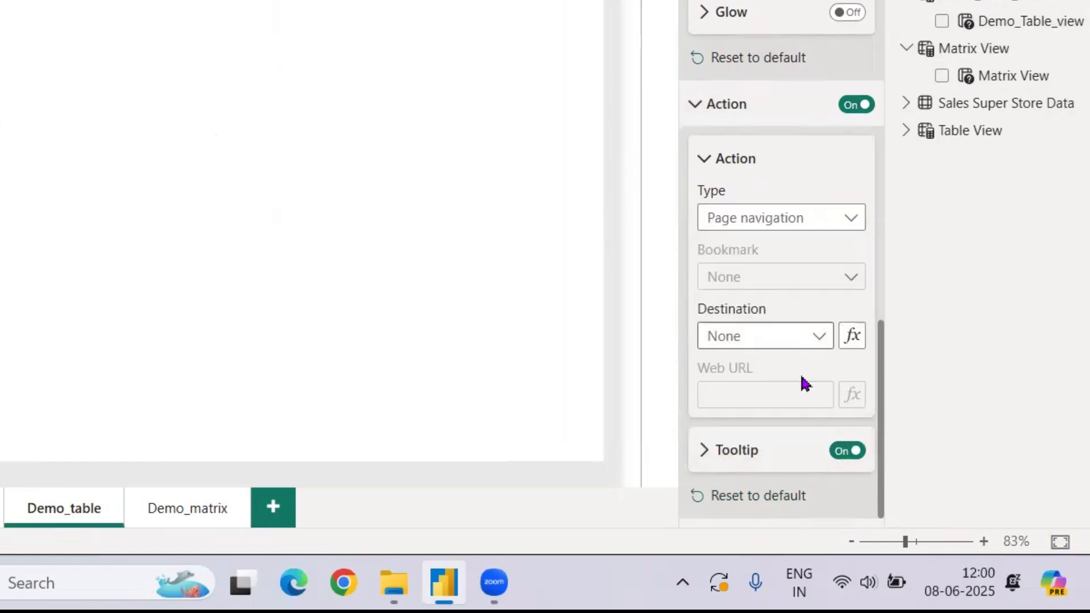
left_click(777, 336)
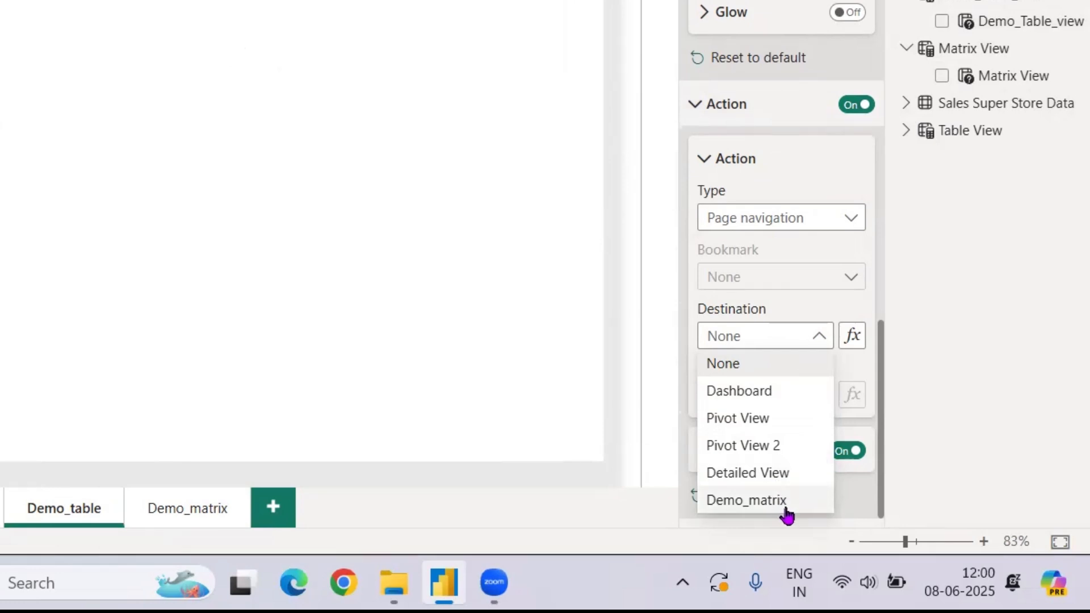
left_click(786, 508)
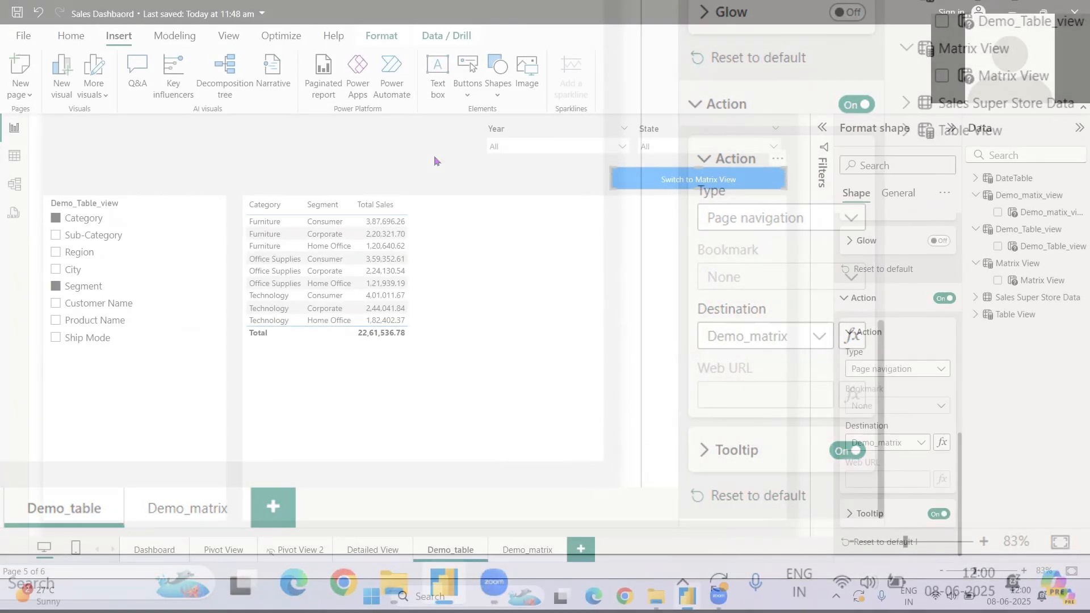
left_click(436, 162)
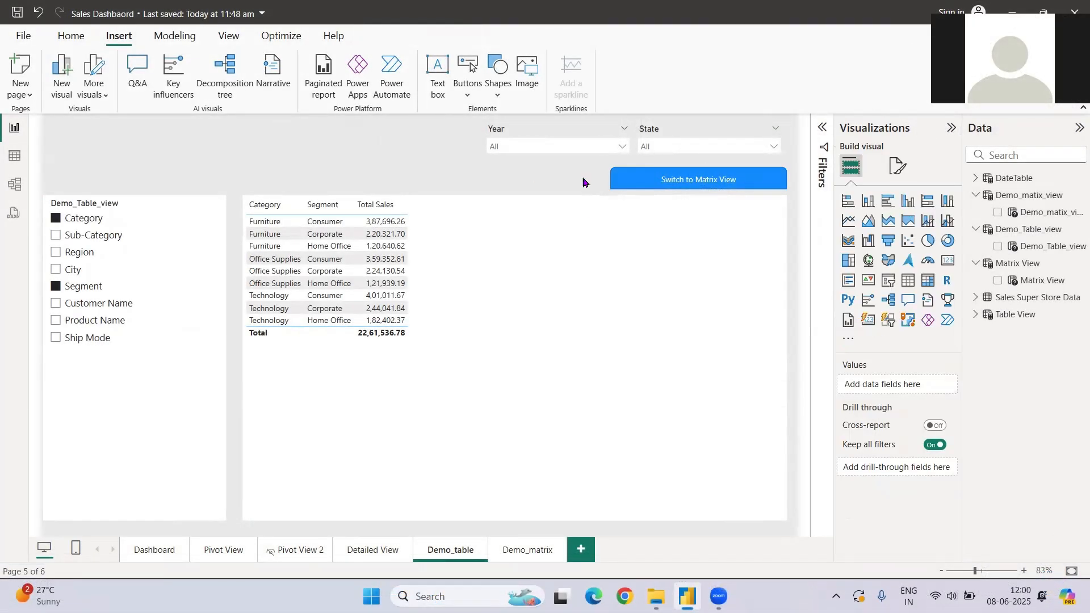
Test the Switch to Matrix View link from the Demo_table page twice.
left_click(649, 185, "ctrl")
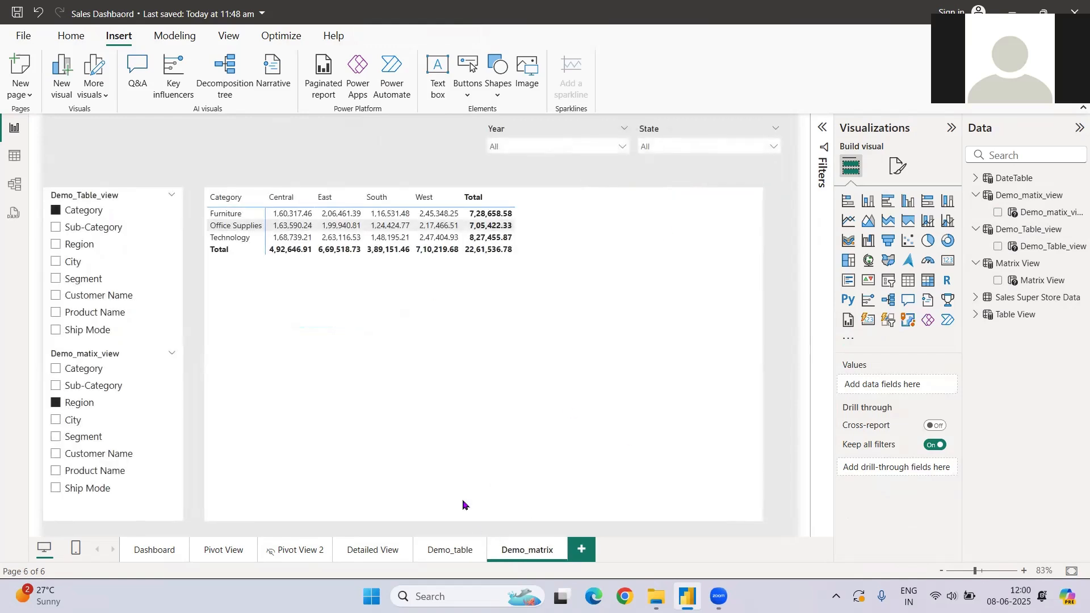
left_click(447, 549)
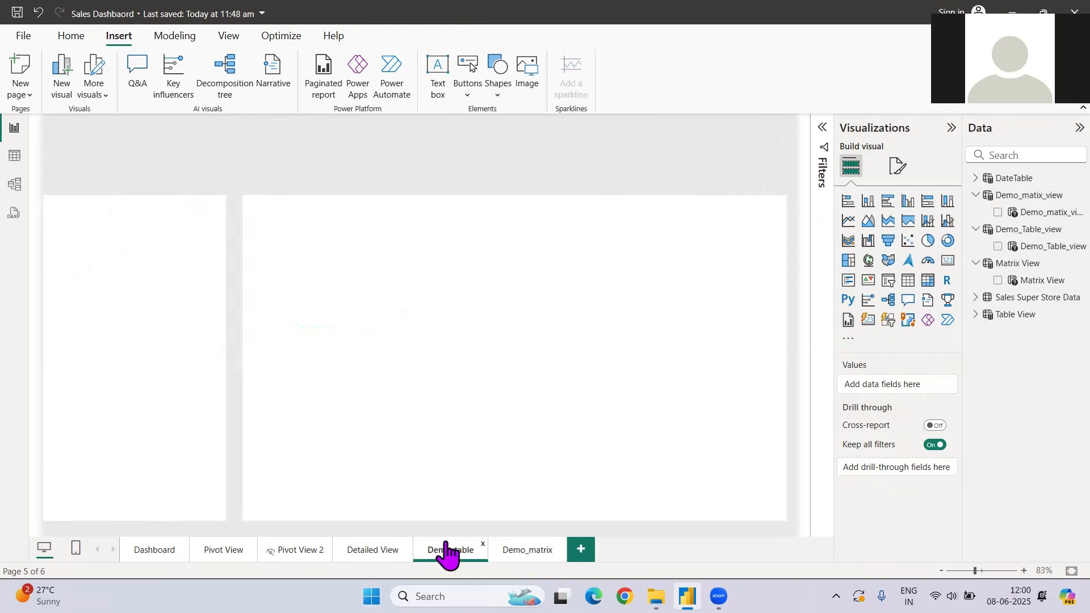
left_click(673, 177, "ctrl")
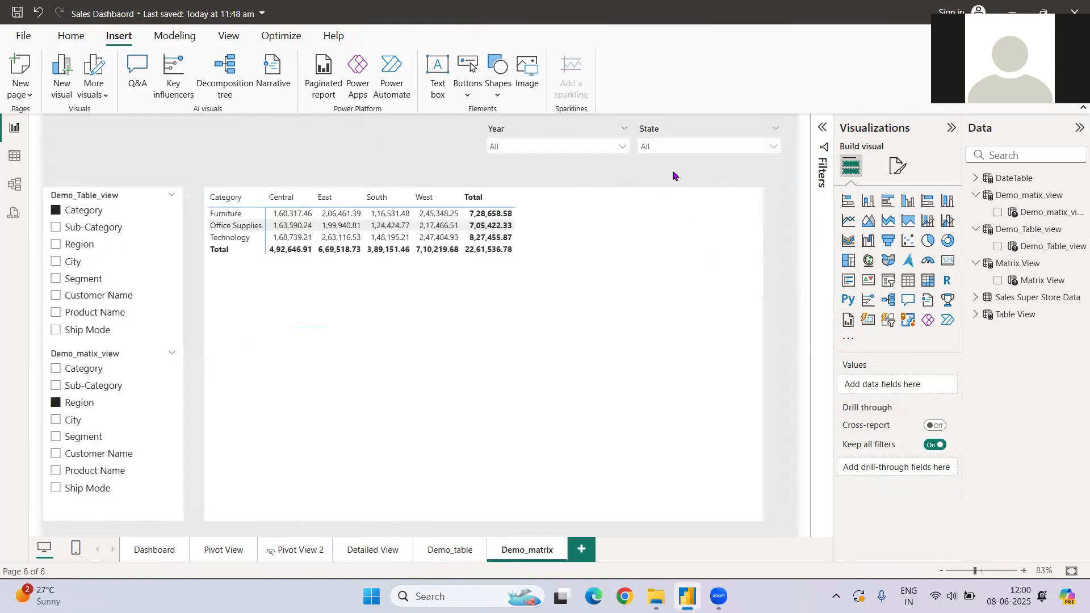
Copy the Switch to Matrix View shape from Demo_table to the Demo_matrix page and nudge it slightly upward above the matrix.
left_click(449, 550)
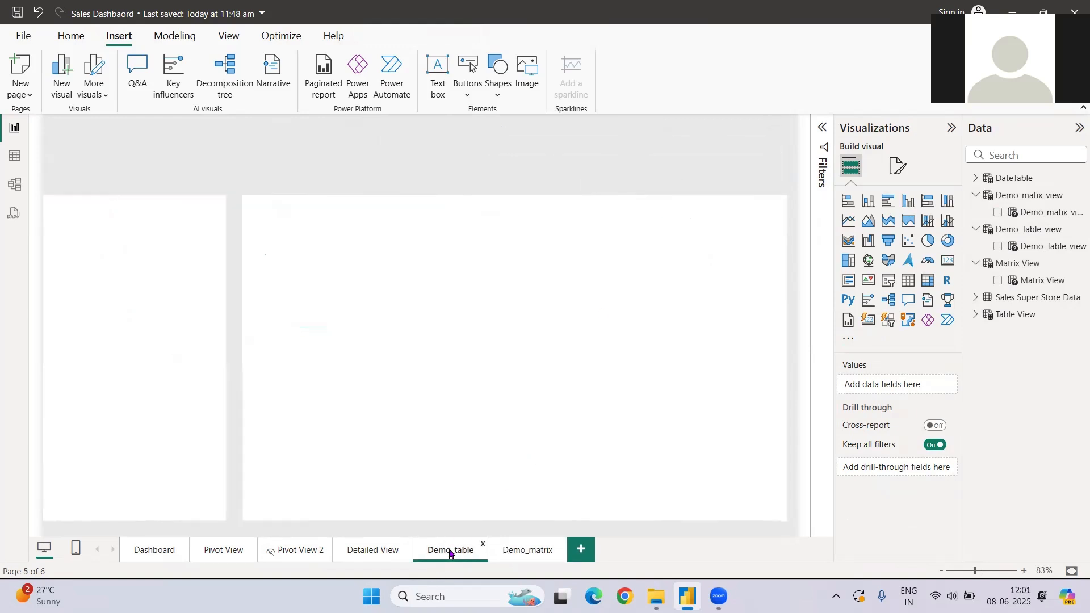
left_click(681, 183)
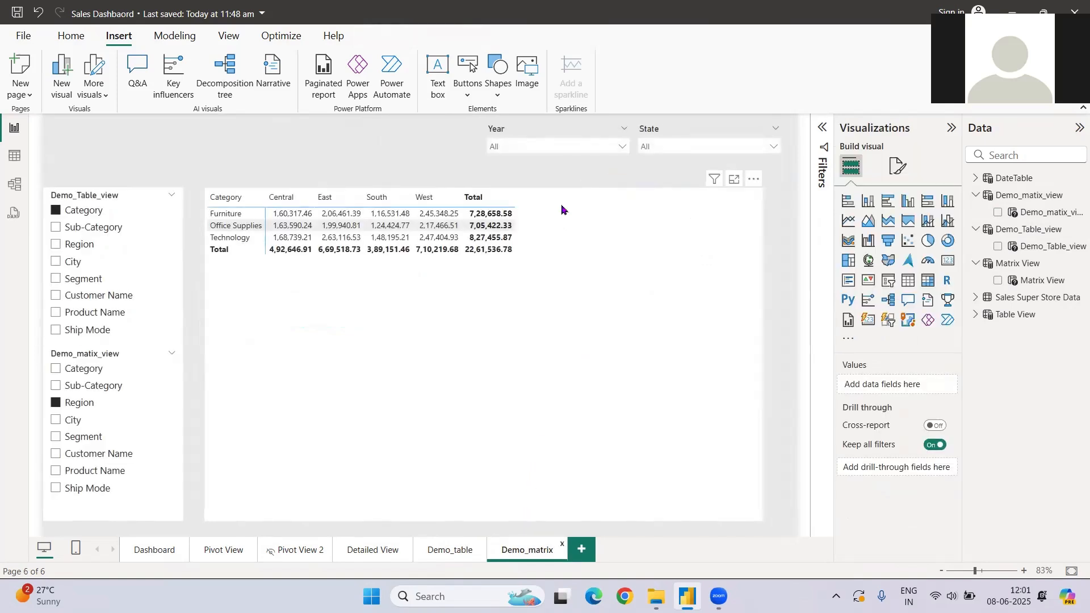
key("ctrl+v")
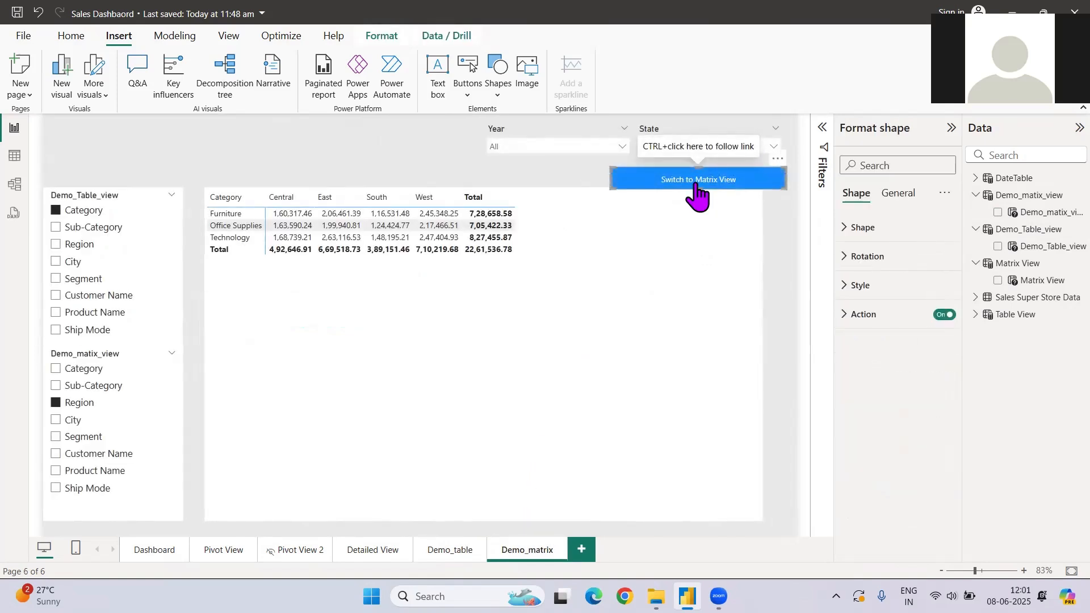
left_click_drag(697, 179, 697, 177)
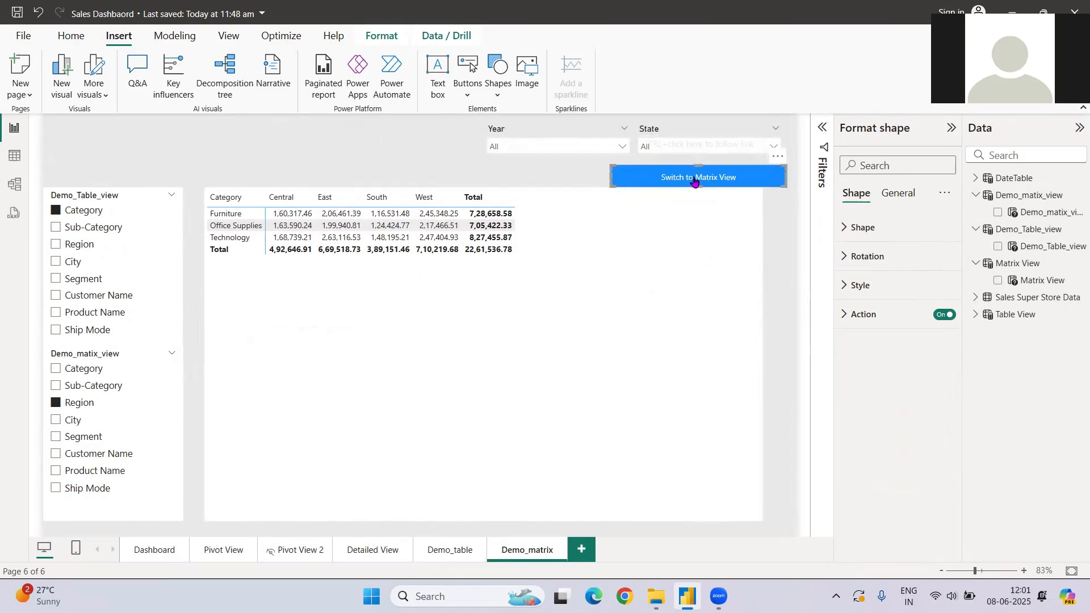
Change the pasted shape's label to "Switch to Table View".
left_click(851, 287)
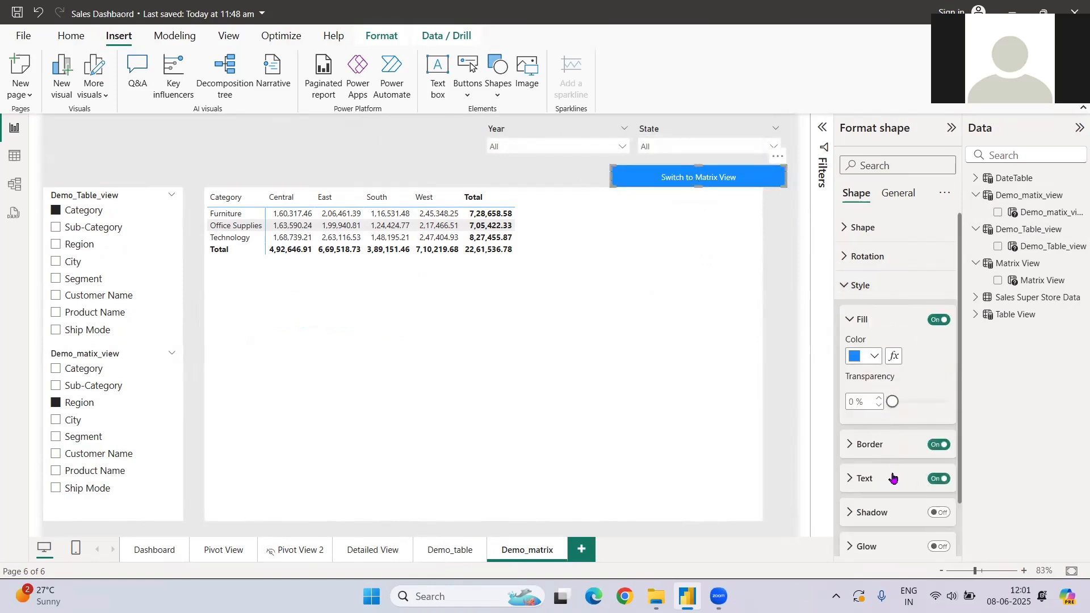
scroll(886, 505, "down", 1)
scroll(886, 505, "up", 1)
scroll(880, 480, "down", 1)
left_click(860, 425)
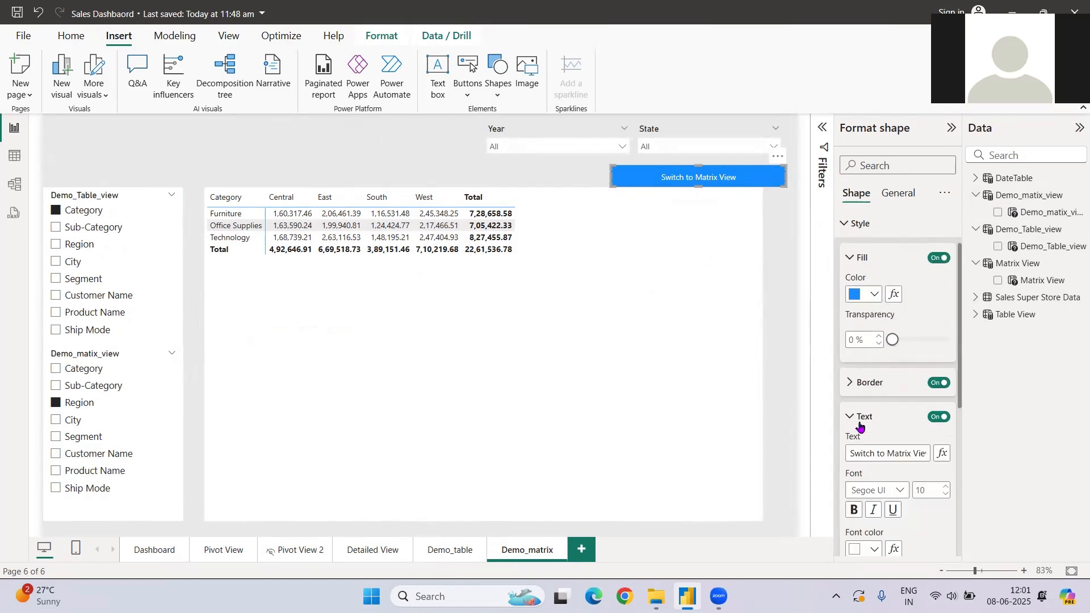
double_click(896, 453)
type("Table")
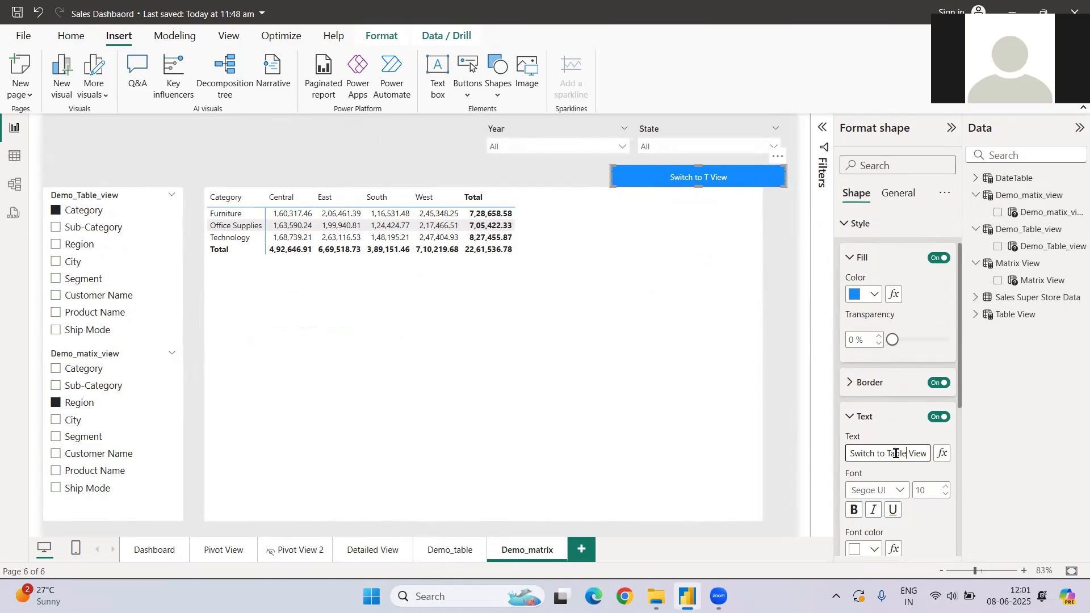
Set the Switch to Table View shape's page navigation destination to Demo_table.
scroll(915, 499, "down", 5)
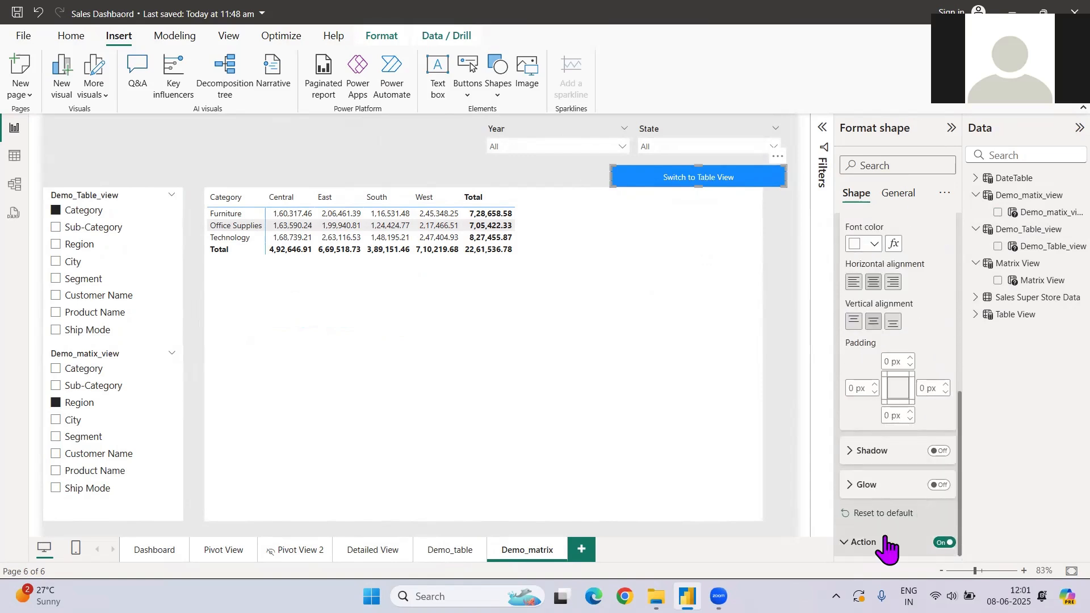
scroll(900, 540, "down", 4)
left_click(910, 444)
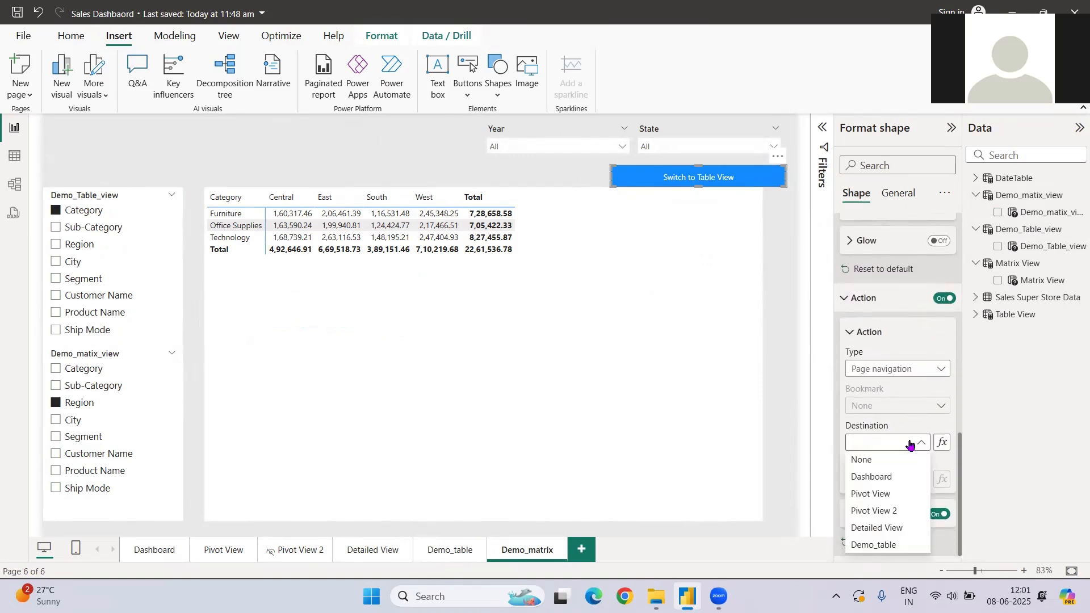
left_click(888, 546)
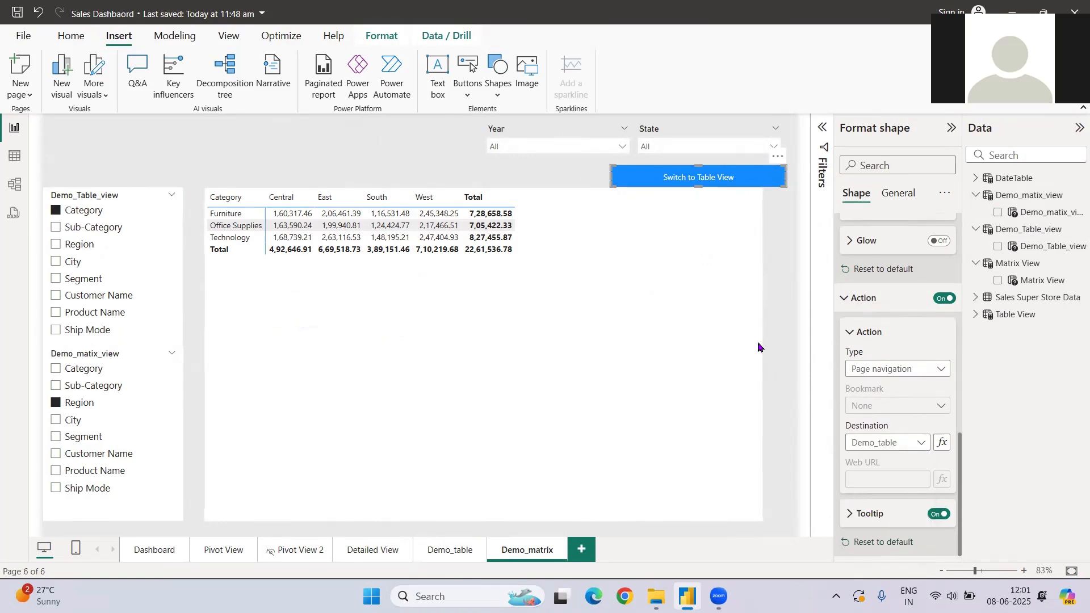
Test the Switch to Table View link from Demo_matrix and the Switch to Matrix View link back from Demo_table.
left_click(776, 280)
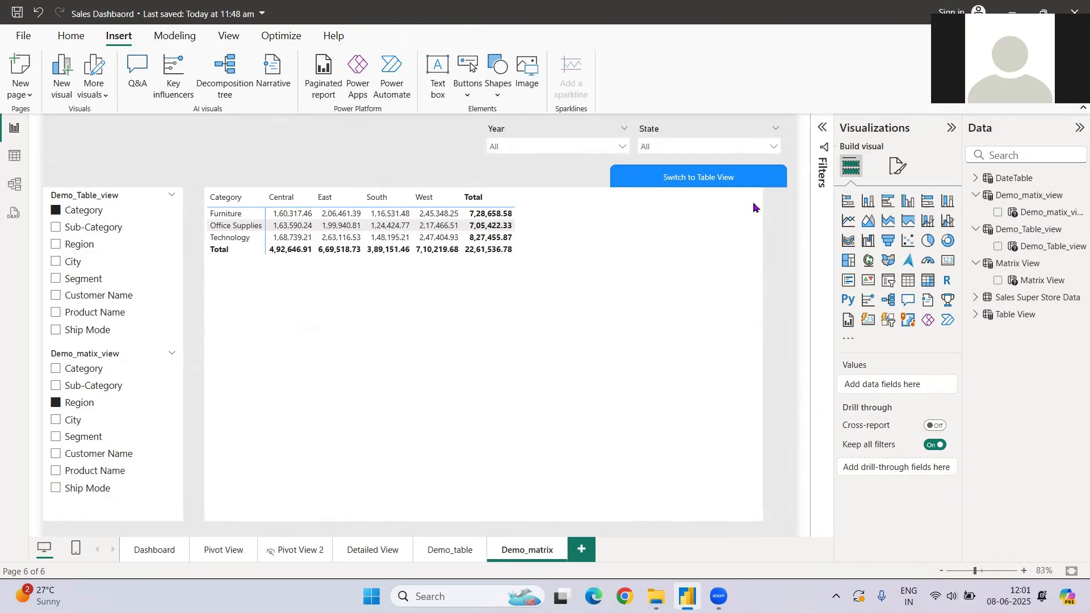
left_click(716, 181, "ctrl")
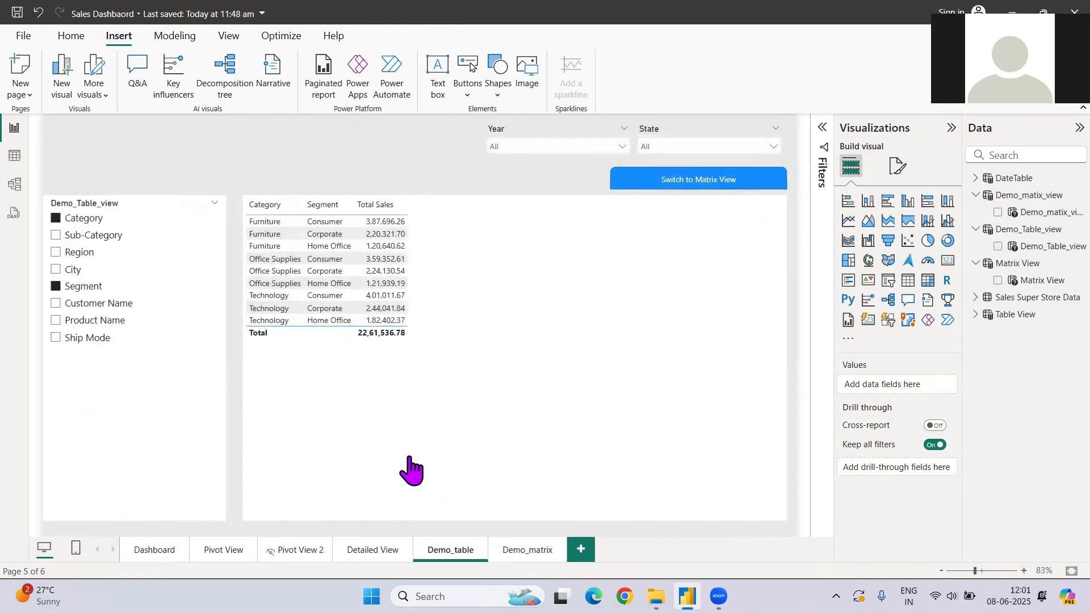
left_click(687, 180, "ctrl")
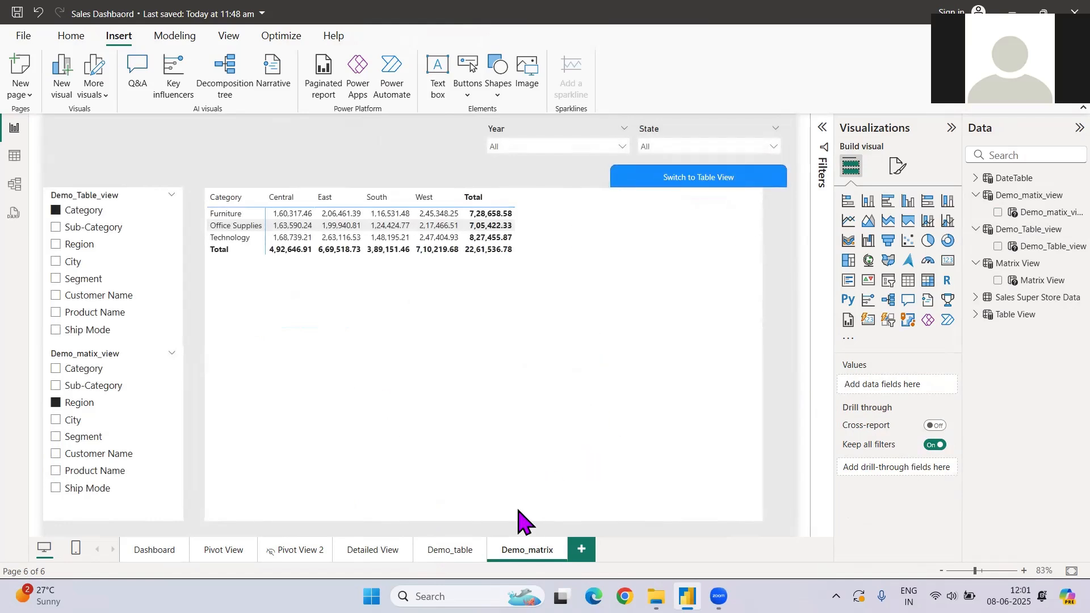
Hide the Demo_matrix page and test the navigation links from Demo_table to the hidden page and back.
right_click(533, 551)
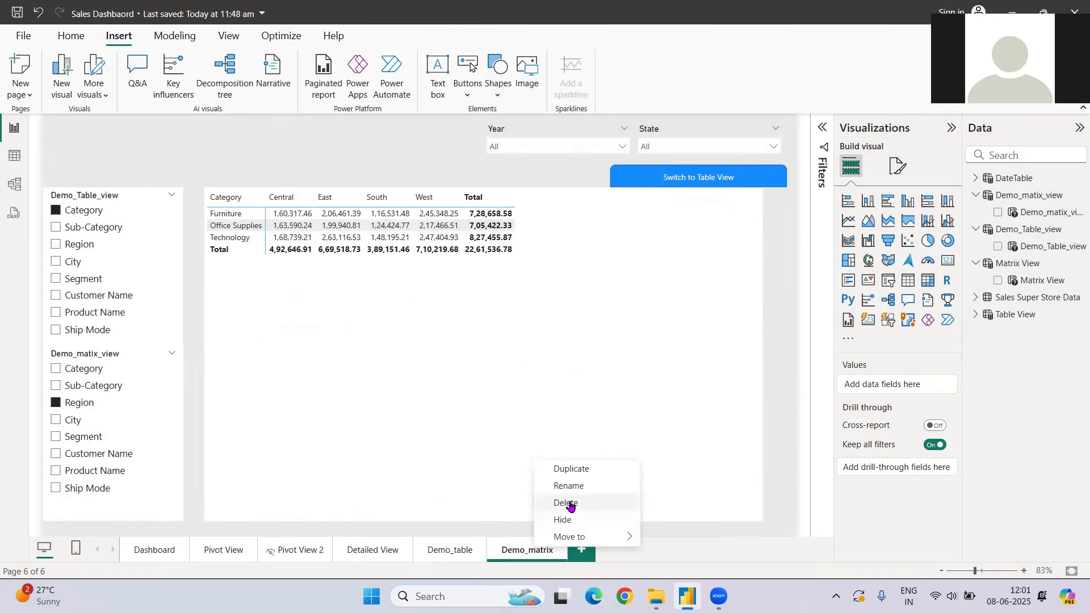
left_click(570, 521)
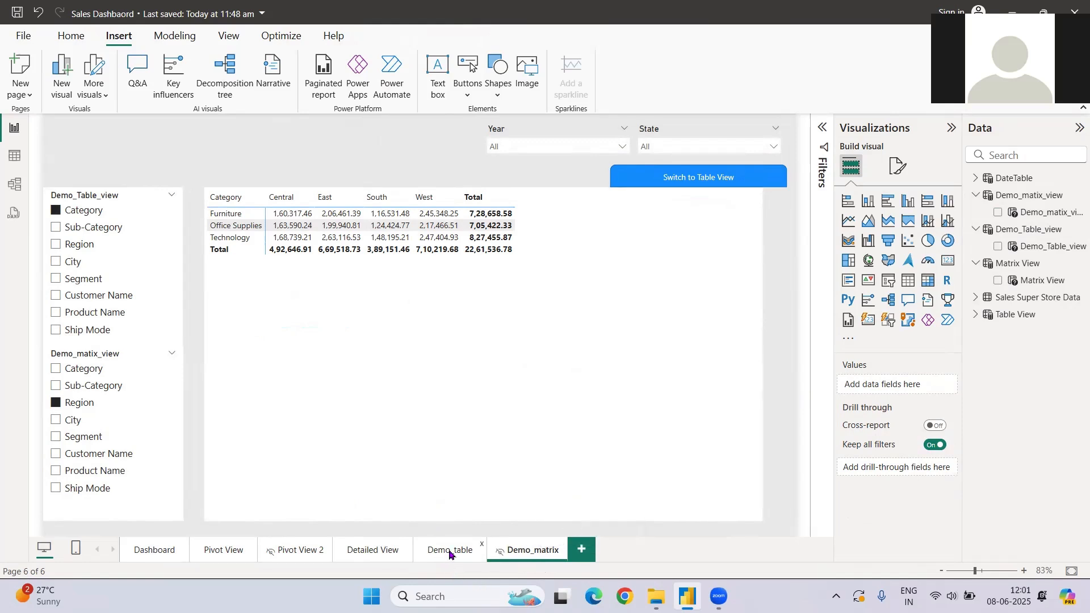
left_click(449, 551)
left_click(708, 182, "ctrl")
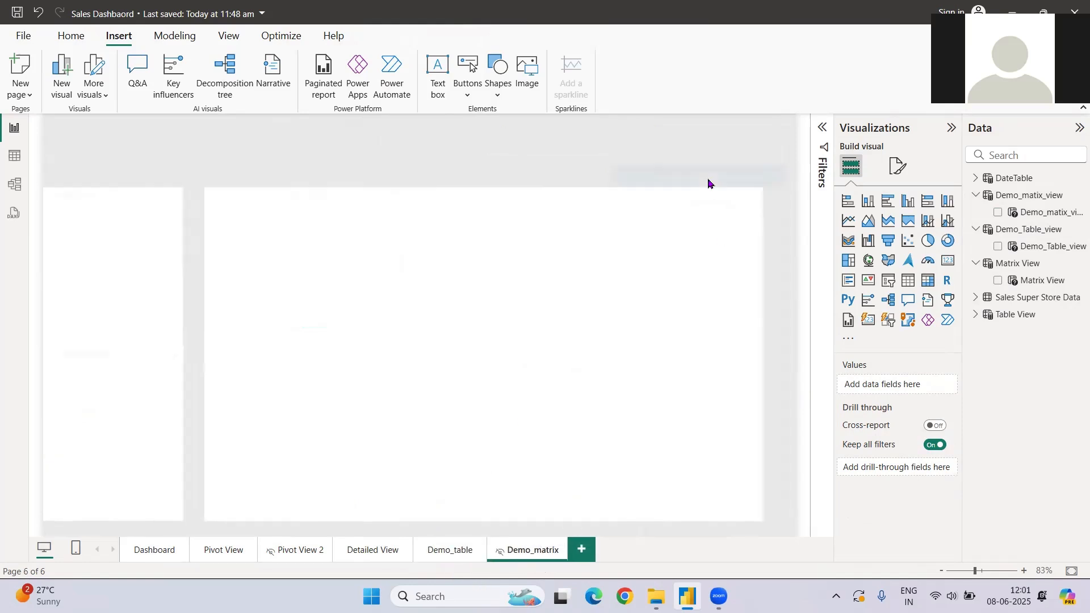
left_click(709, 181, "ctrl")
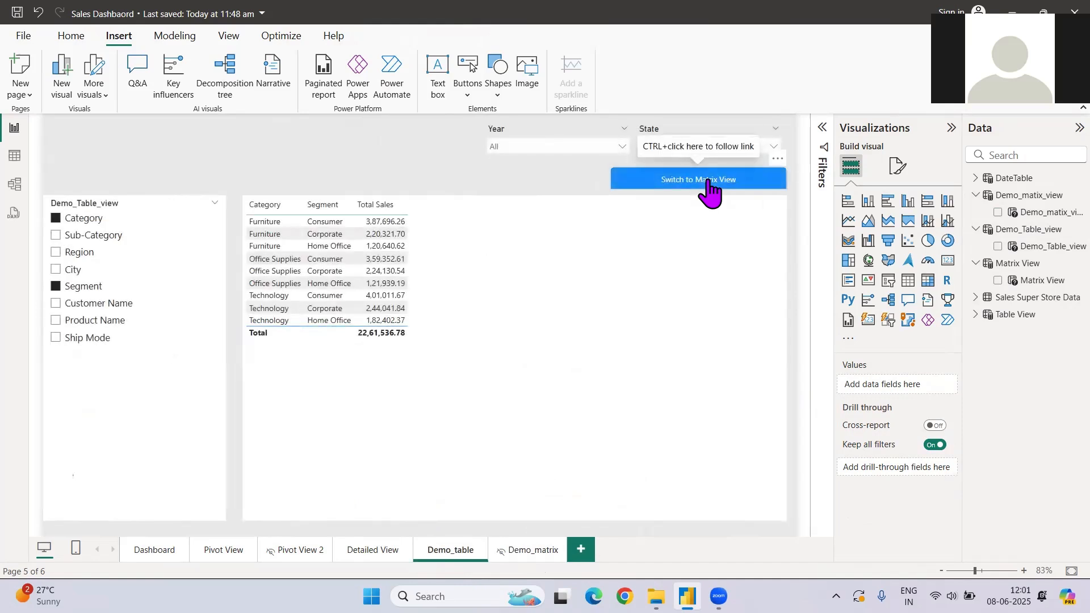
Clear Category and Segment in the Row slicer on the Pivot View page and test its navigation links to Pivot View 2 and back.
left_click(228, 551)
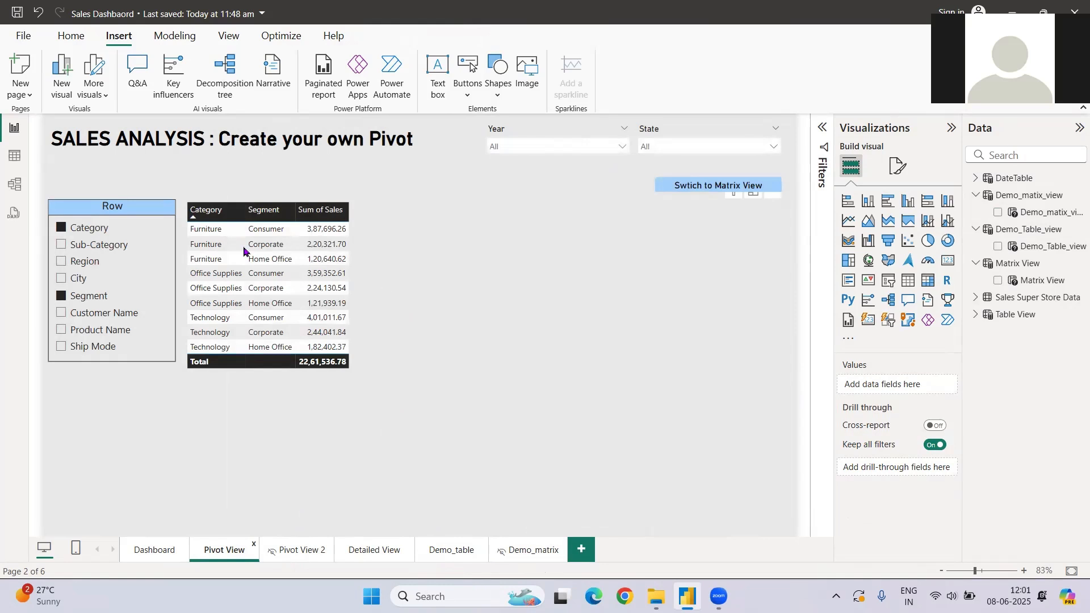
left_click(71, 230)
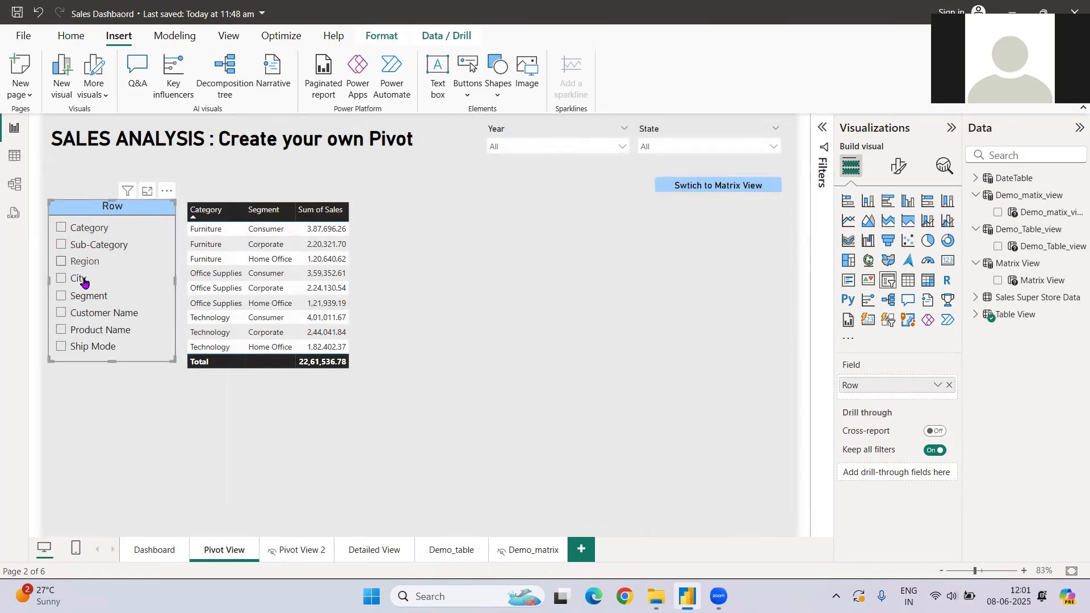
left_click(82, 295)
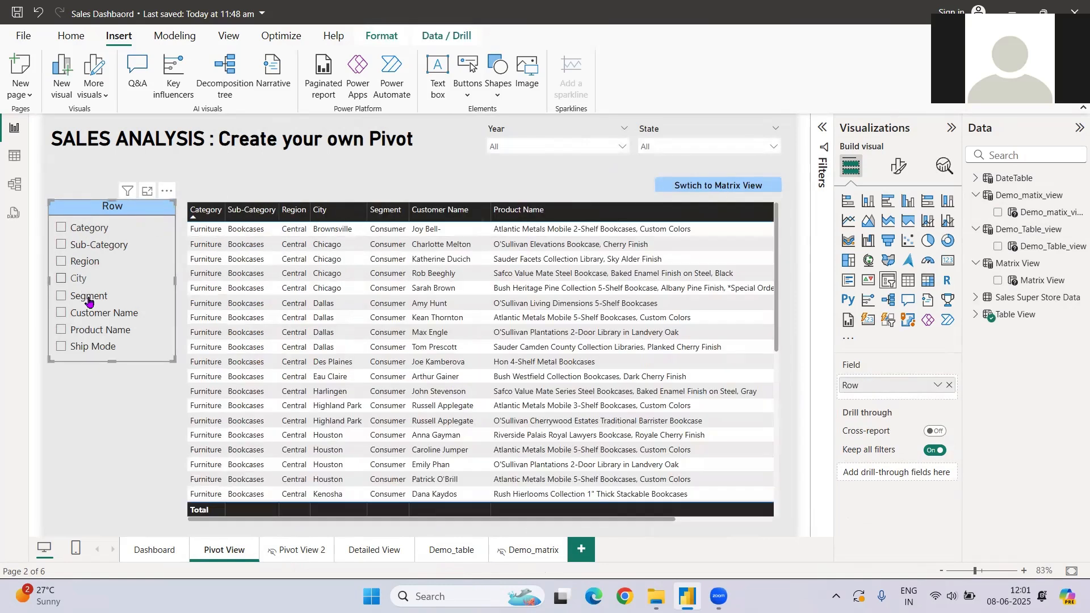
left_click(697, 187)
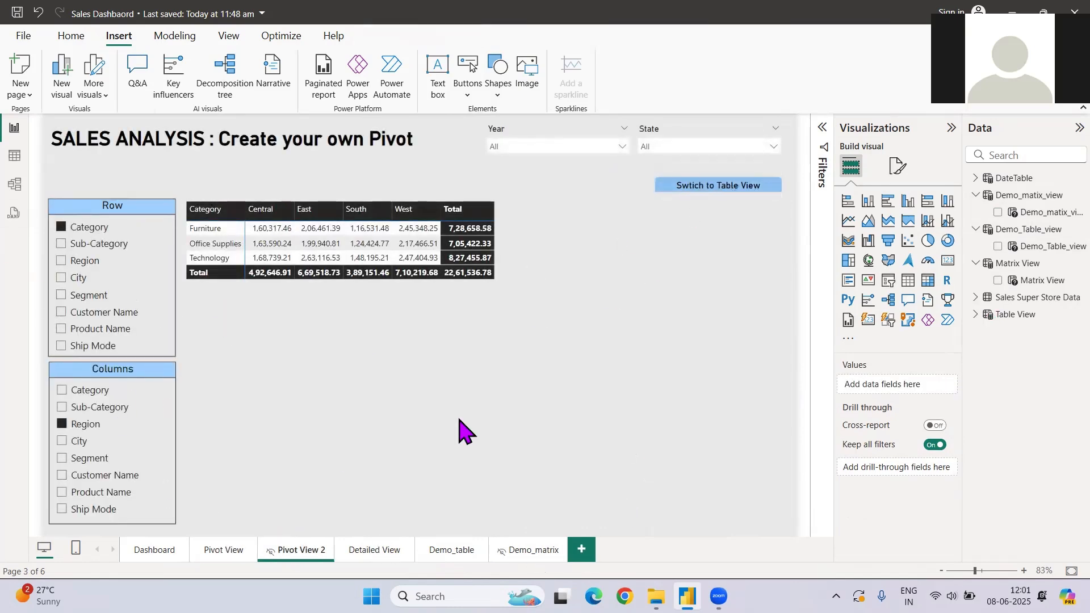
left_click(699, 192, "ctrl")
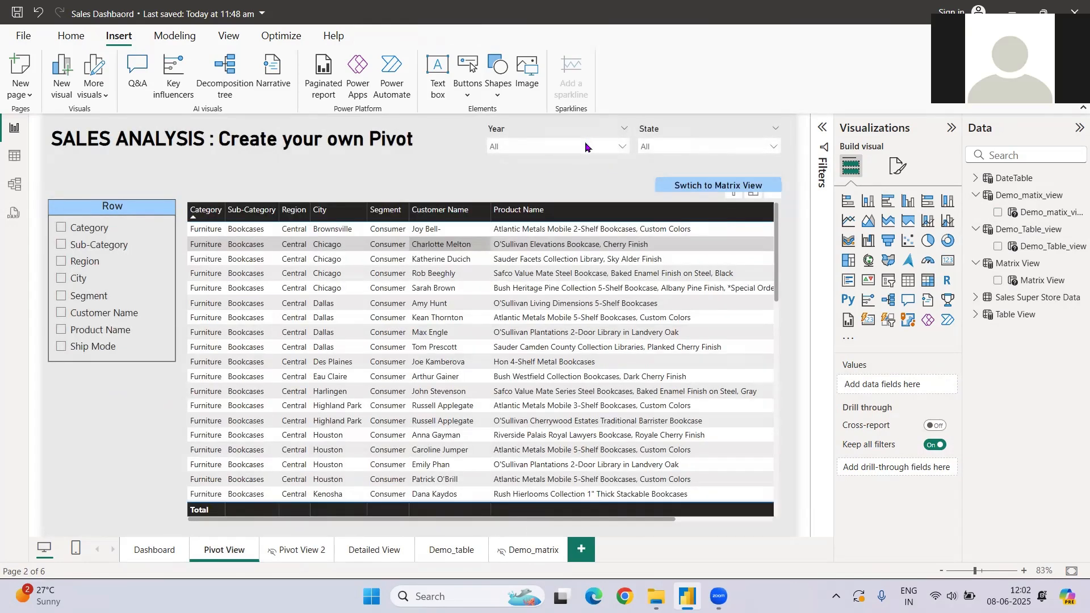